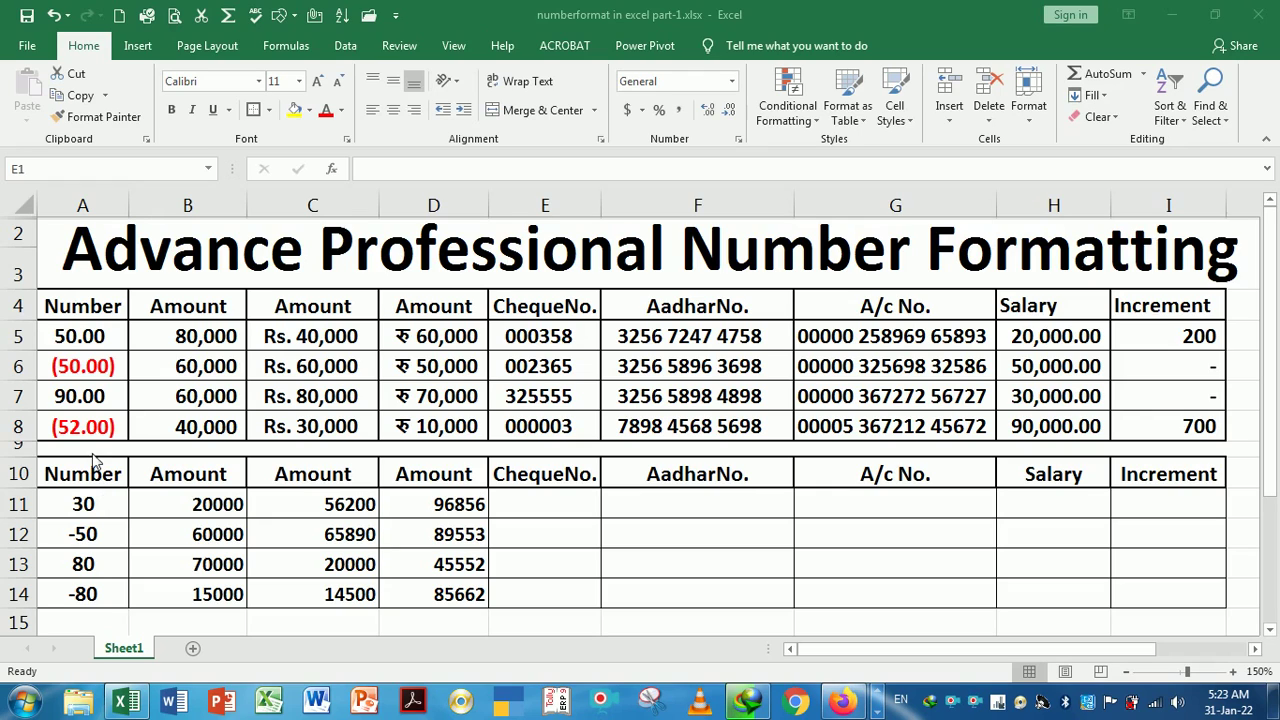
Compare the unformatted number in A11 with the formatted negative number in A6.
click(91, 528)
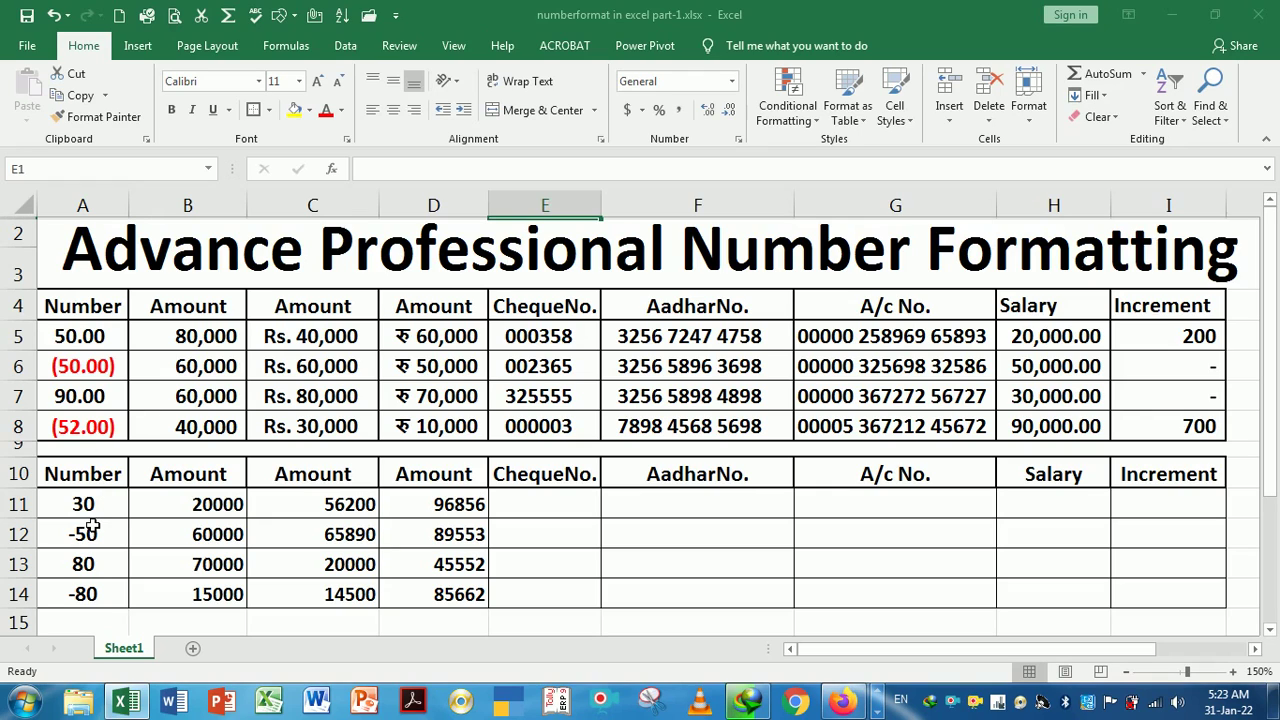
click(89, 508)
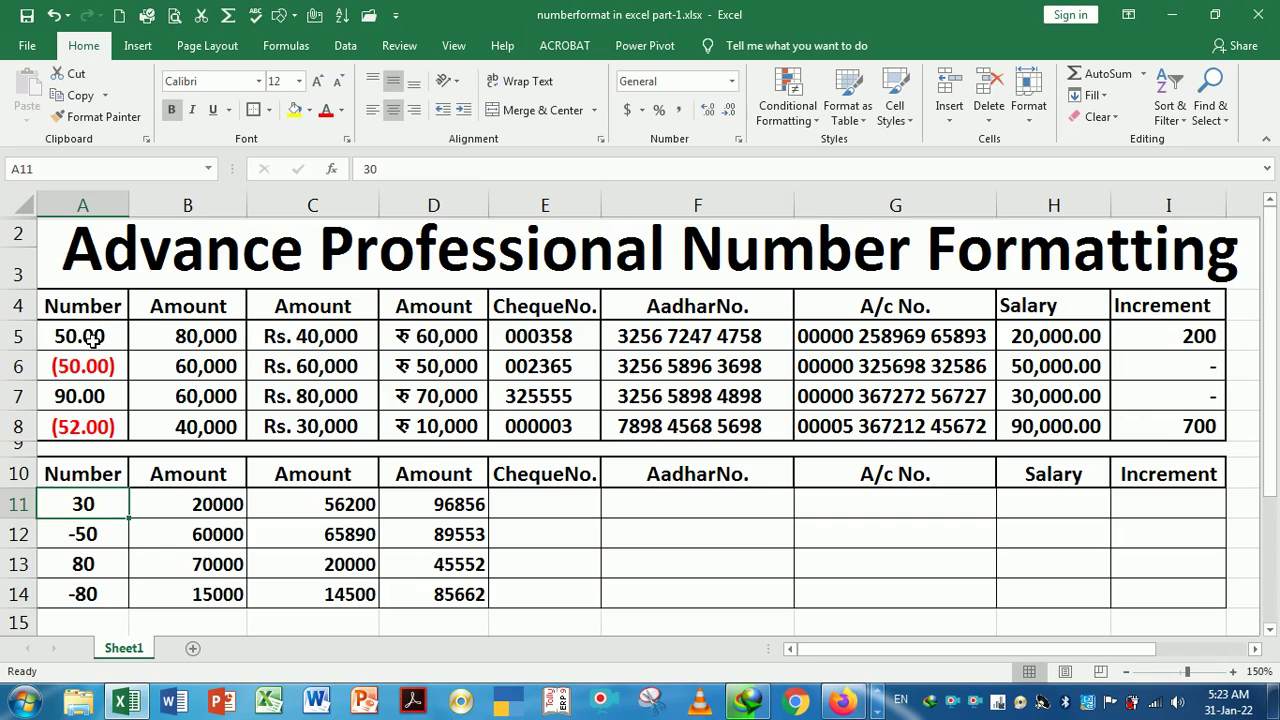
click(104, 372)
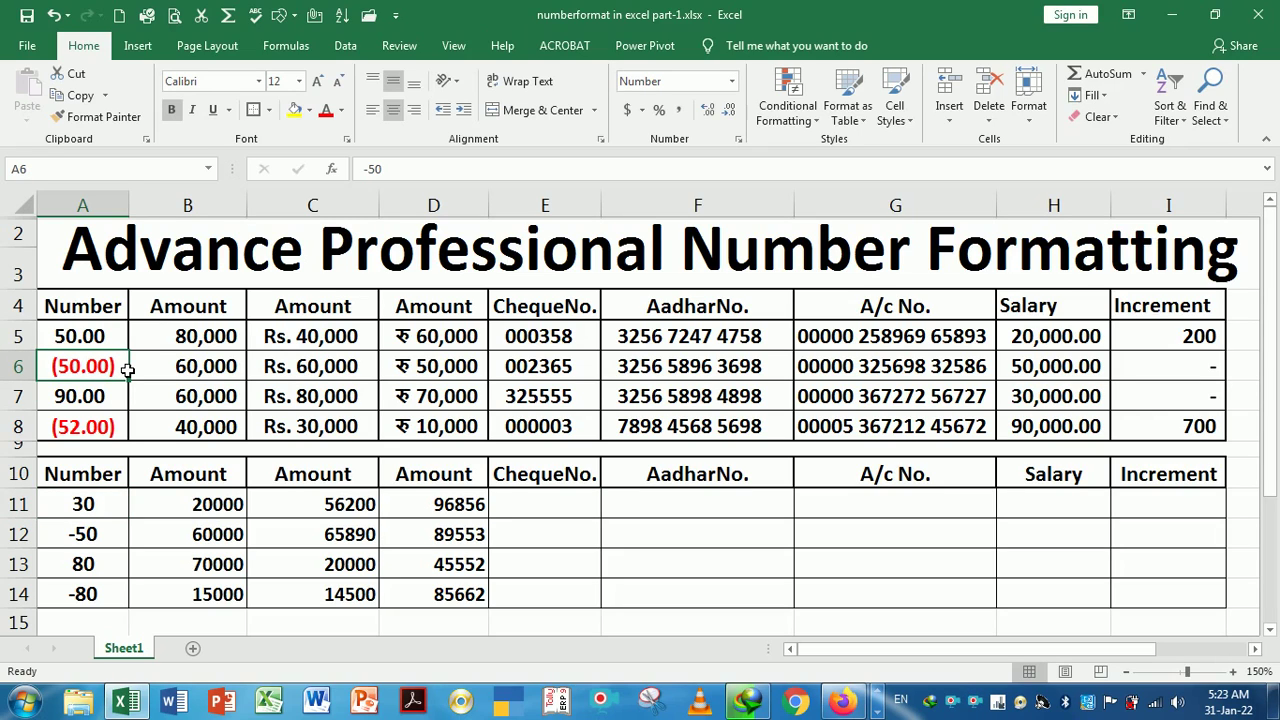
click(100, 513)
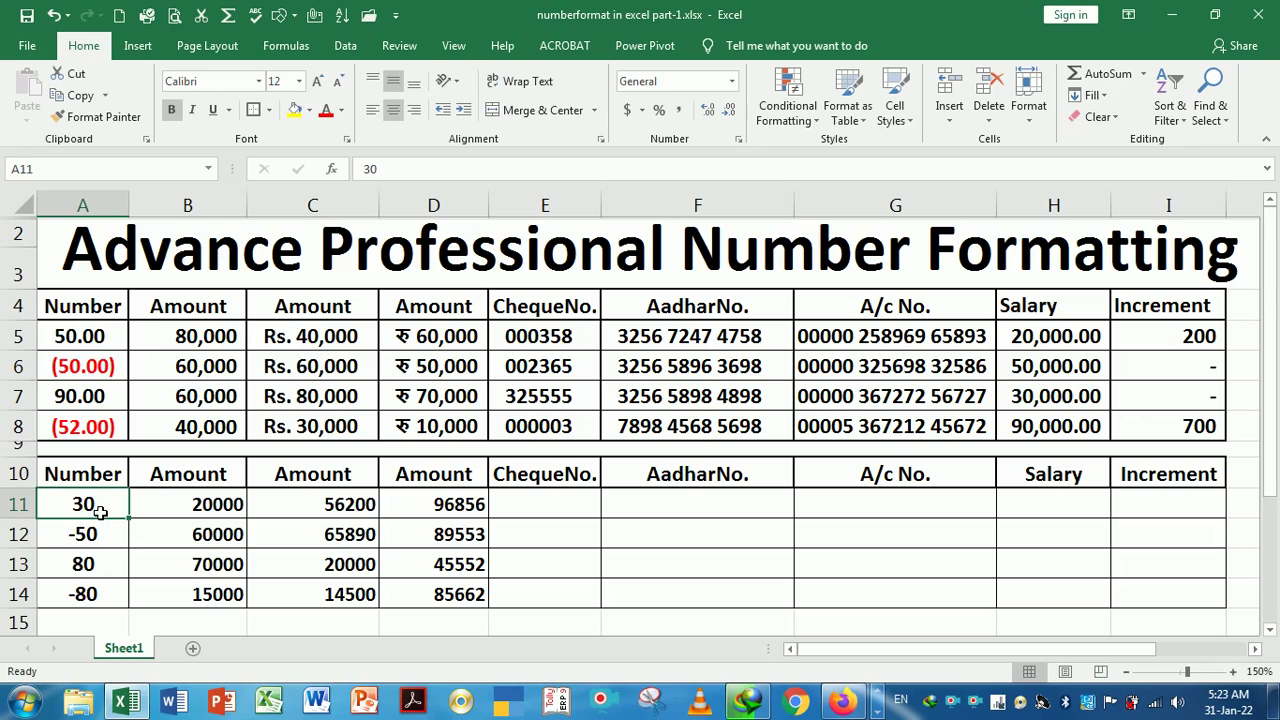
Open the cell format settings for A11:A14 and choose the Number category.
drag(100, 510, 108, 597)
key(ctrl+1)
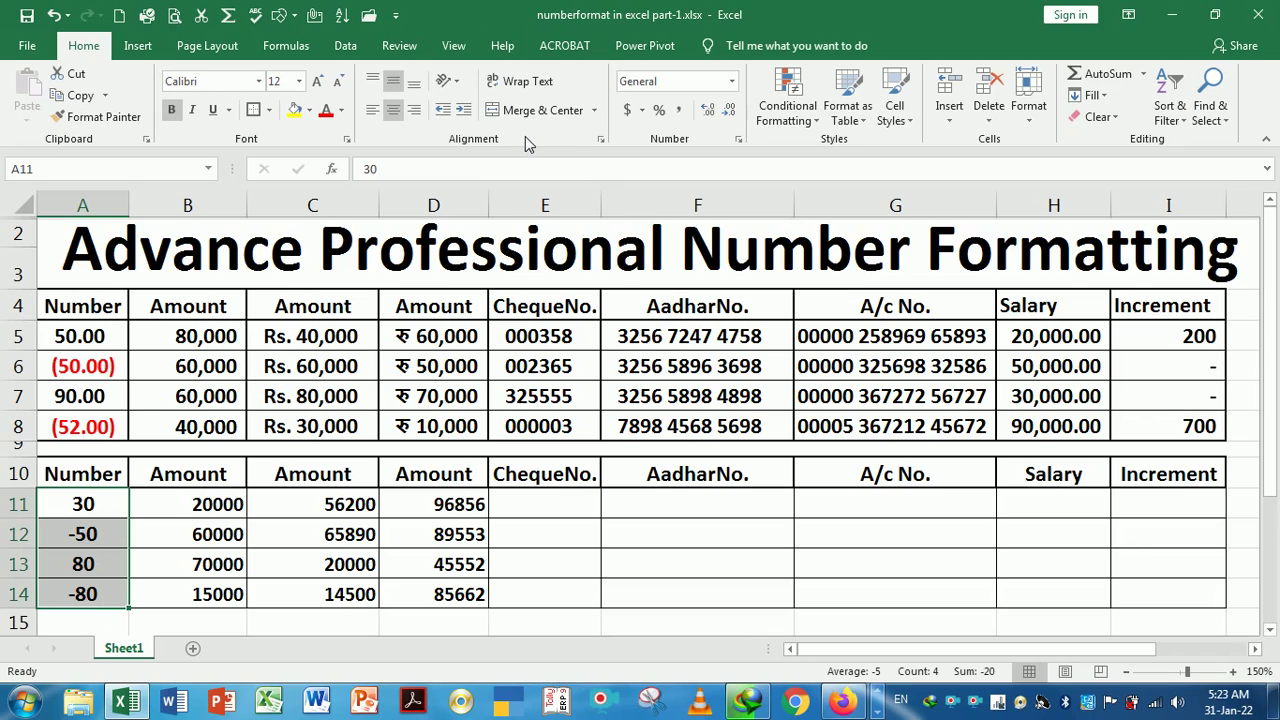
click(602, 142)
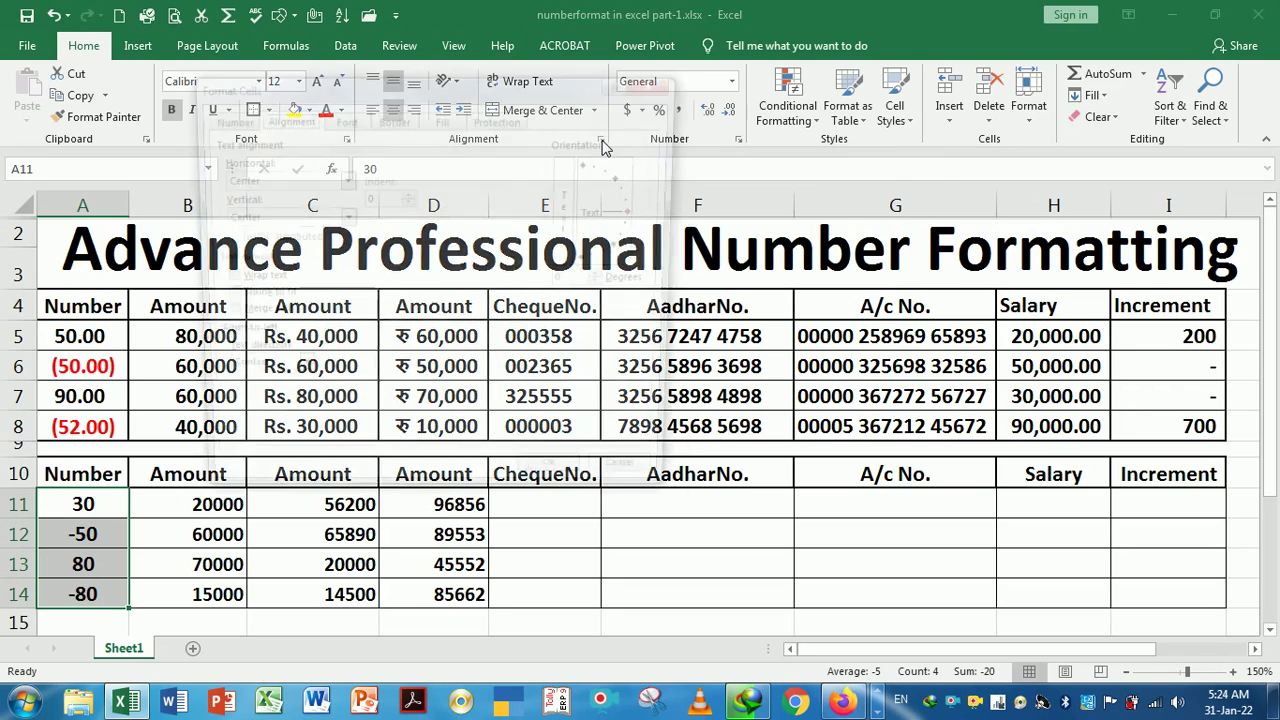
drag(453, 90, 712, 93)
click(478, 120)
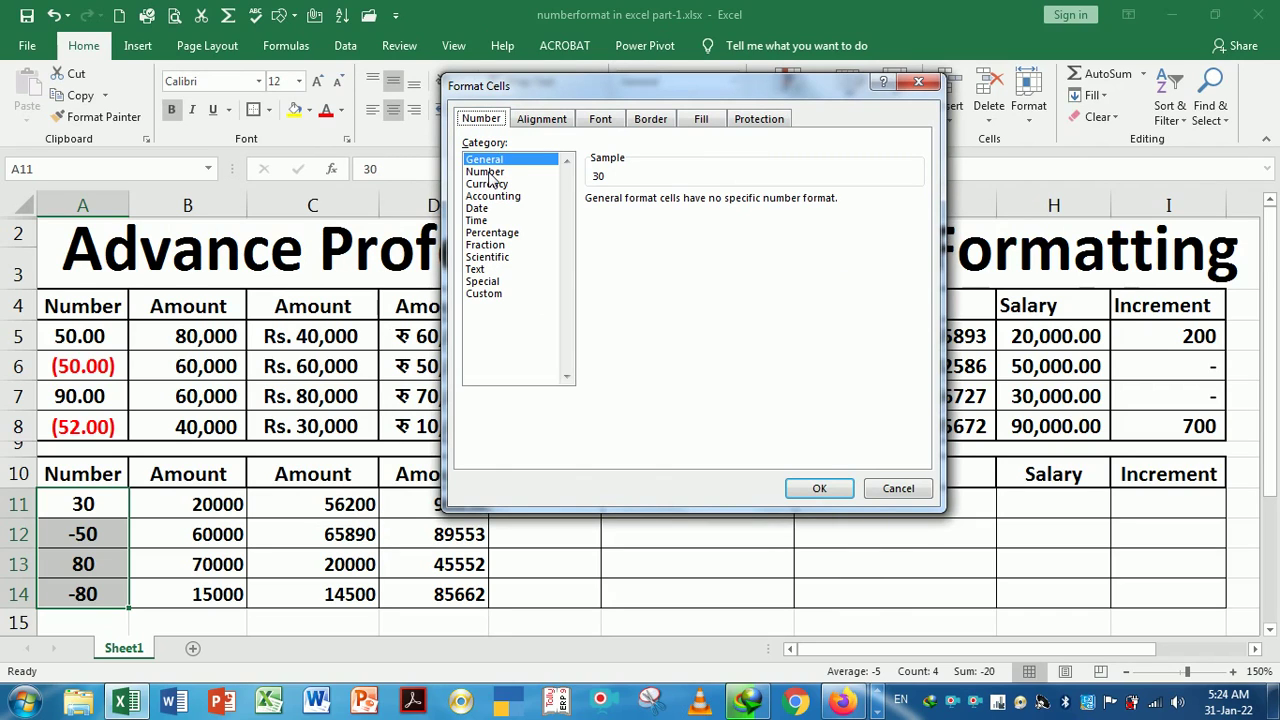
click(491, 173)
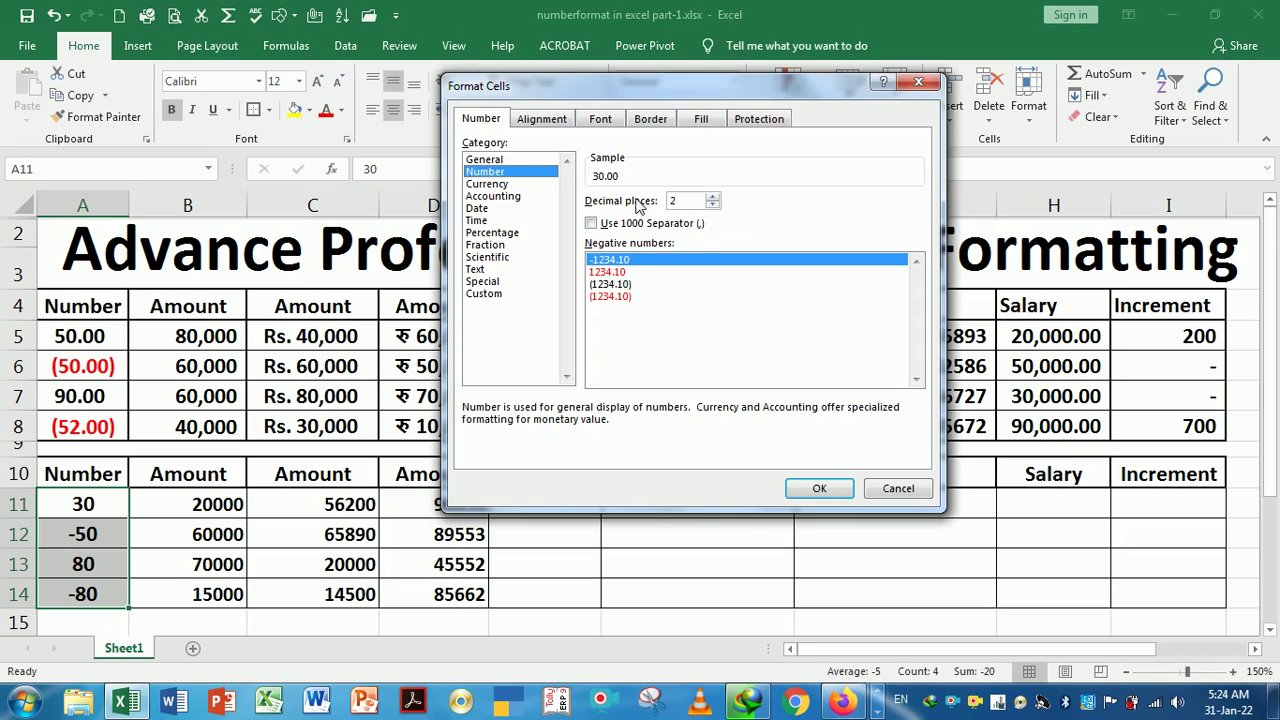
Try the number format with decimal places reduced to 0 and restore 2 decimal places.
click(714, 205)
click(714, 196)
click(714, 205)
click(714, 205)
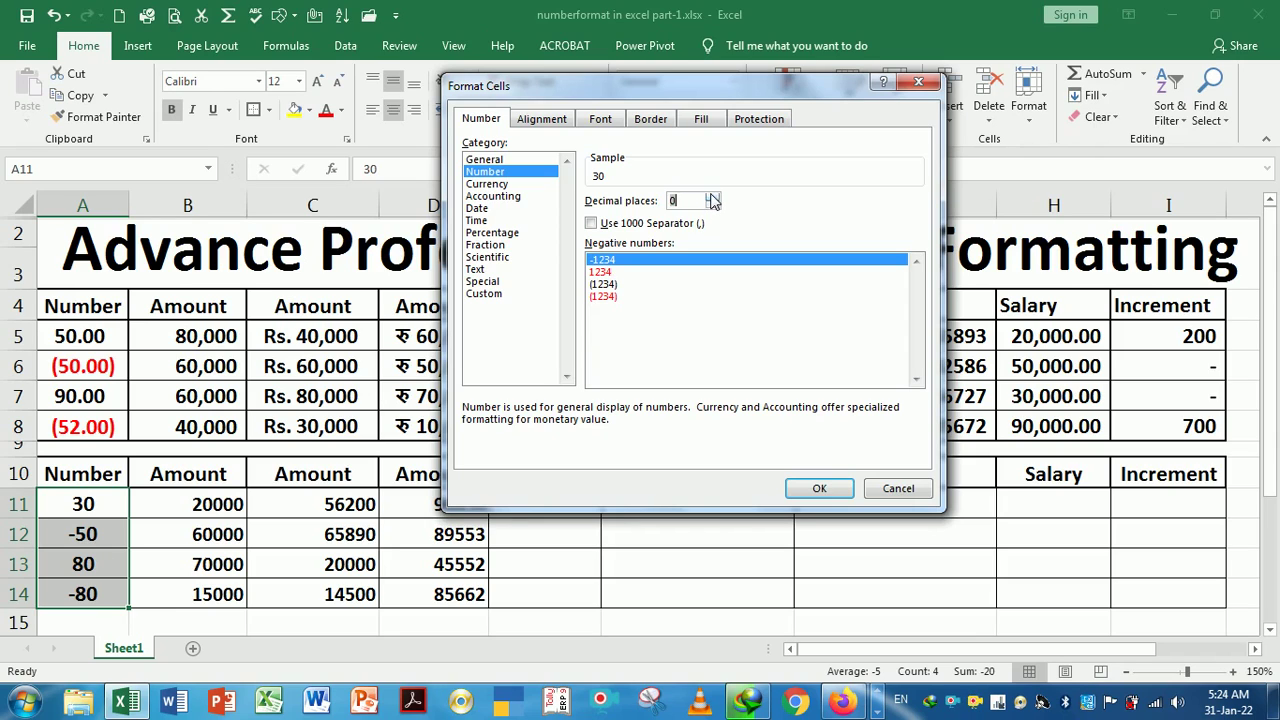
click(713, 197)
click(713, 197)
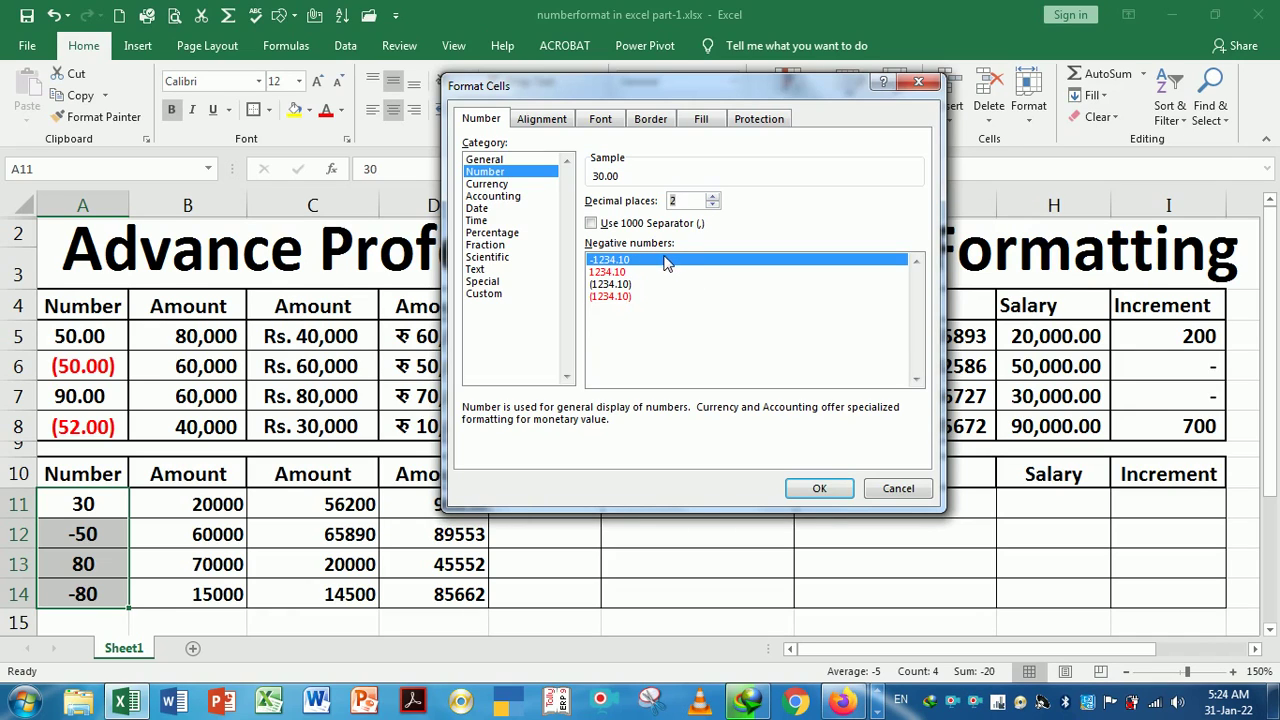
Try the negative number styles and apply the red parenthesised one, (1234.10), to A11:A14.
click(607, 272)
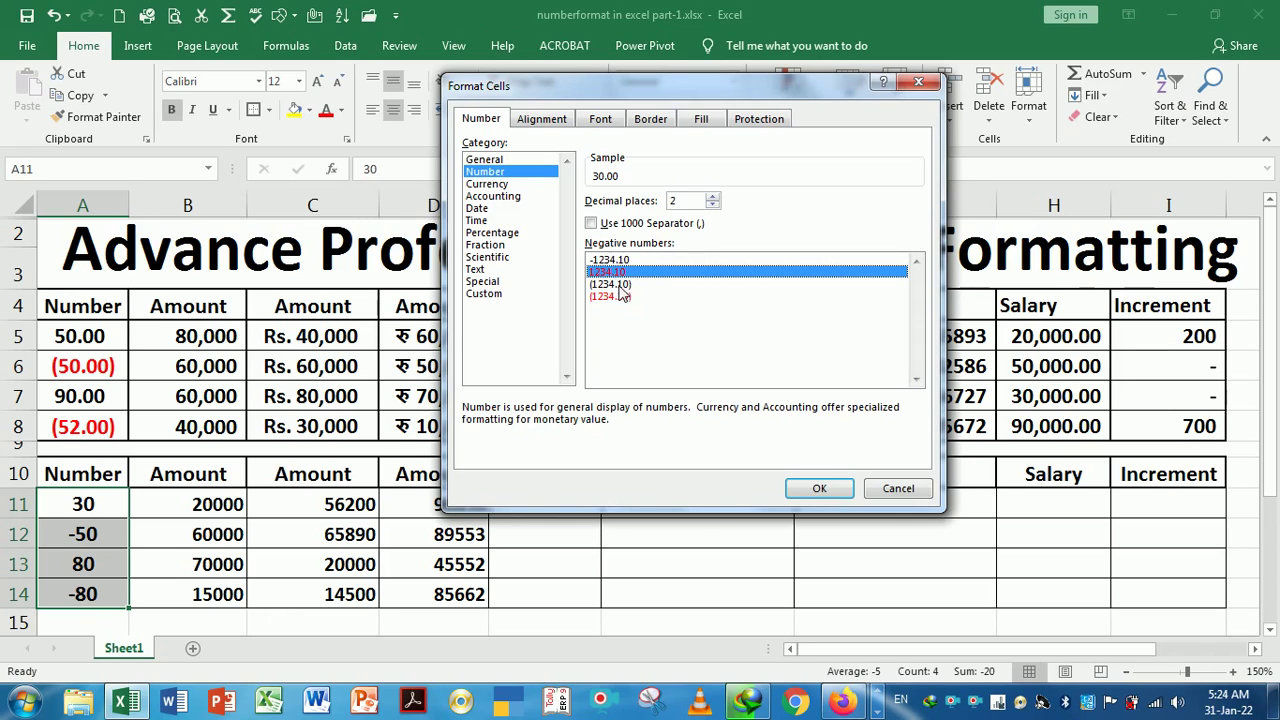
click(620, 285)
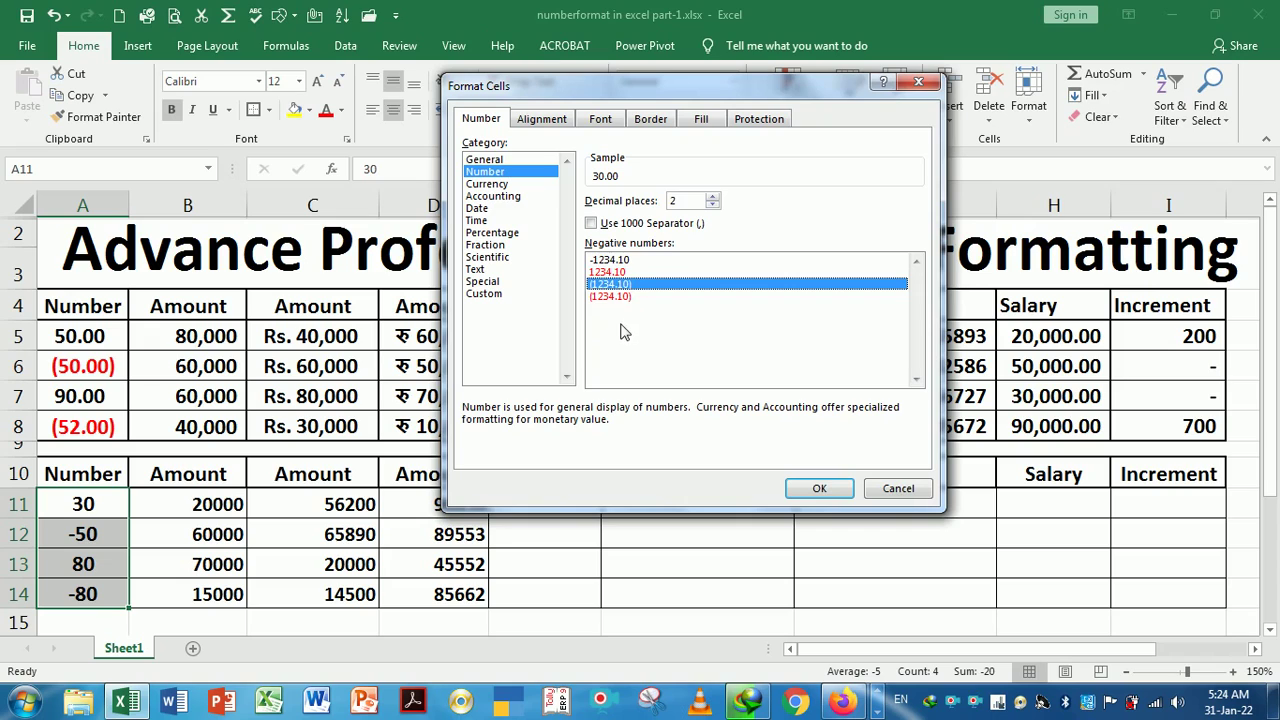
click(623, 262)
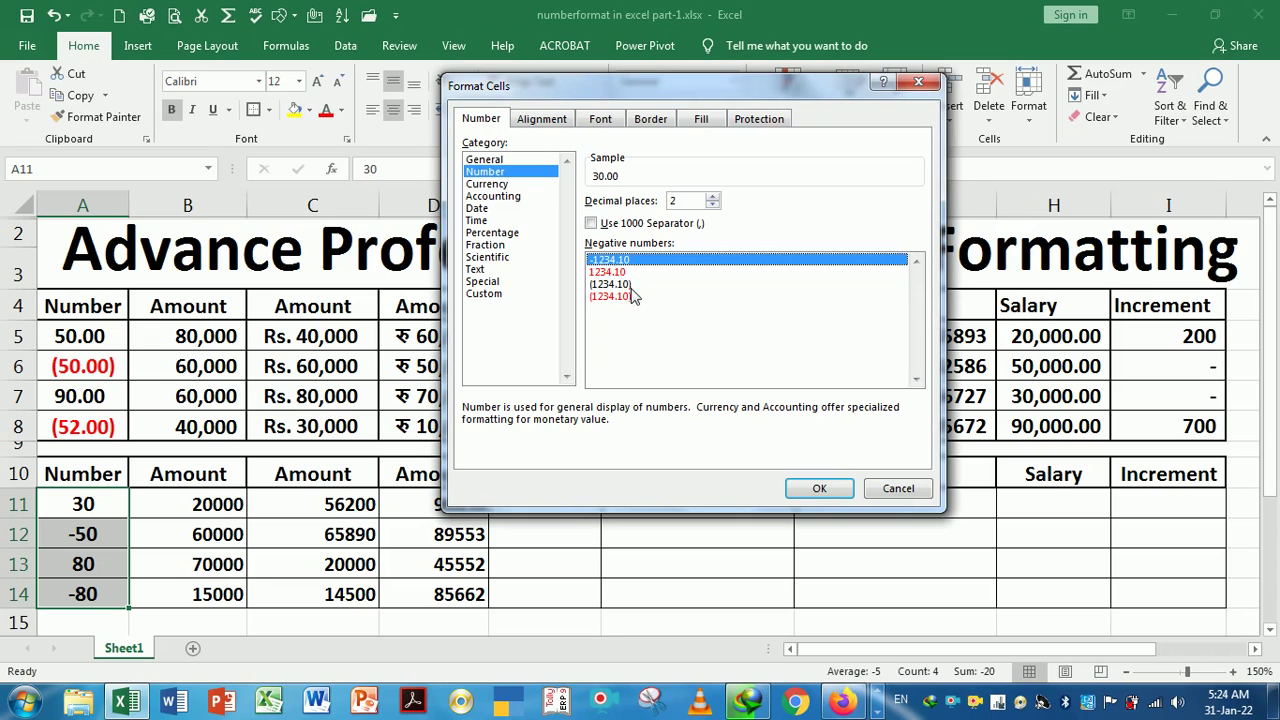
click(614, 297)
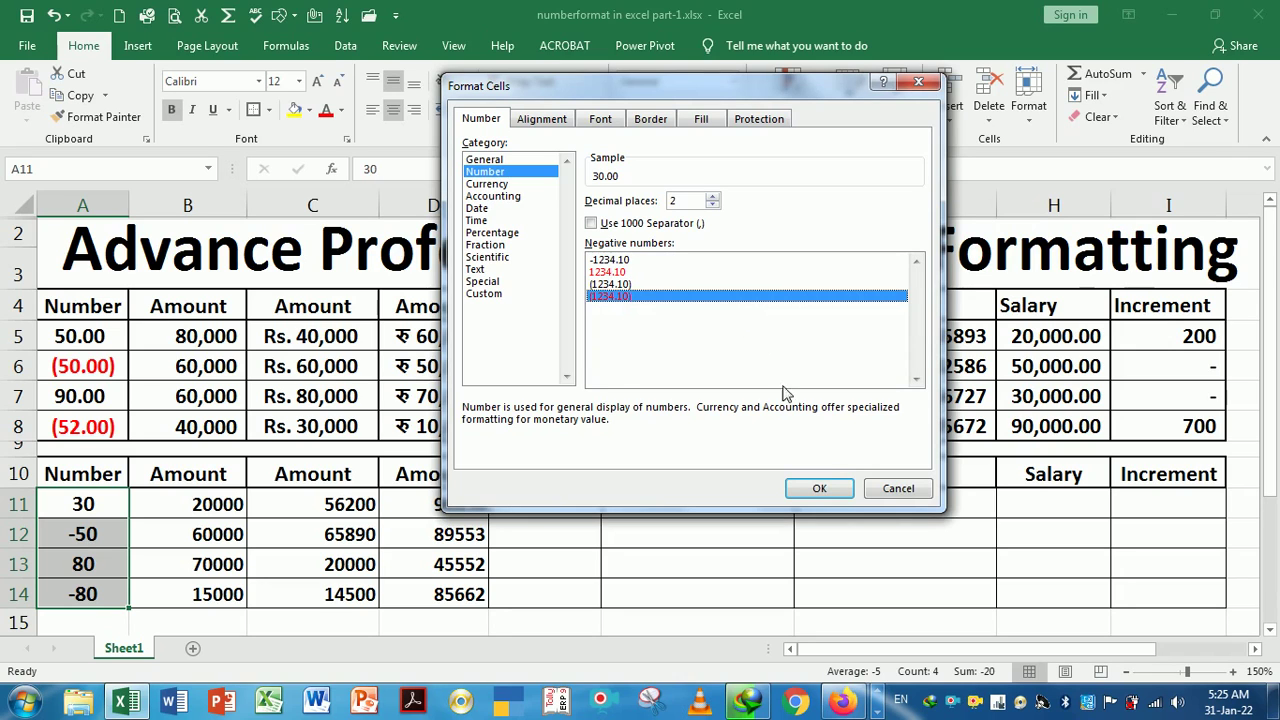
click(821, 487)
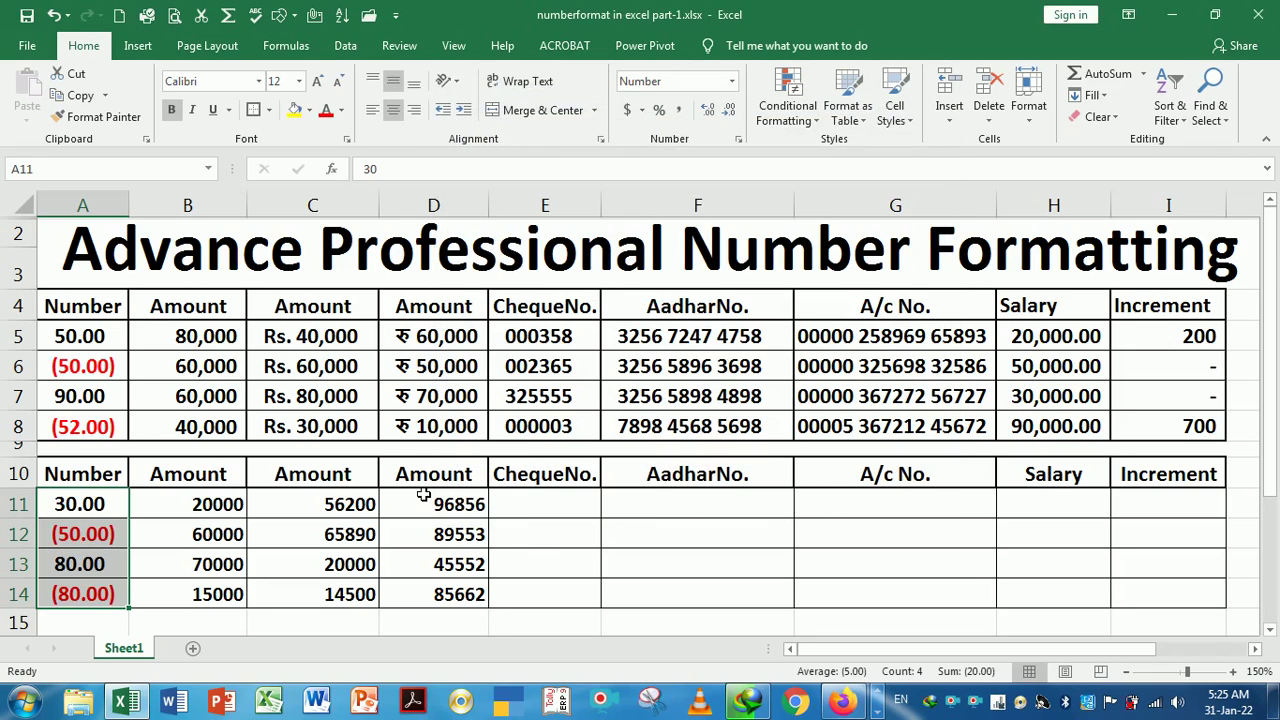
click(119, 512)
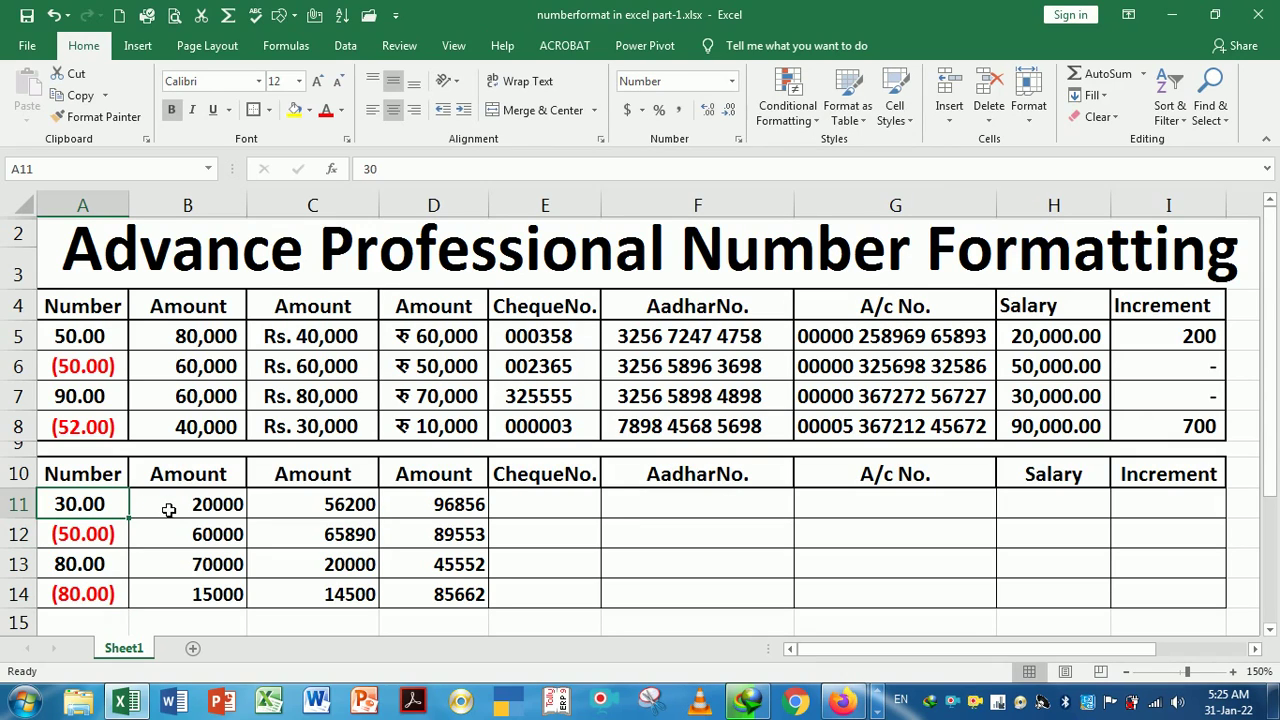
Format the amounts in B11:B14 as Number with the 1000 separator and 0 decimal places.
click(168, 510)
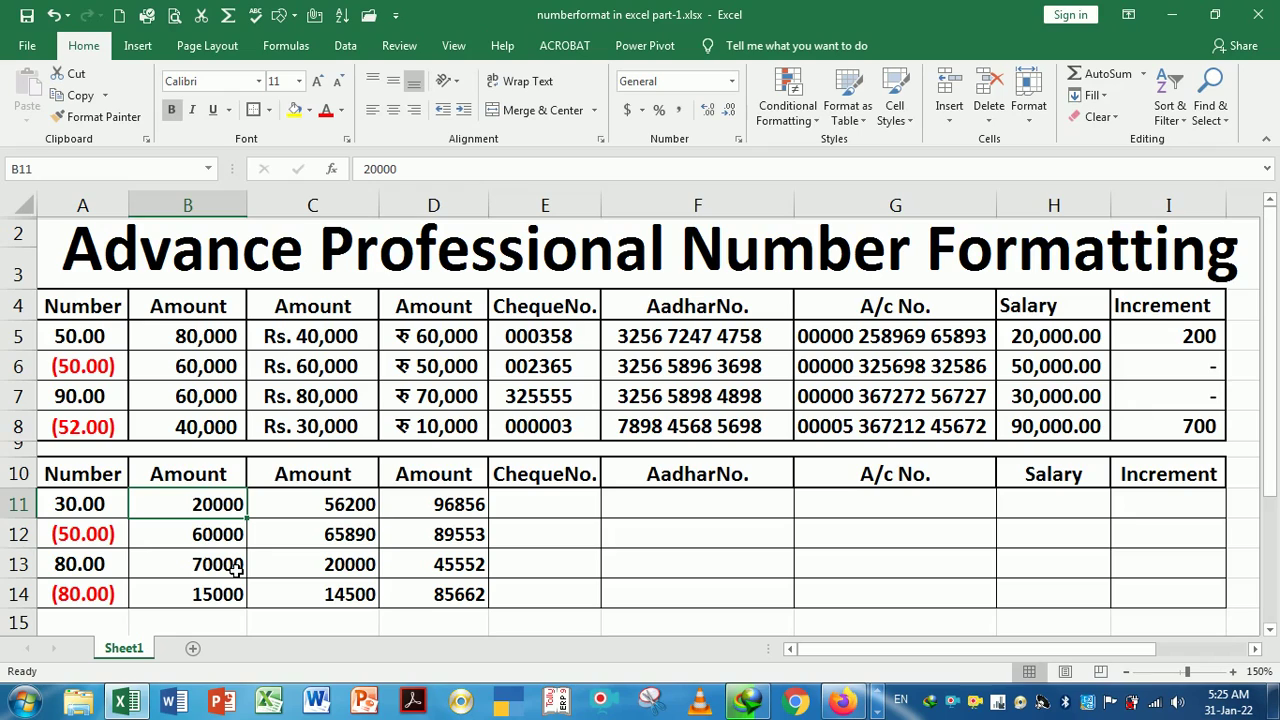
key(shift+Down)
key(shift+Down)
key(shift+Down)
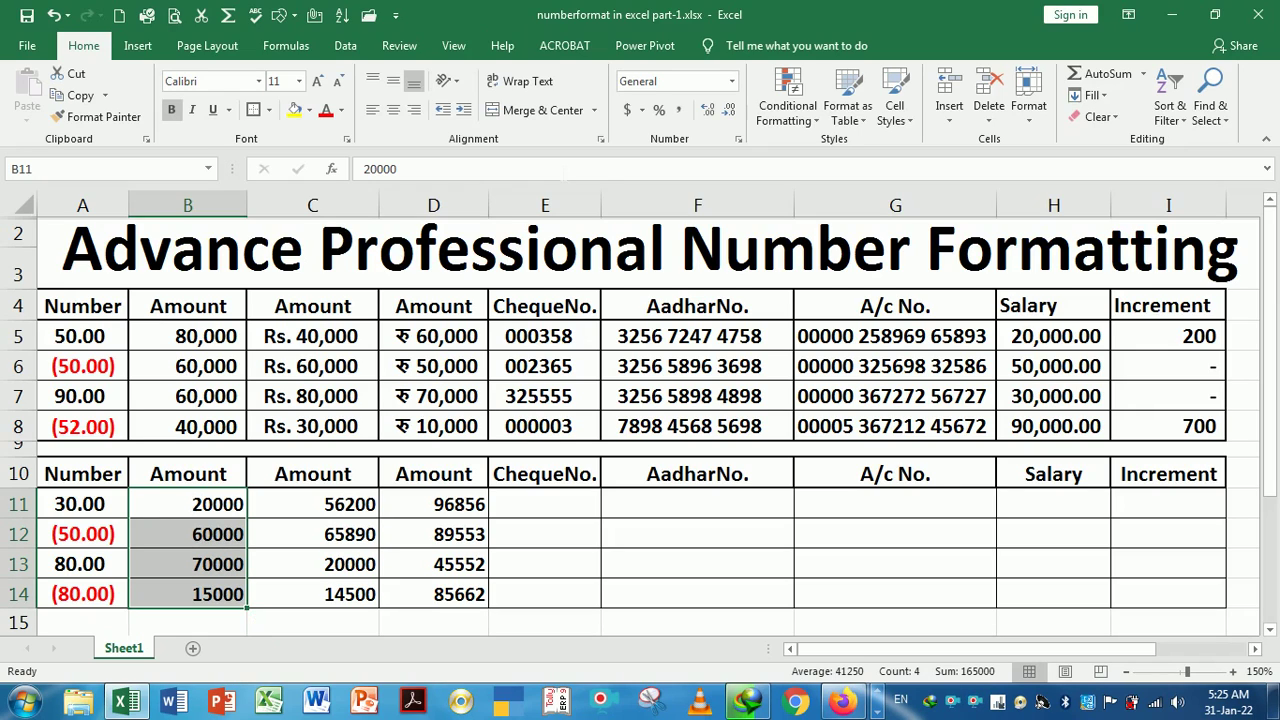
click(601, 141)
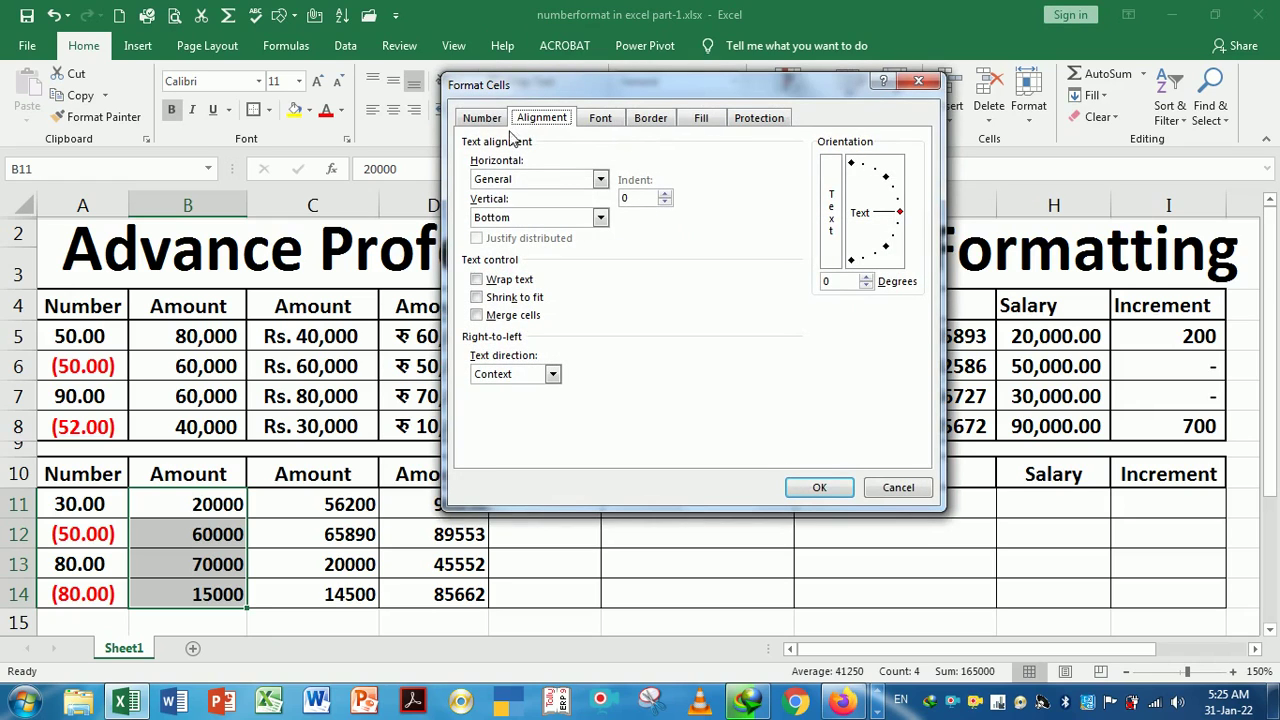
click(484, 118)
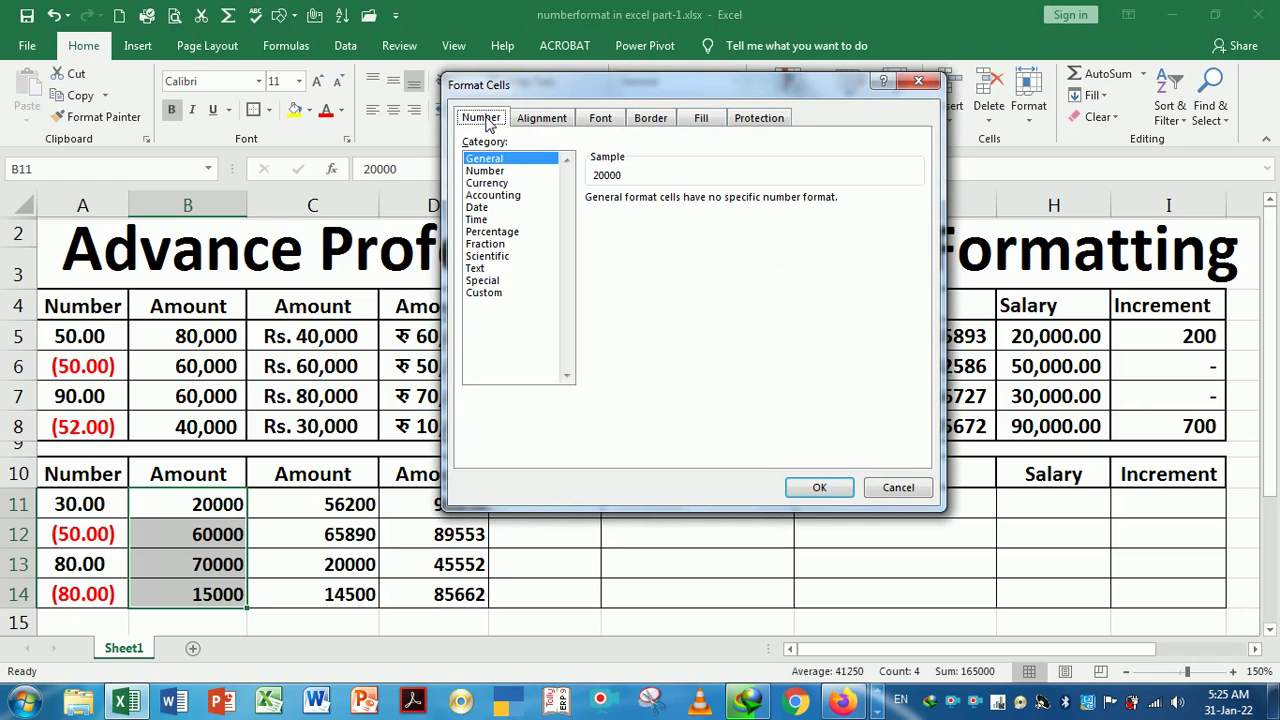
click(498, 172)
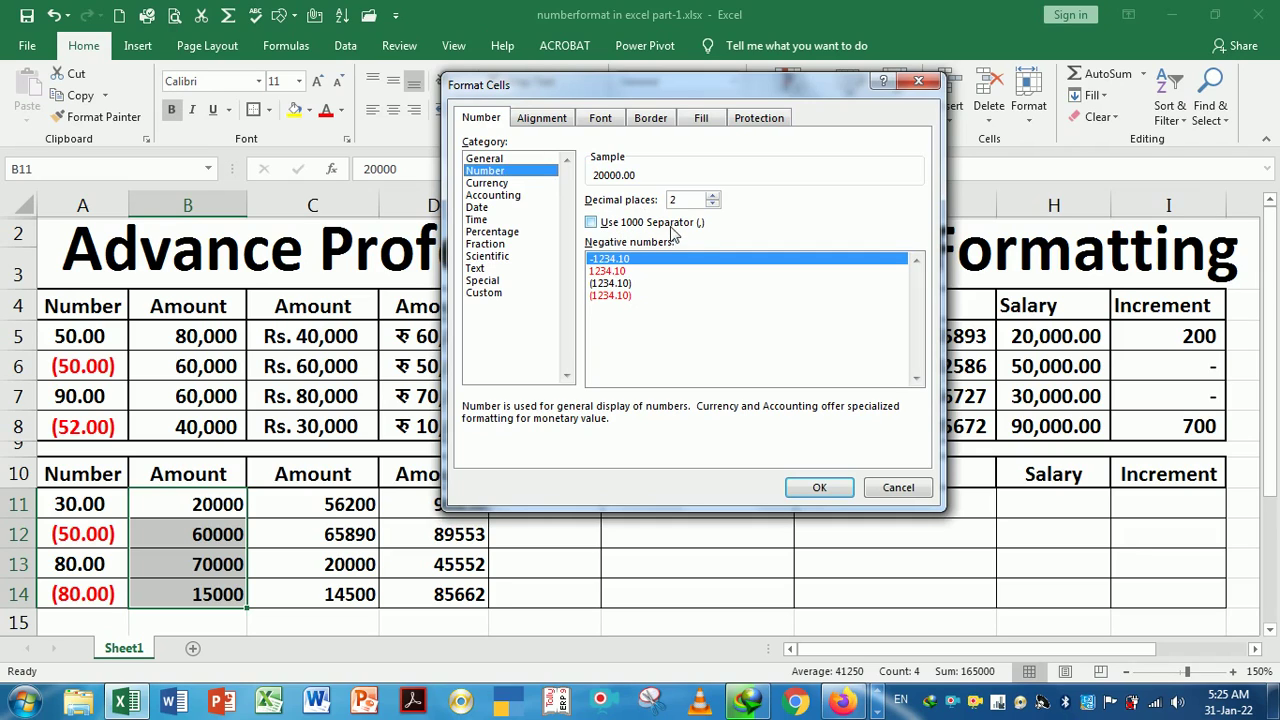
click(591, 223)
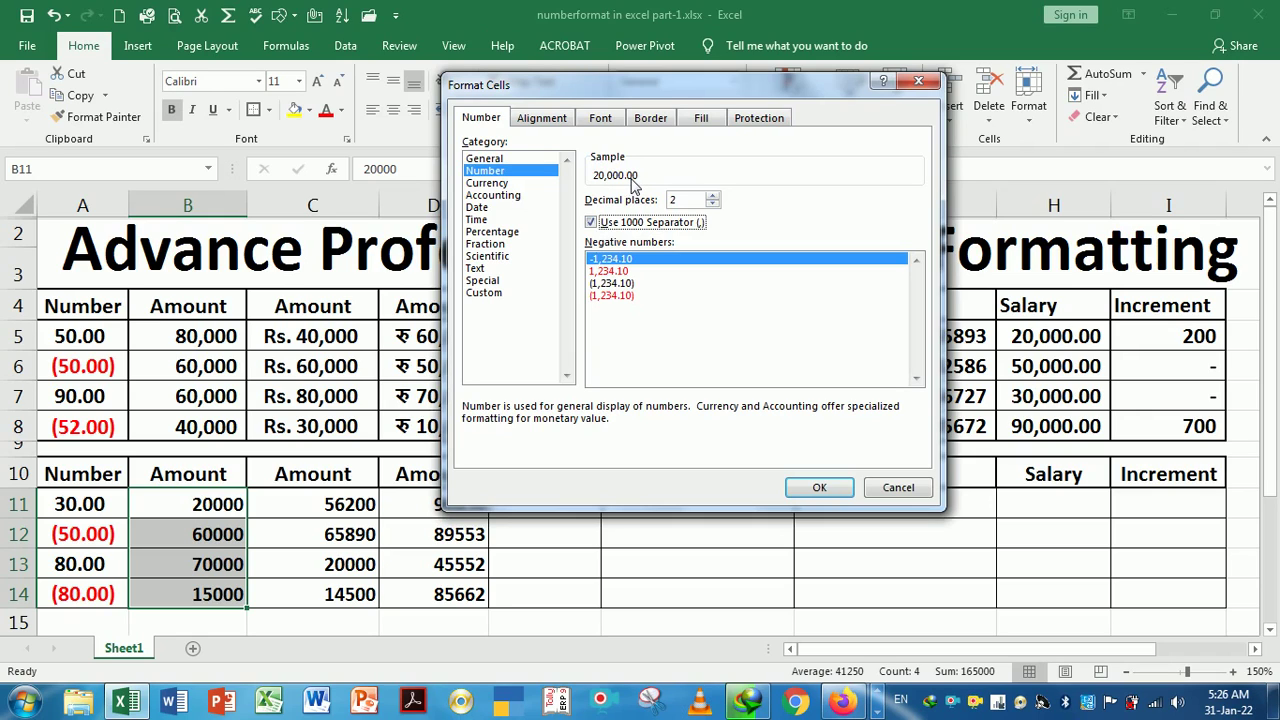
click(712, 204)
click(712, 204)
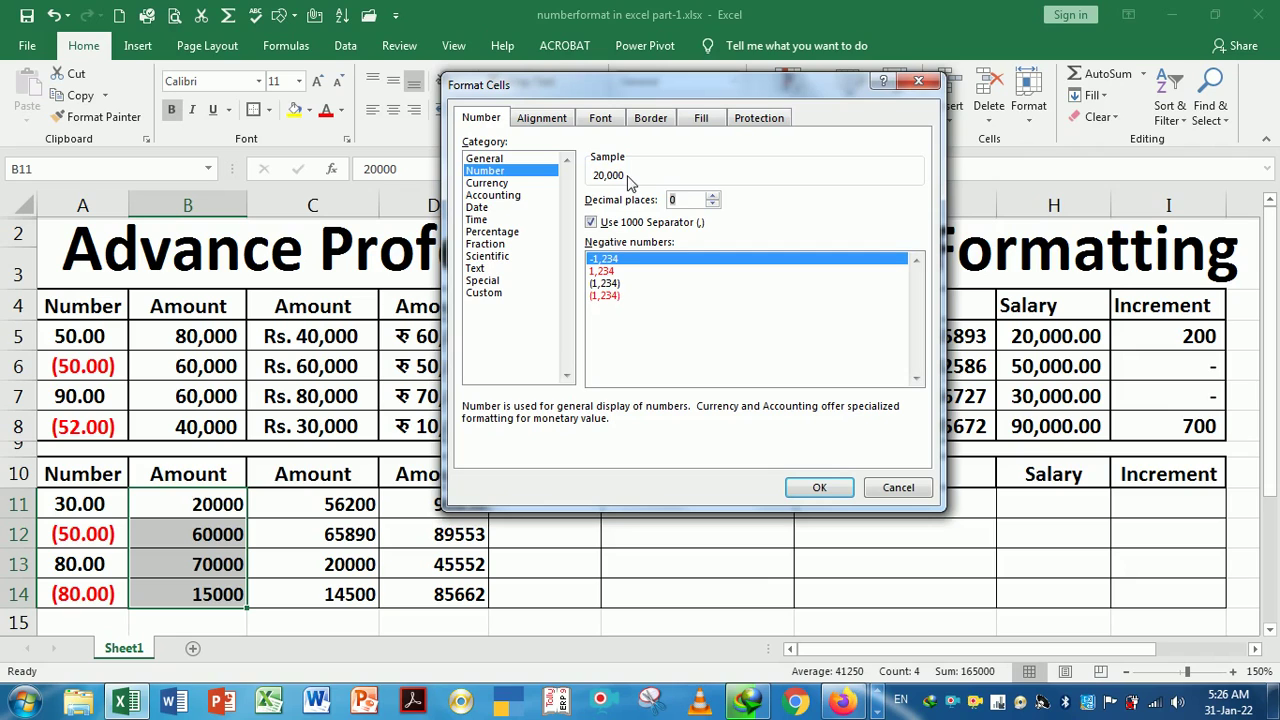
click(819, 489)
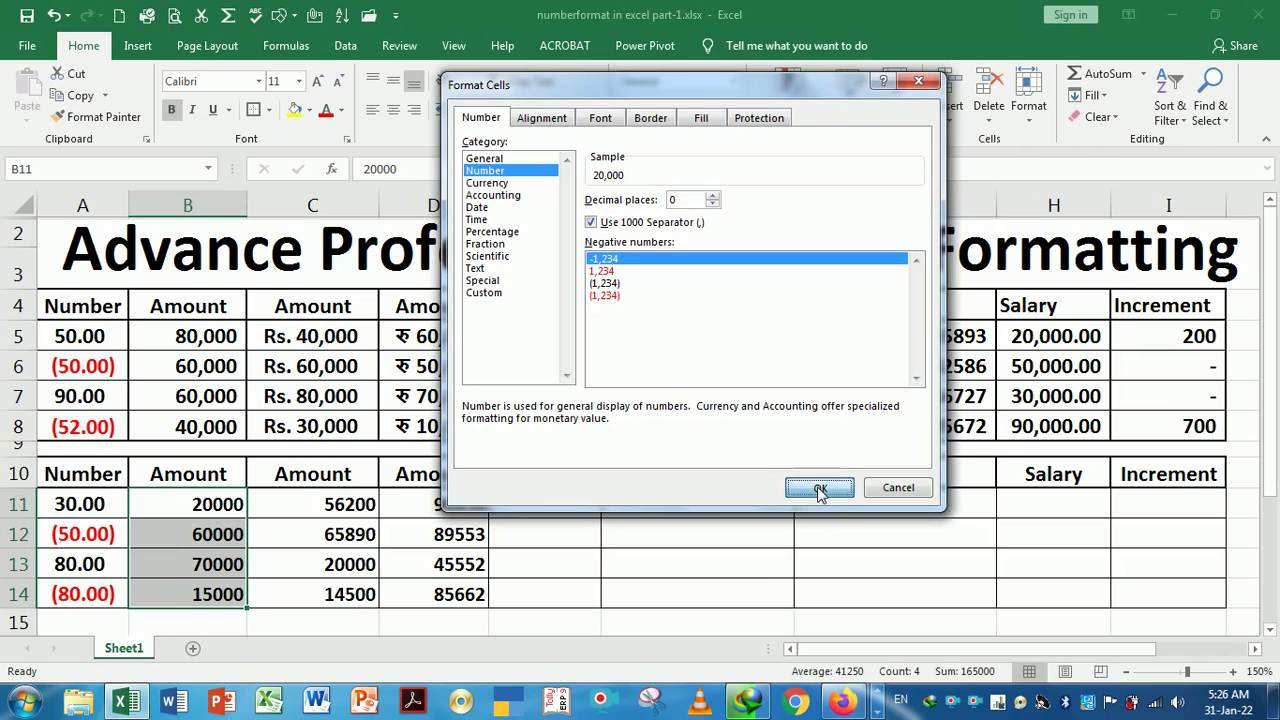
click(302, 517)
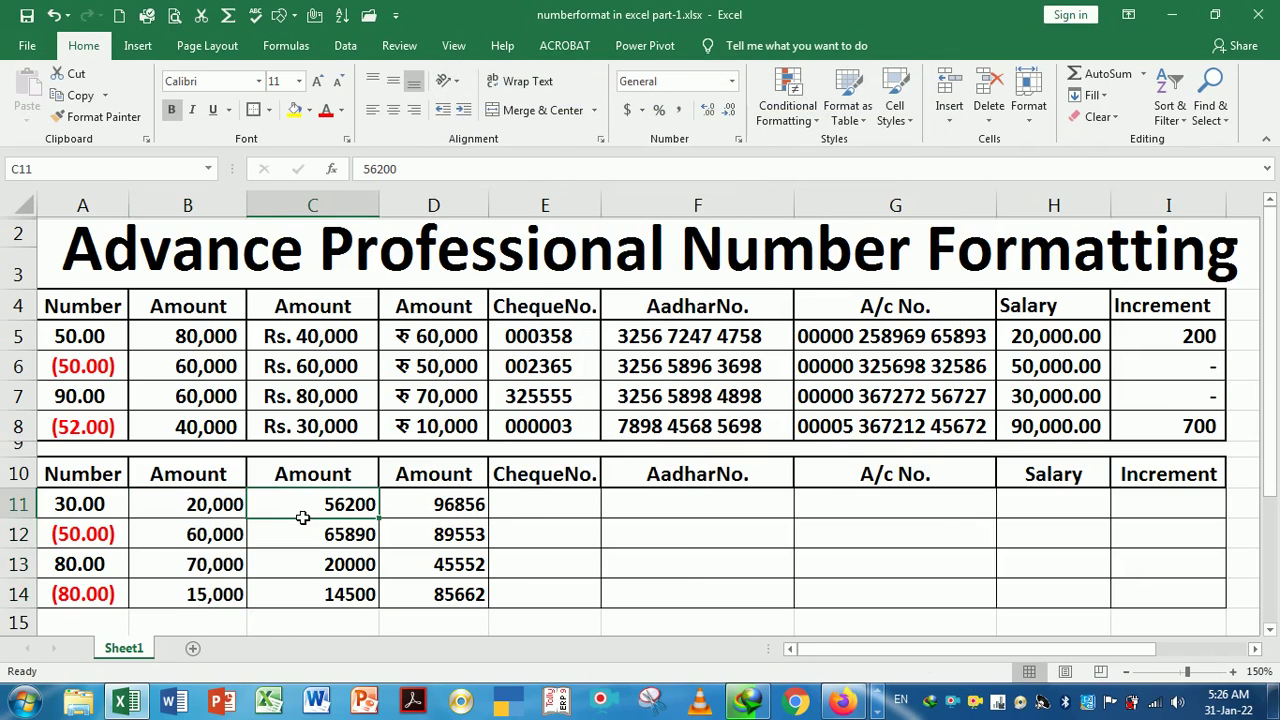
Compare the column B amounts in both tables and examine the underlying value of B11 in the cell and the formula bar.
click(190, 341)
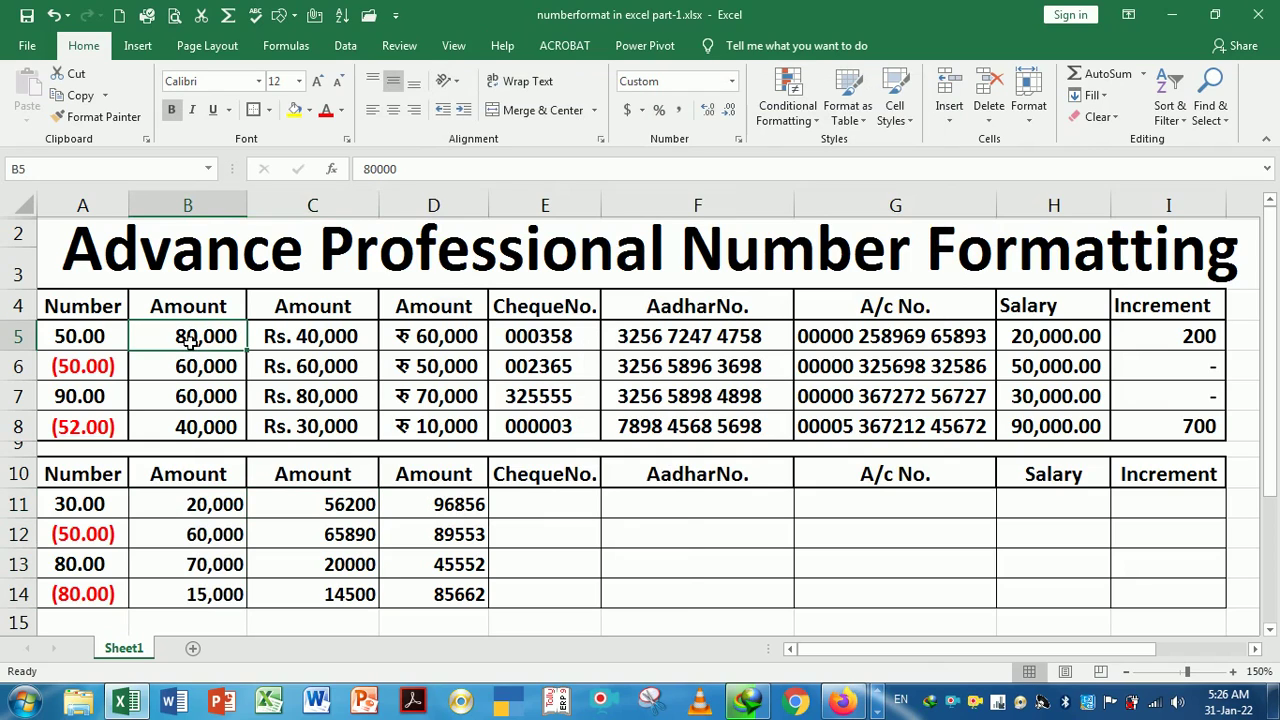
click(212, 393)
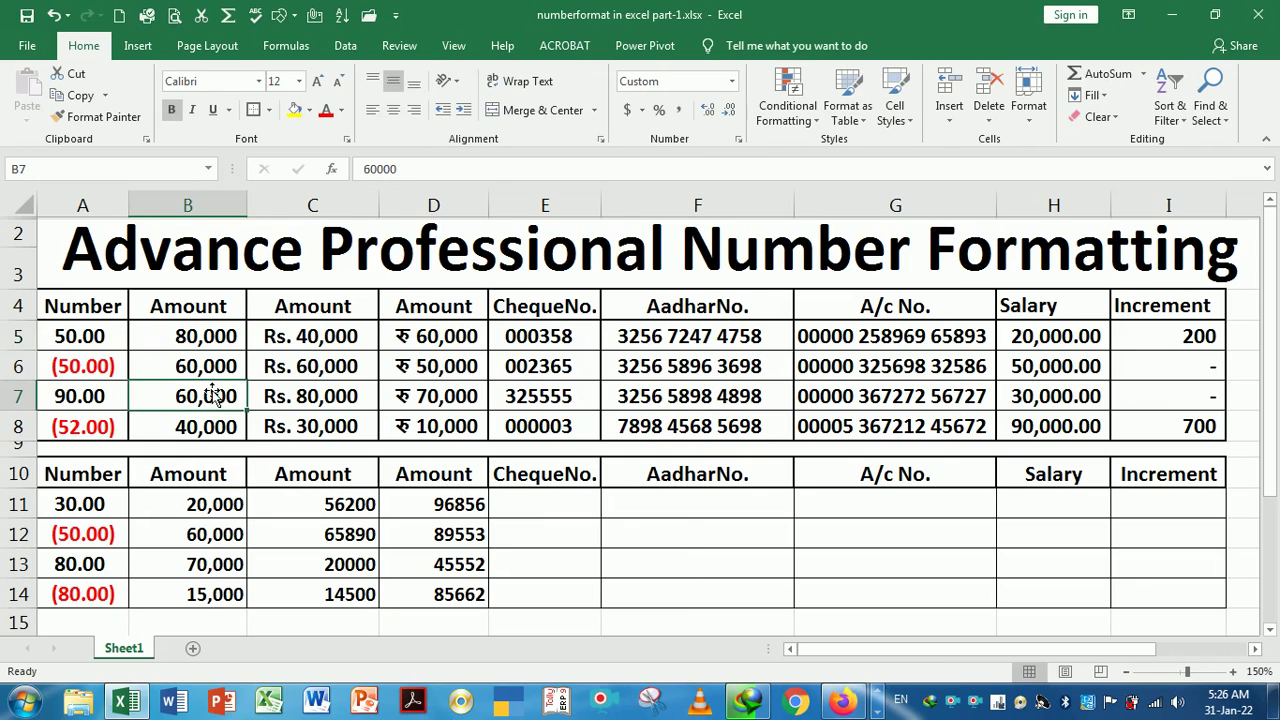
click(218, 508)
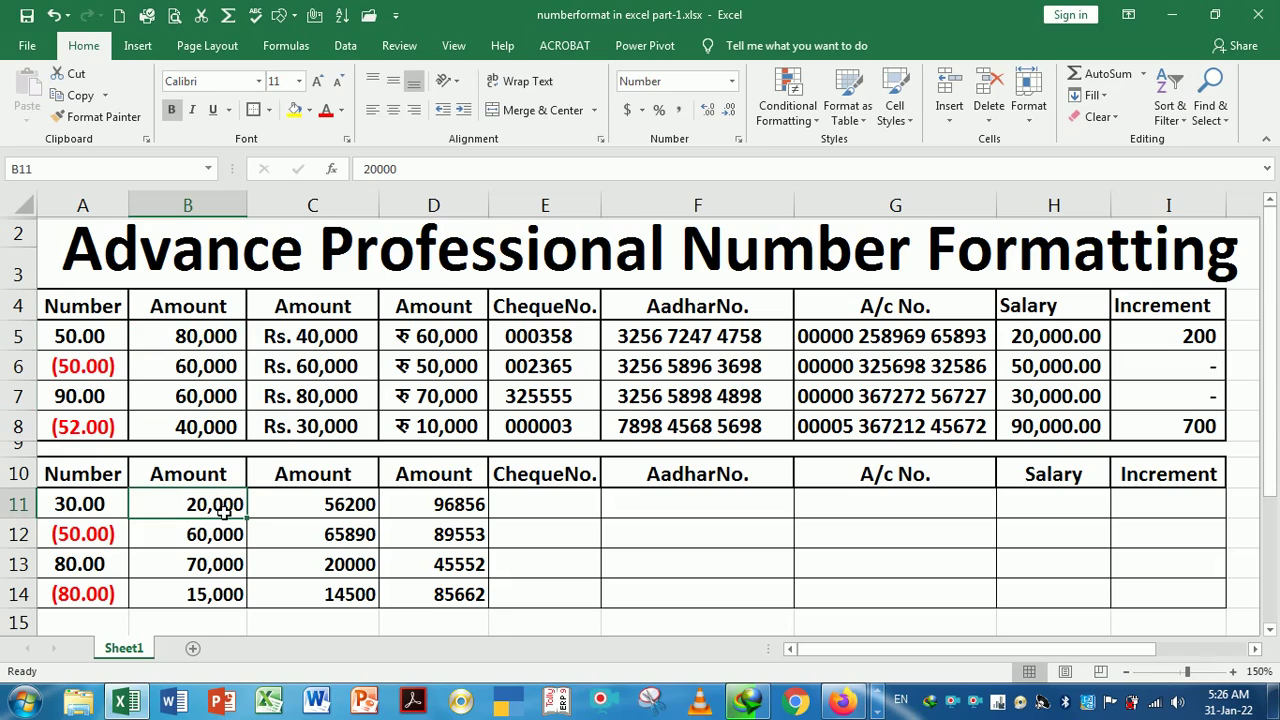
double_click(224, 510)
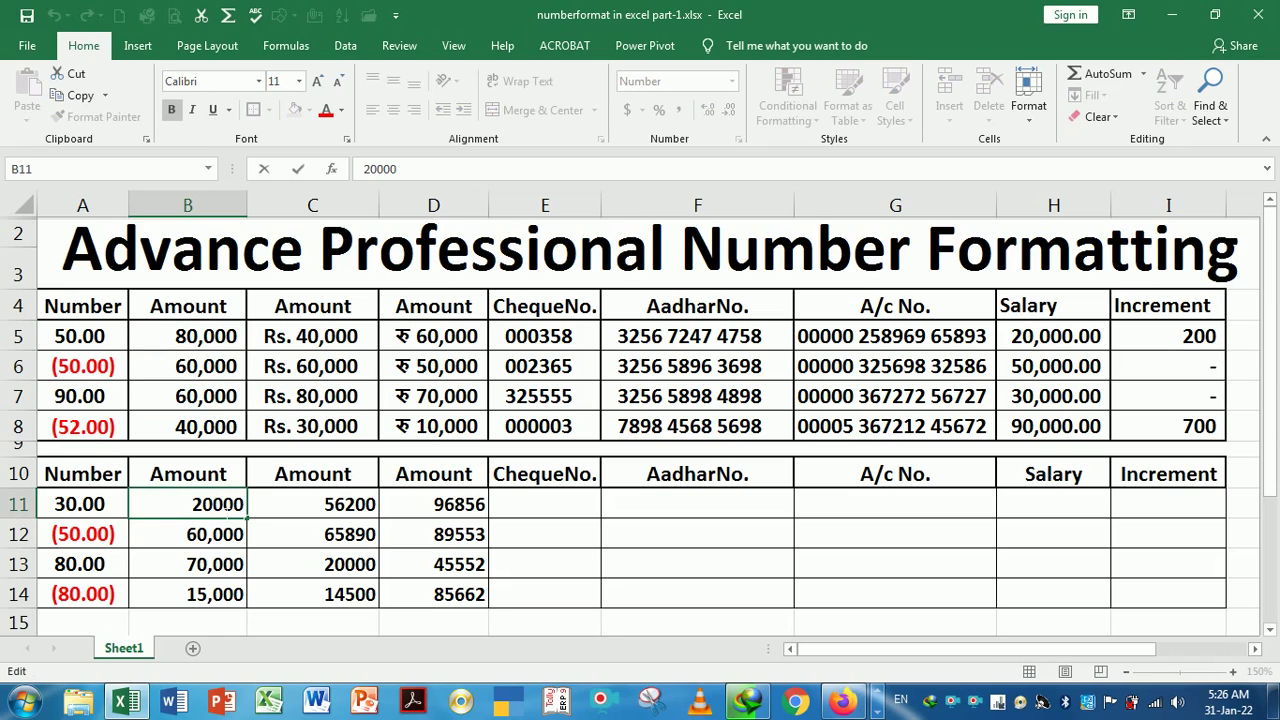
key(Return)
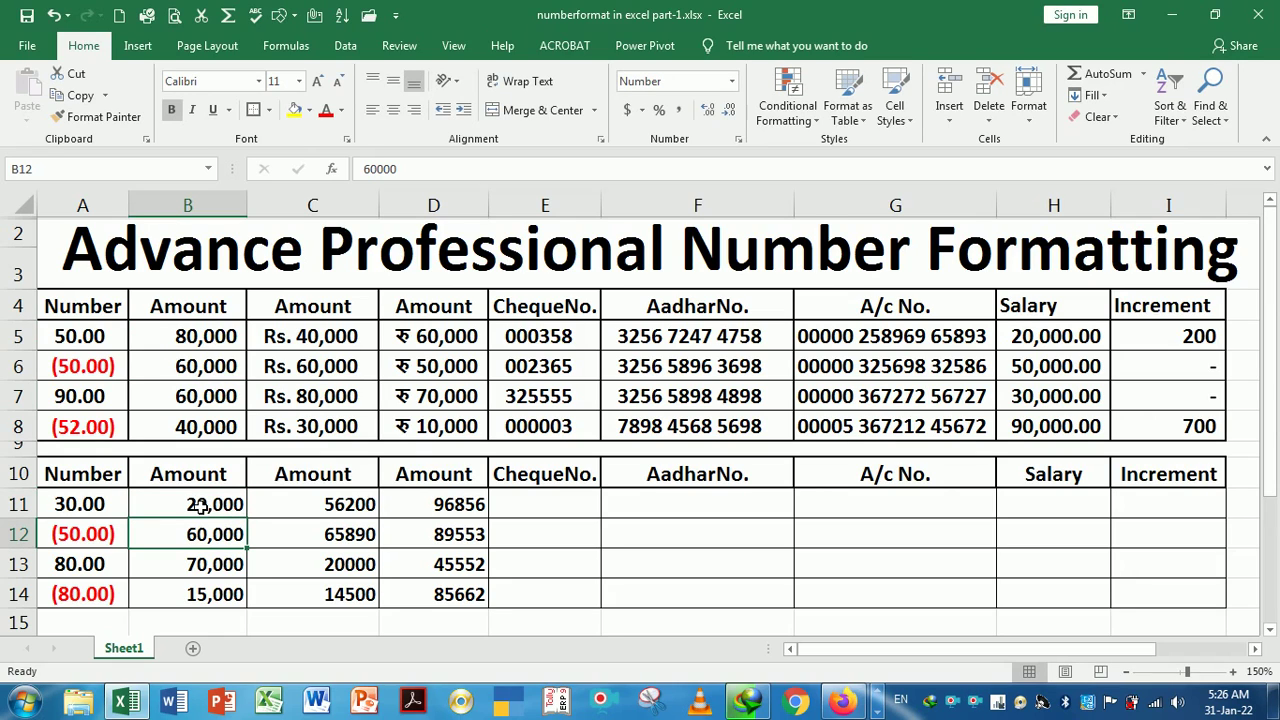
click(200, 507)
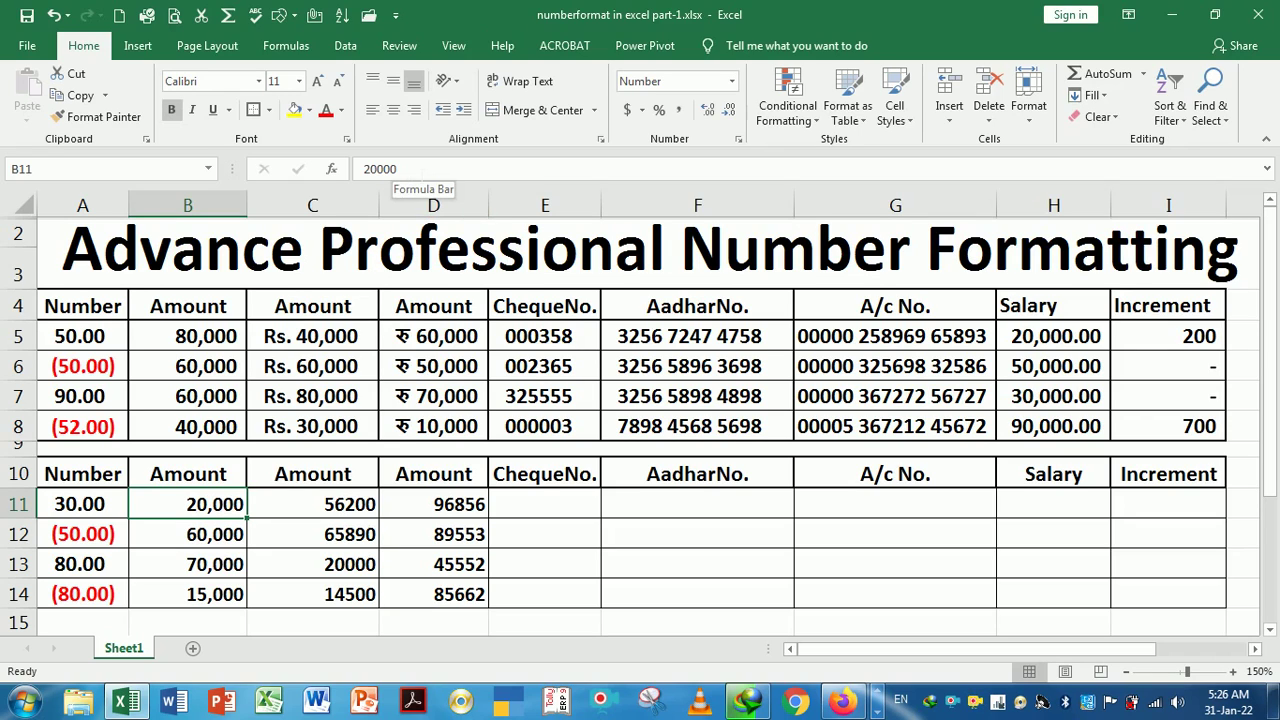
click(410, 170)
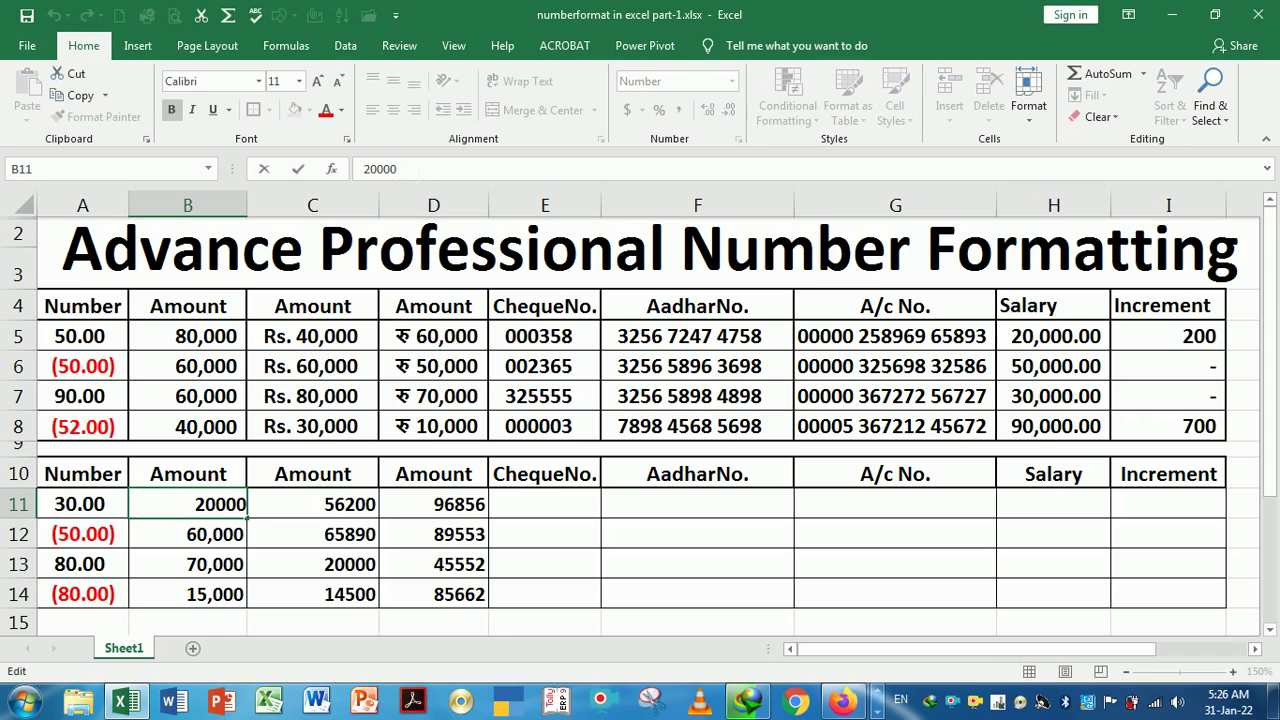
key(Return)
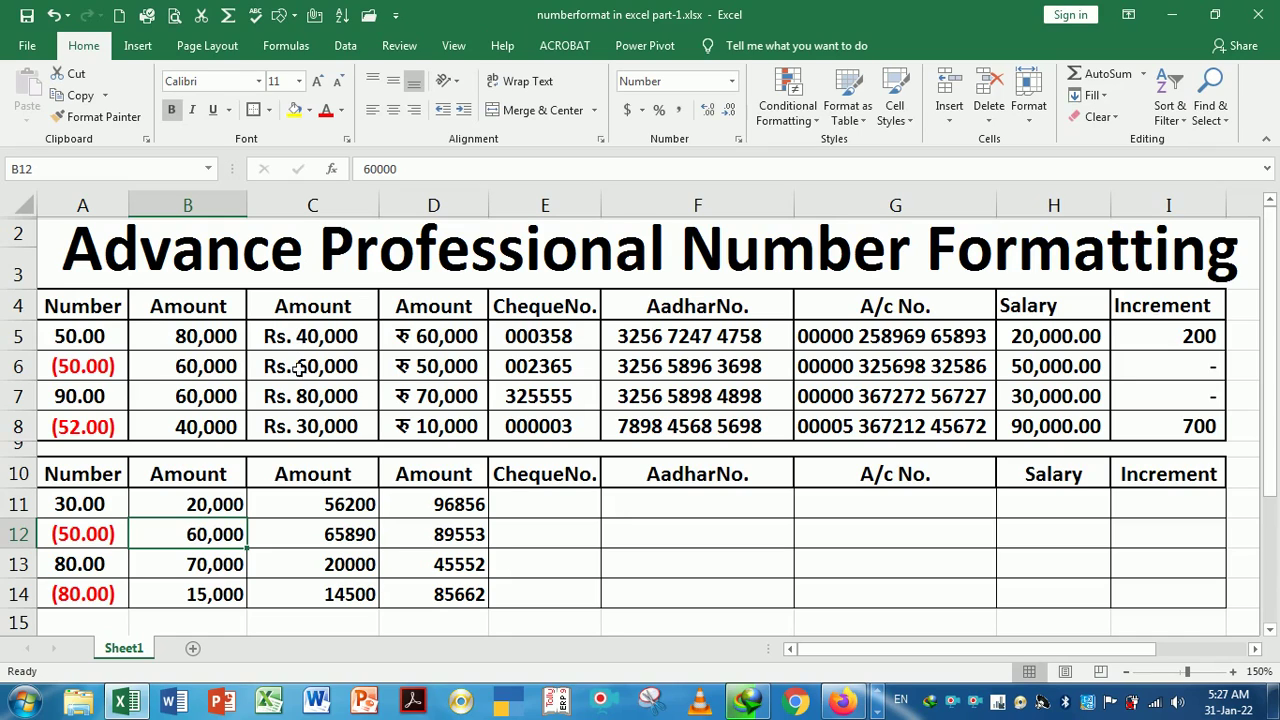
Set the number format of the amounts in C11:C14 to Currency with 0 decimal places.
click(313, 509)
drag(313, 509, 322, 593)
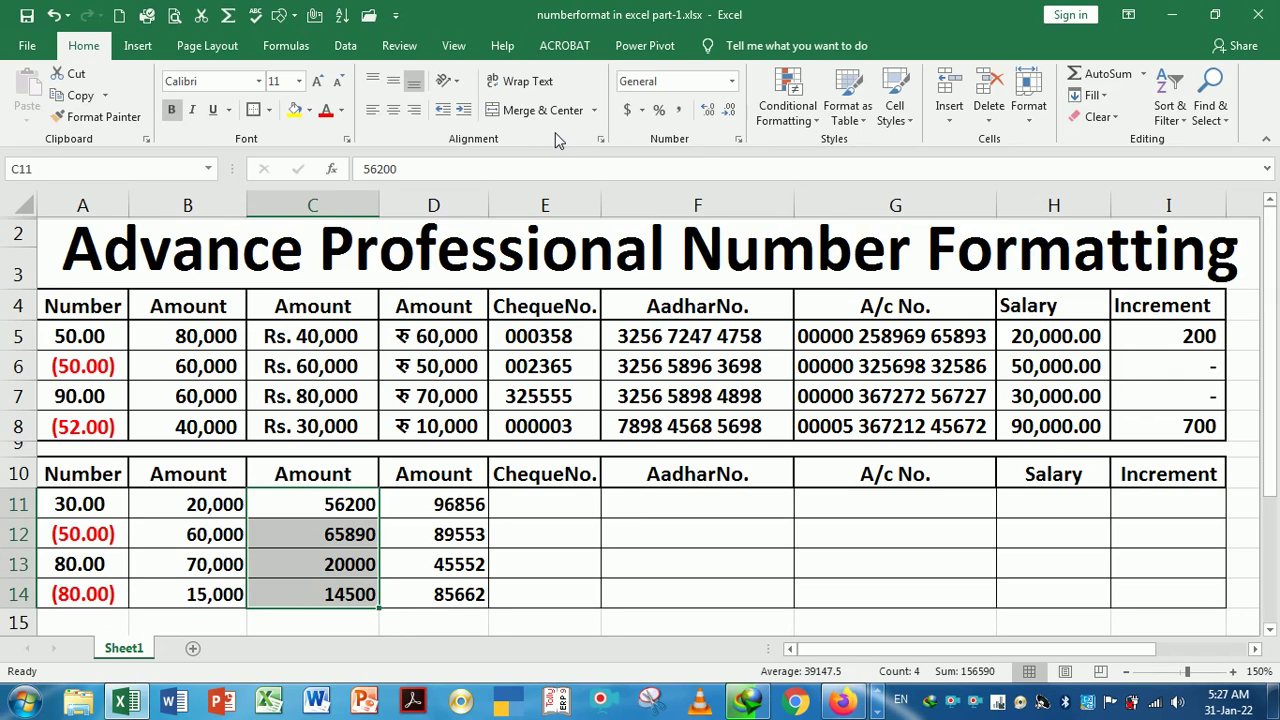
key(ctrl+1)
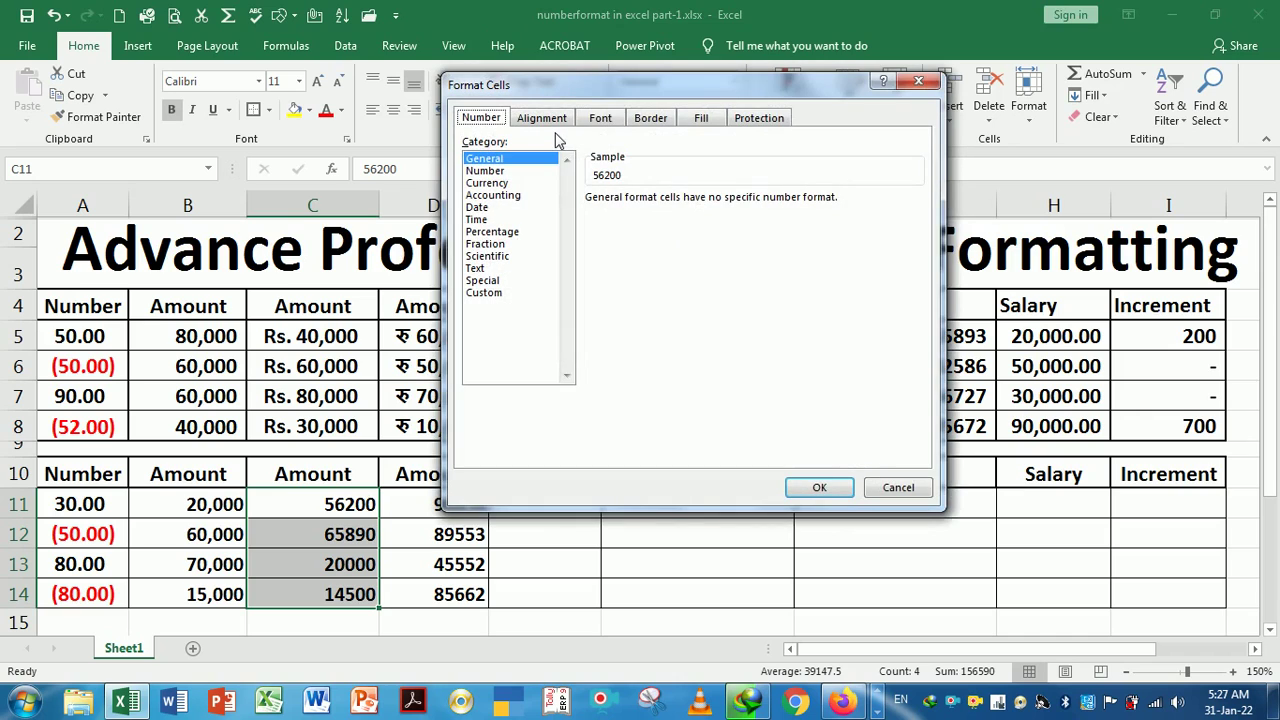
drag(607, 92, 701, 93)
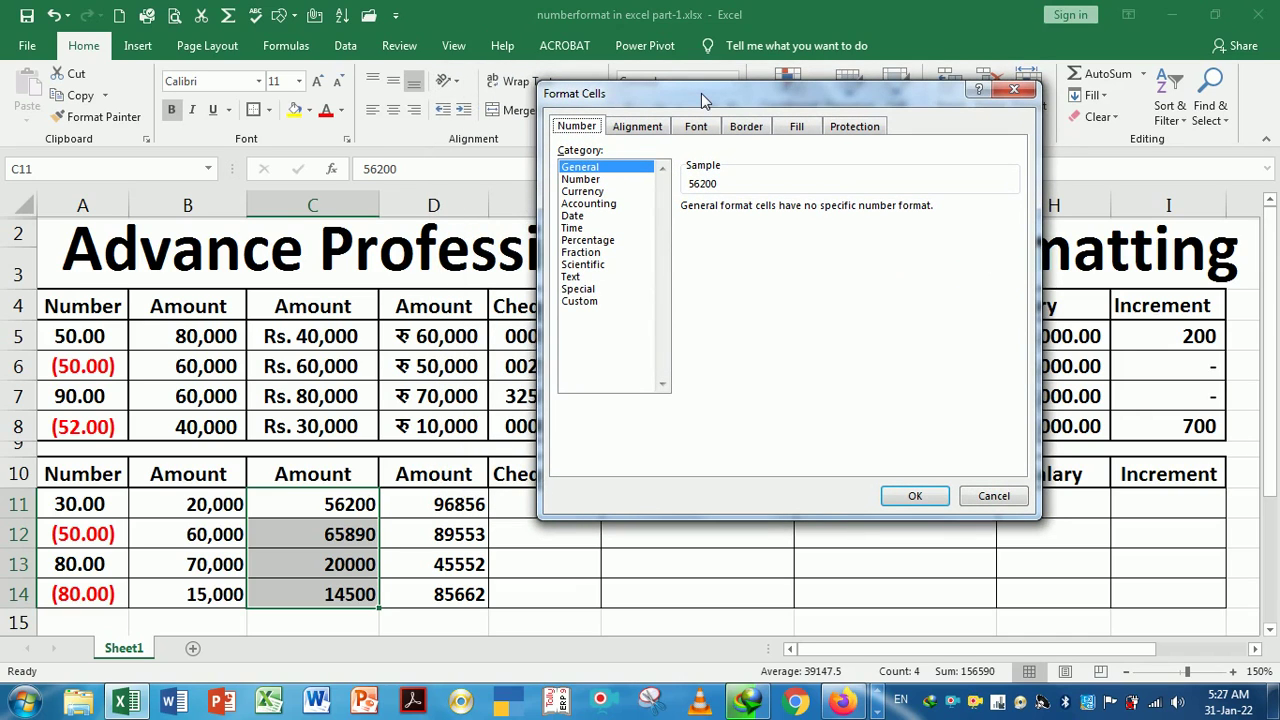
click(592, 191)
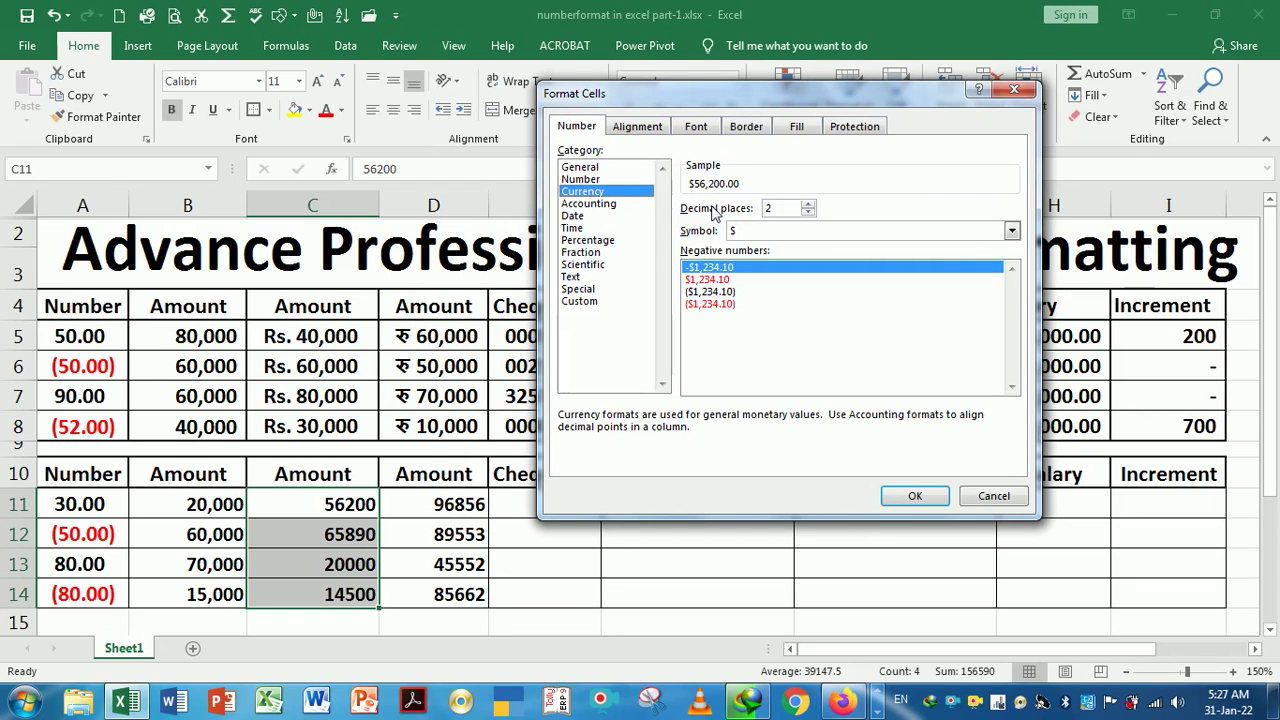
click(808, 213)
click(808, 213)
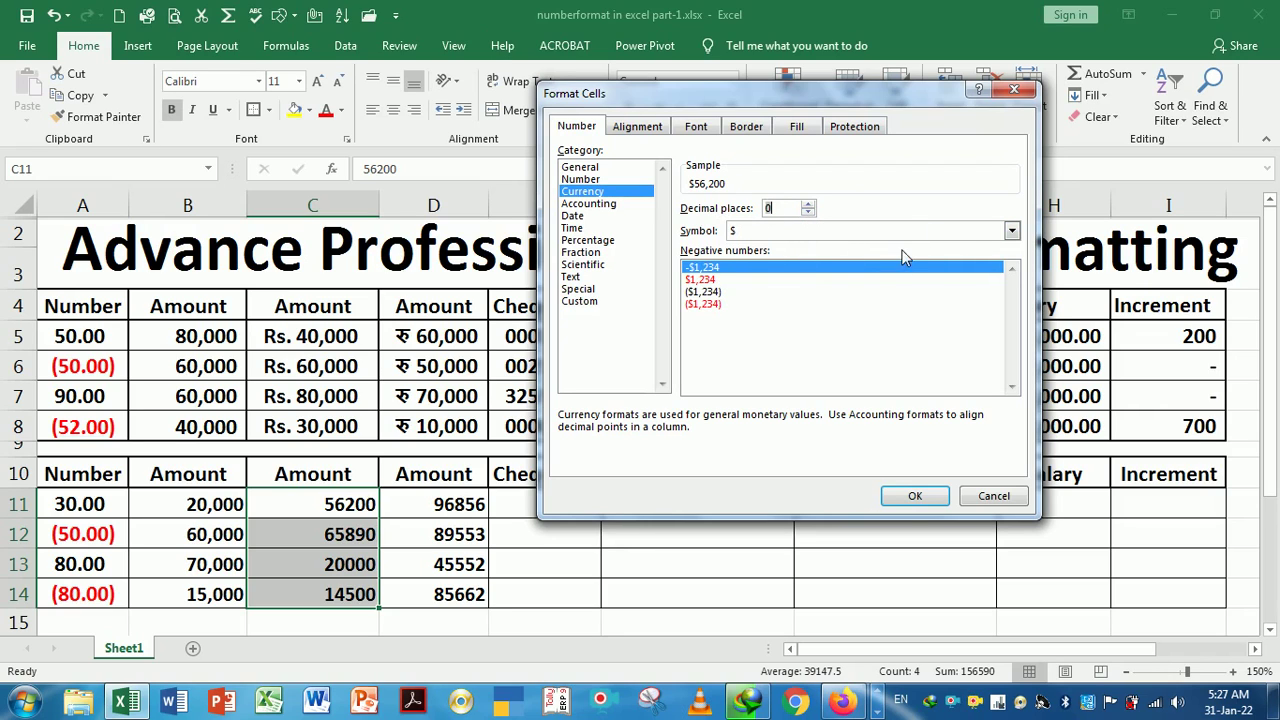
Choose Rs. English (India) as the currency symbol and apply the format to C11:C14.
click(1012, 232)
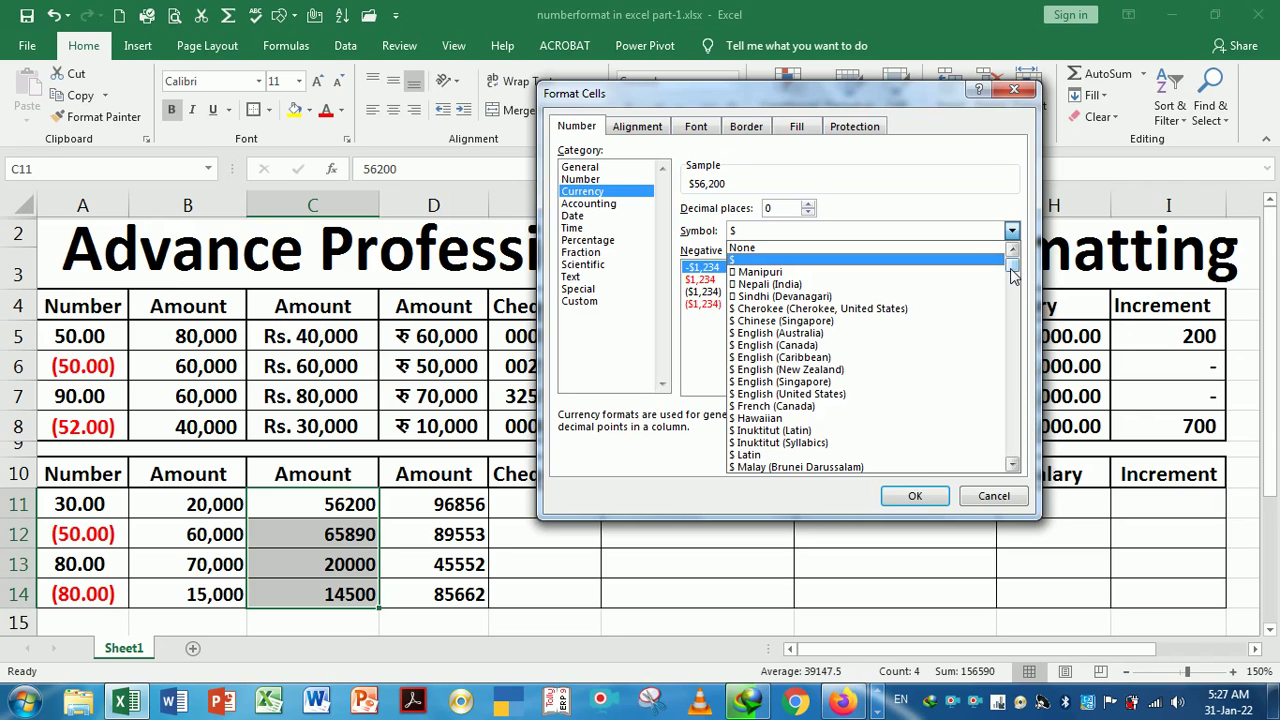
drag(1013, 272, 1025, 334)
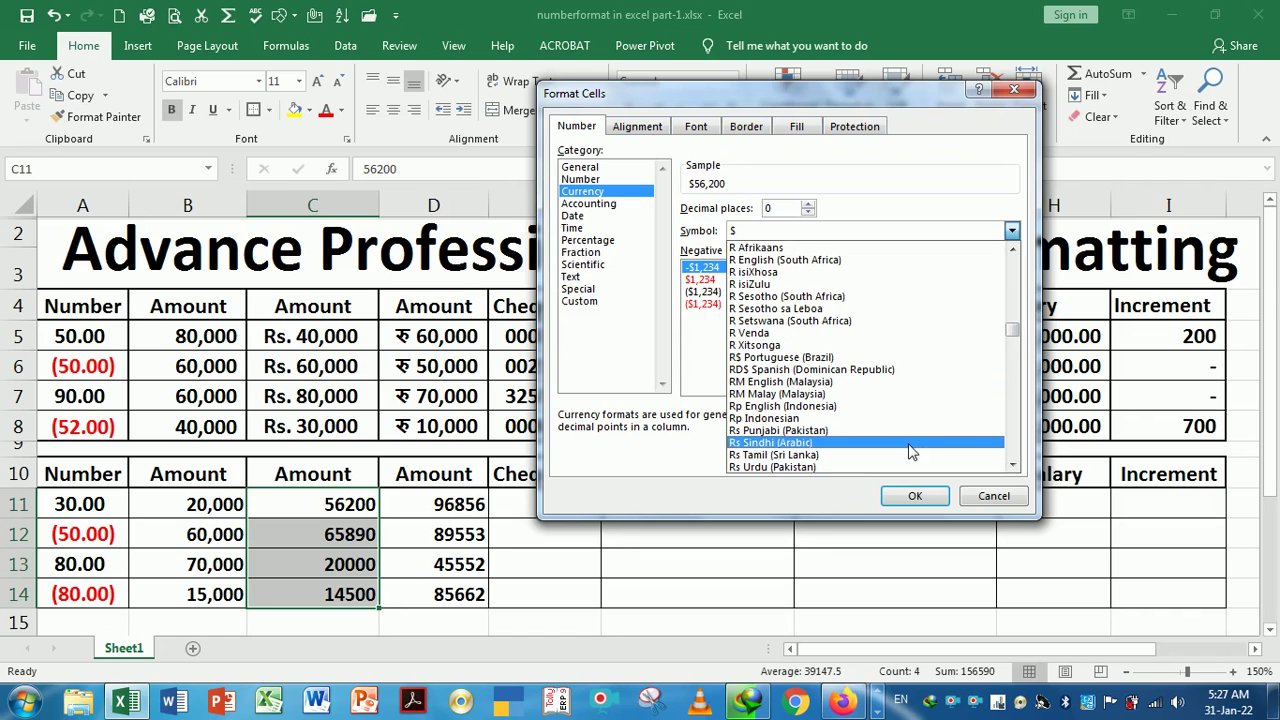
scroll(910, 452, down, 2)
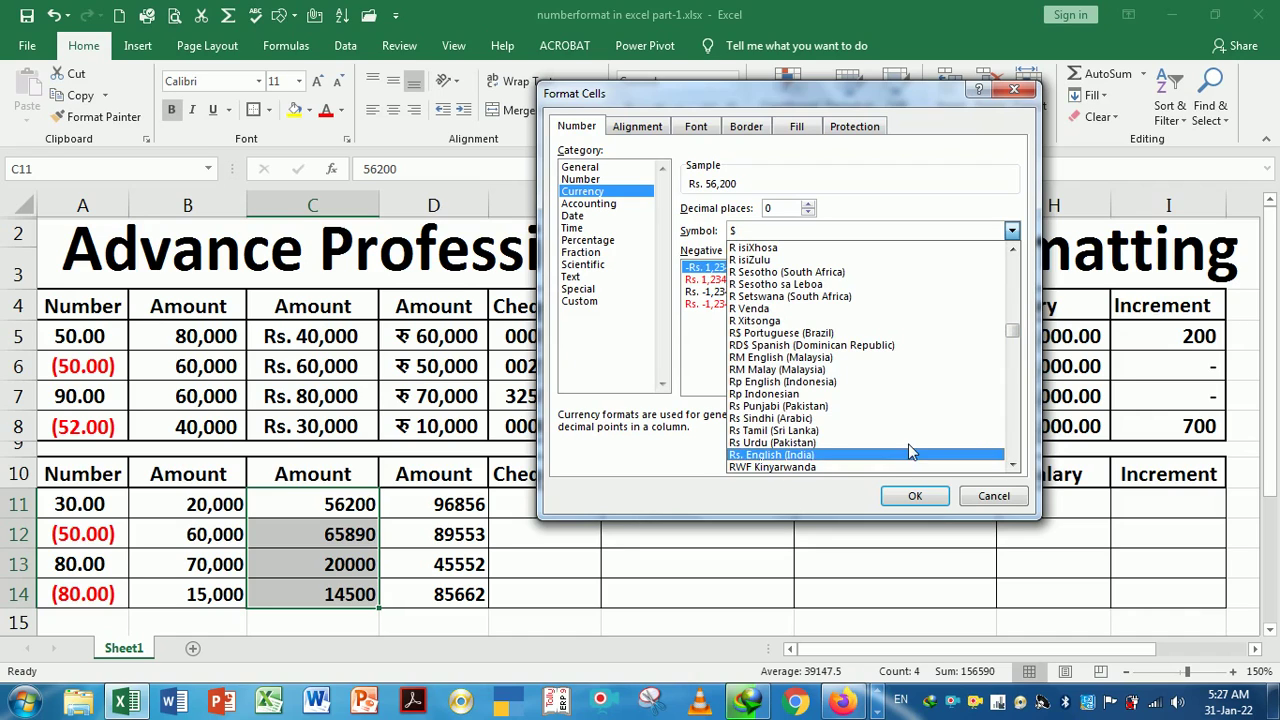
click(836, 456)
click(908, 500)
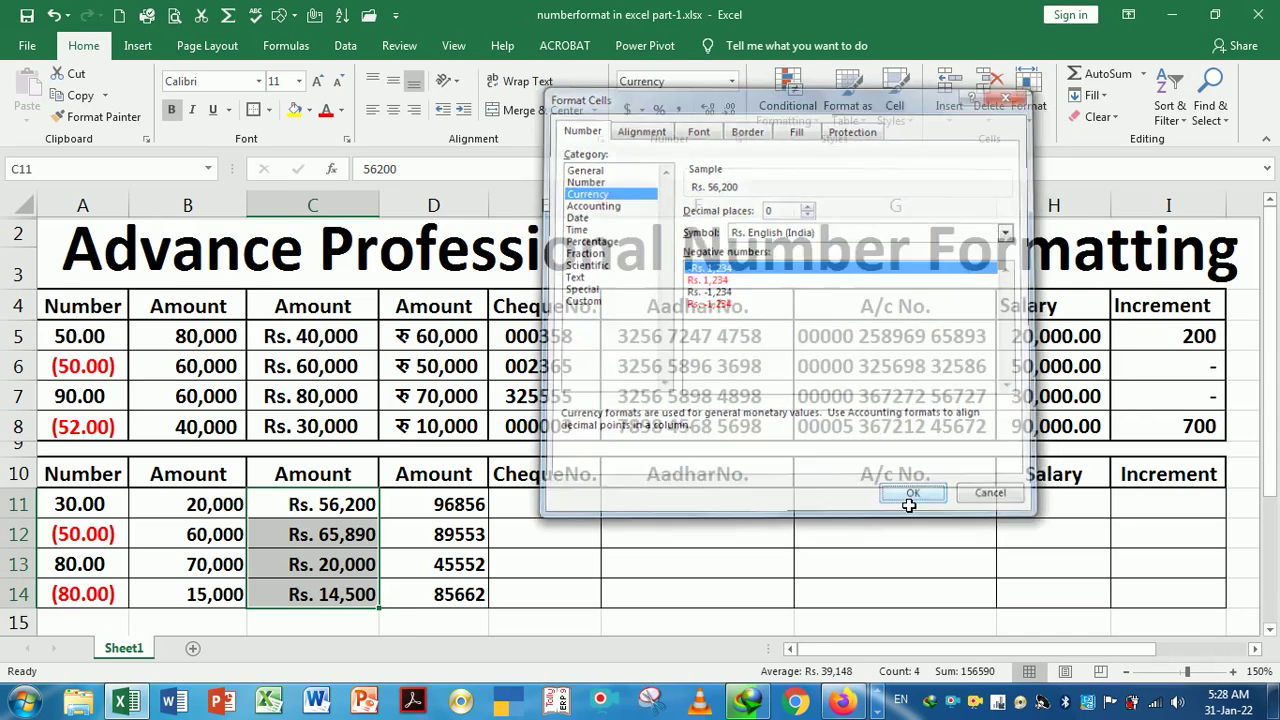
Examine the underlying values of the rupee amounts in C11:C14 against their formatted display.
click(345, 510)
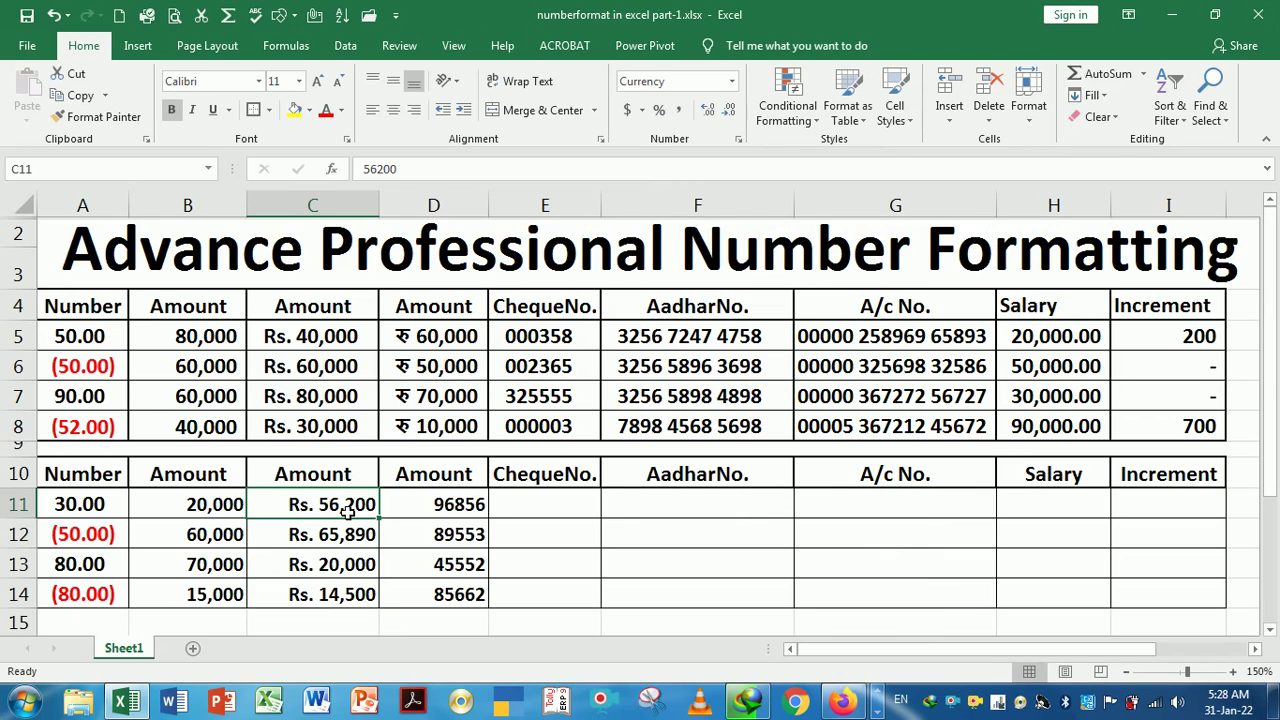
key(Down)
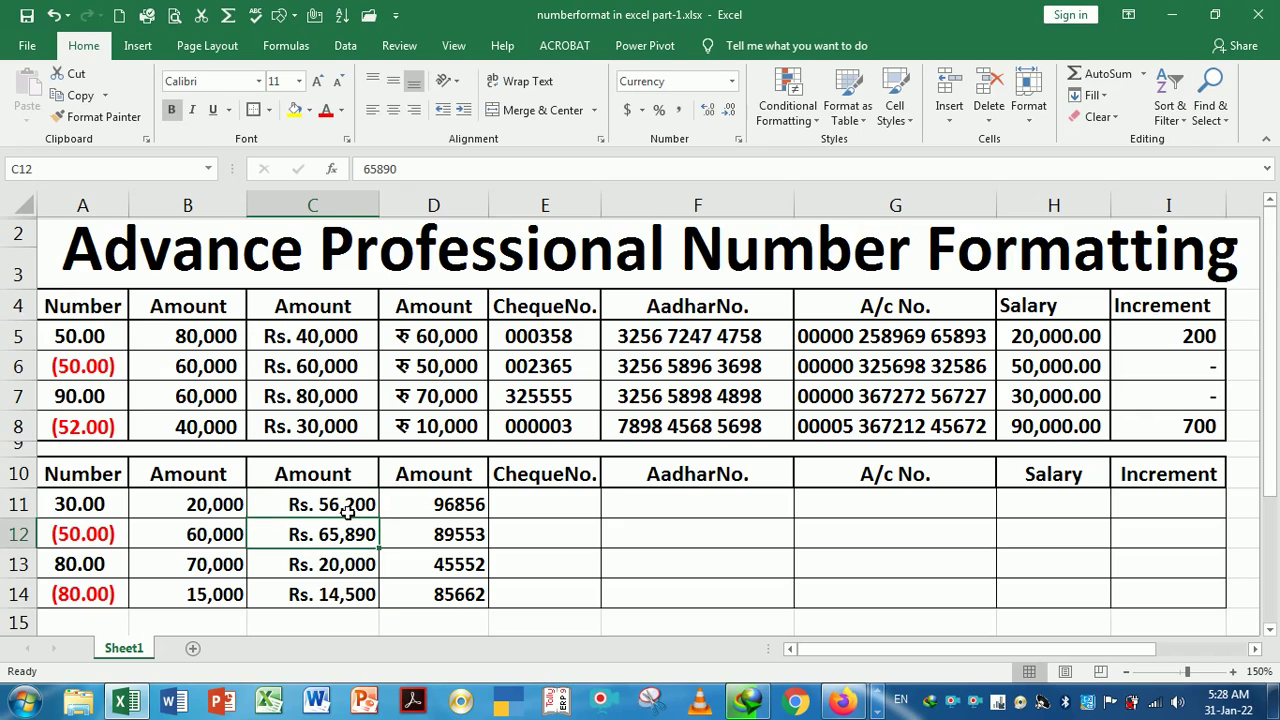
key(Up)
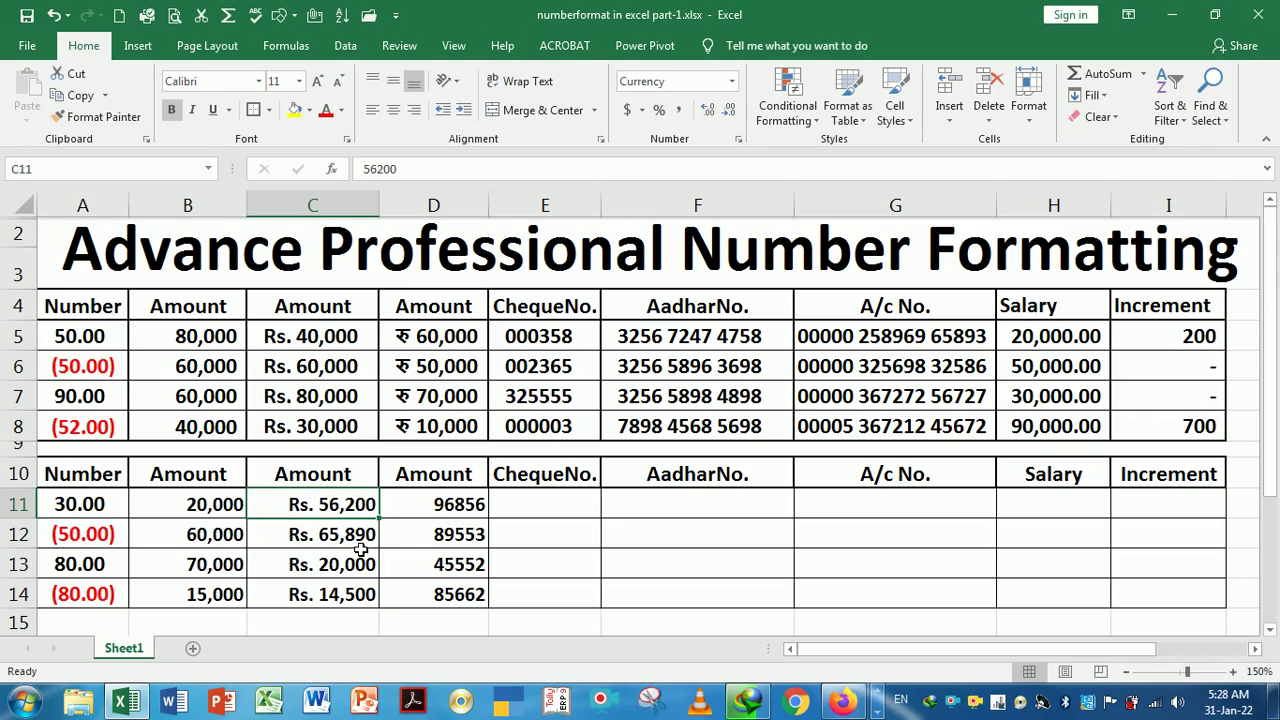
click(360, 540)
click(343, 515)
key(Down)
click(343, 515)
key(Down)
key(Down)
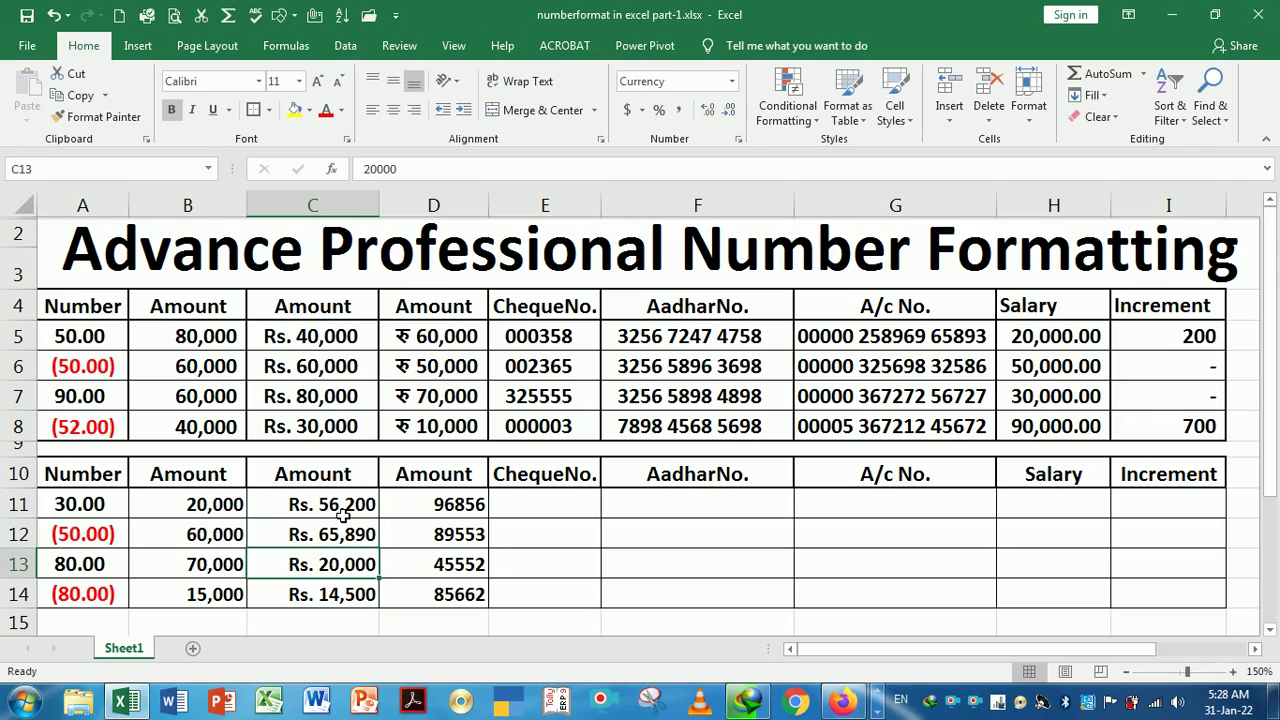
key(Down)
key(Up)
key(Up)
key(Up)
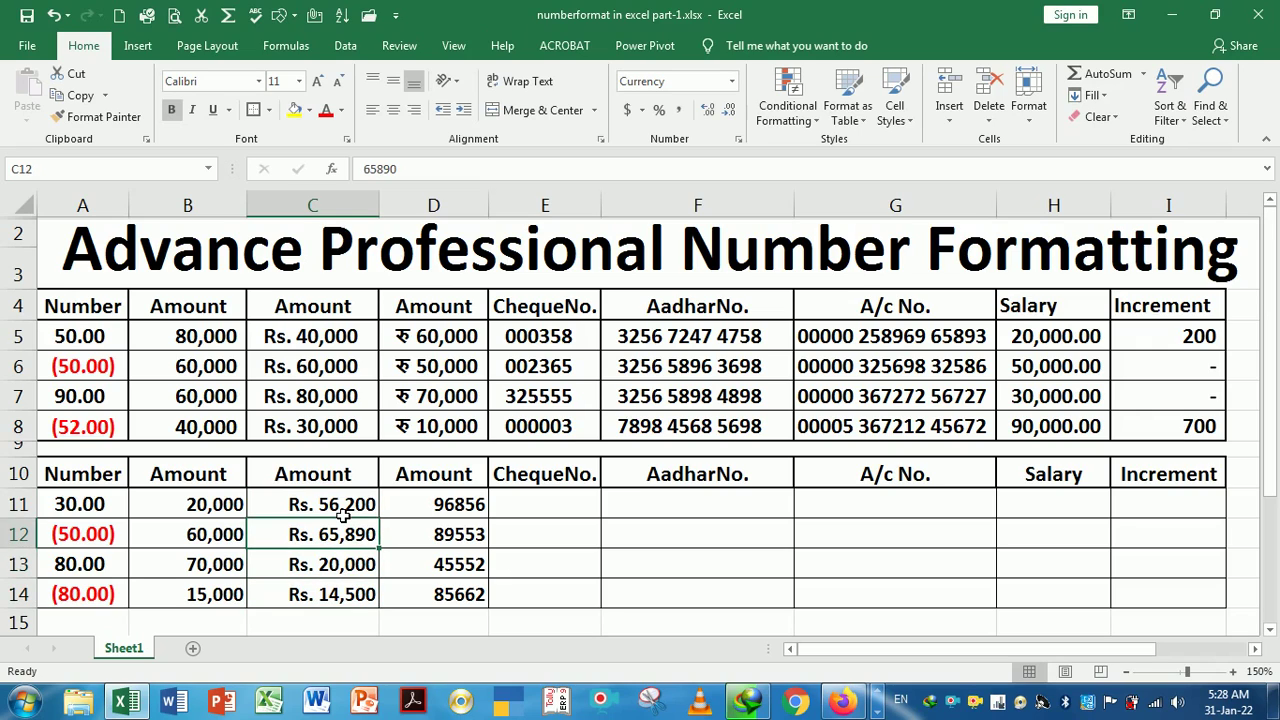
Set the number format of the amounts in D11:D14 to Currency with 0 decimal places.
key(Right)
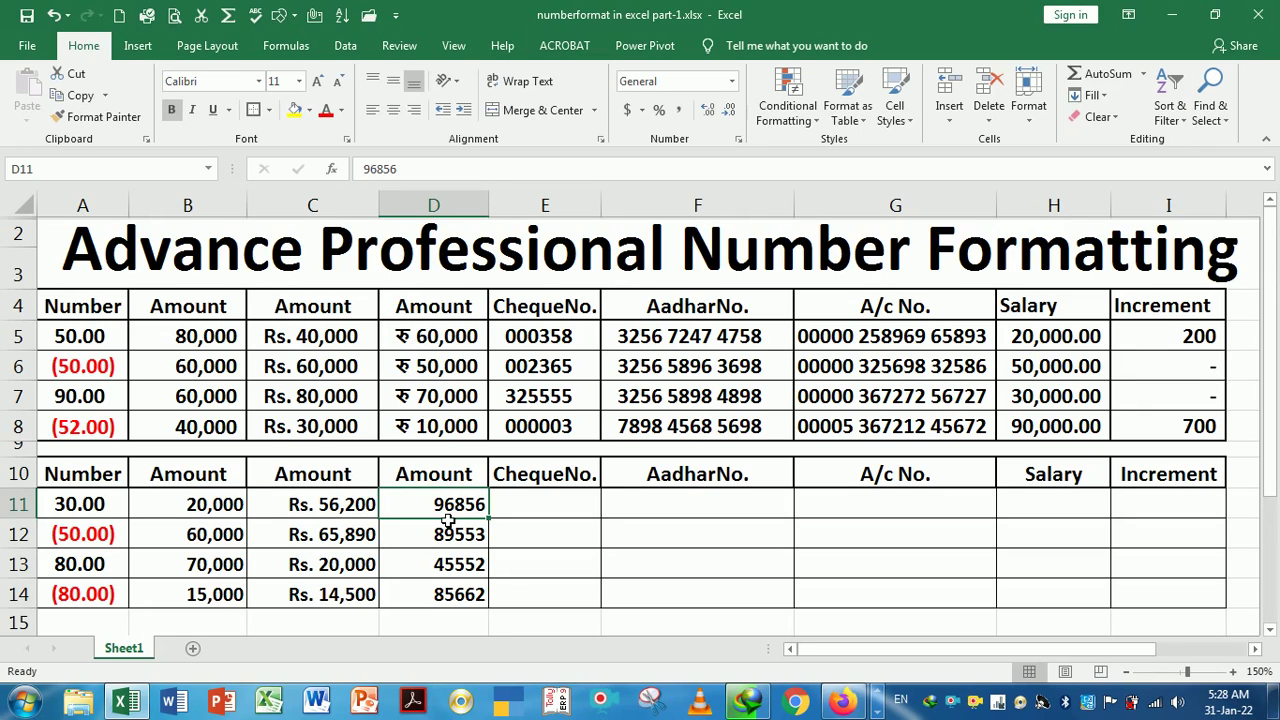
drag(434, 506, 441, 590)
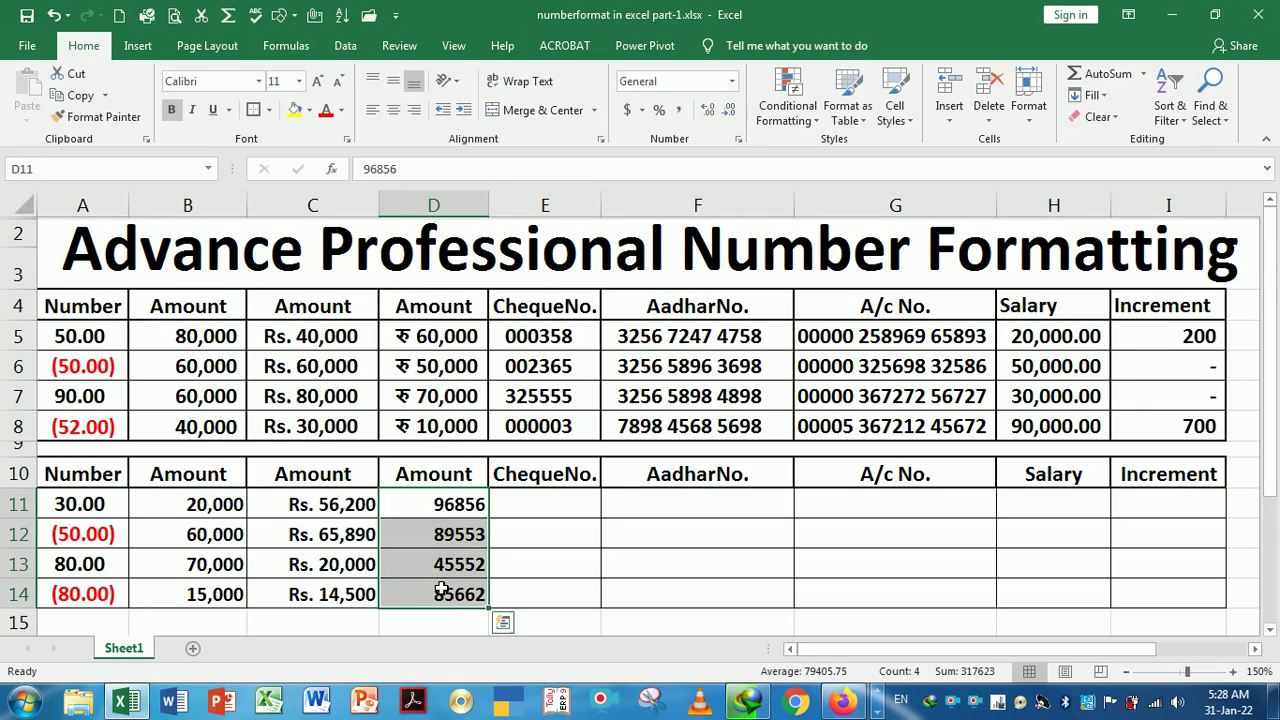
key(ctrl+1)
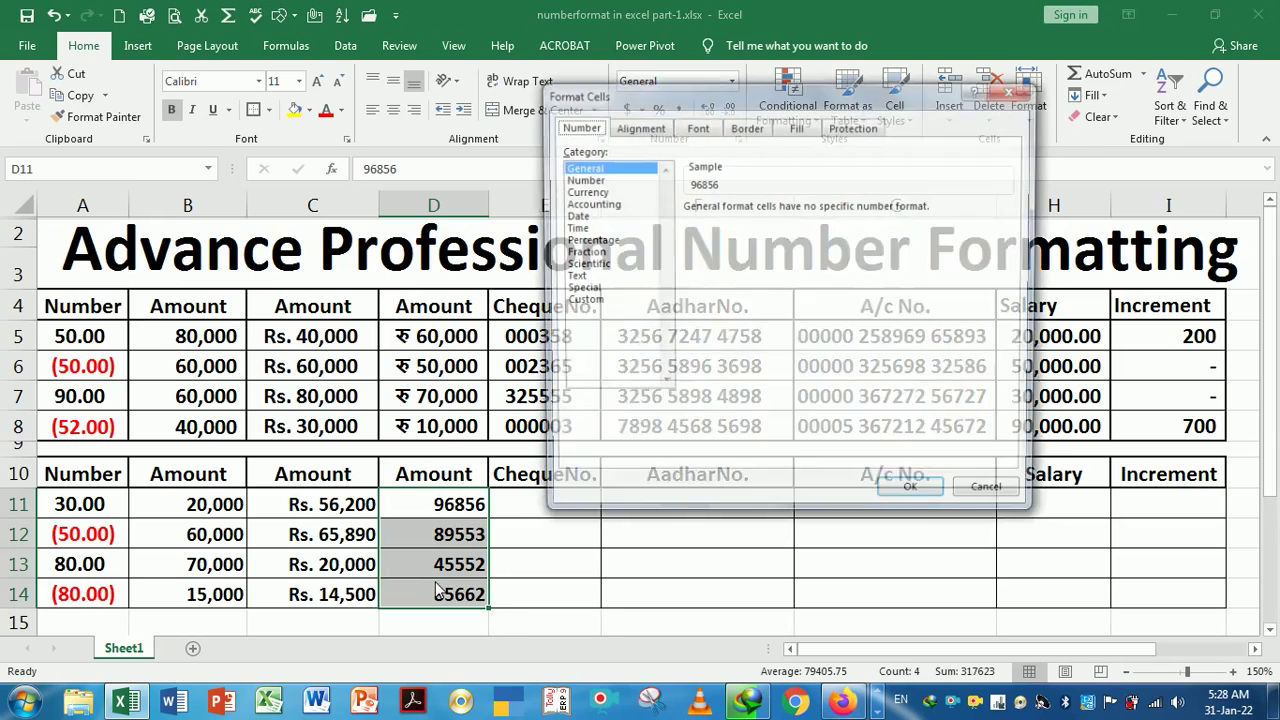
click(588, 191)
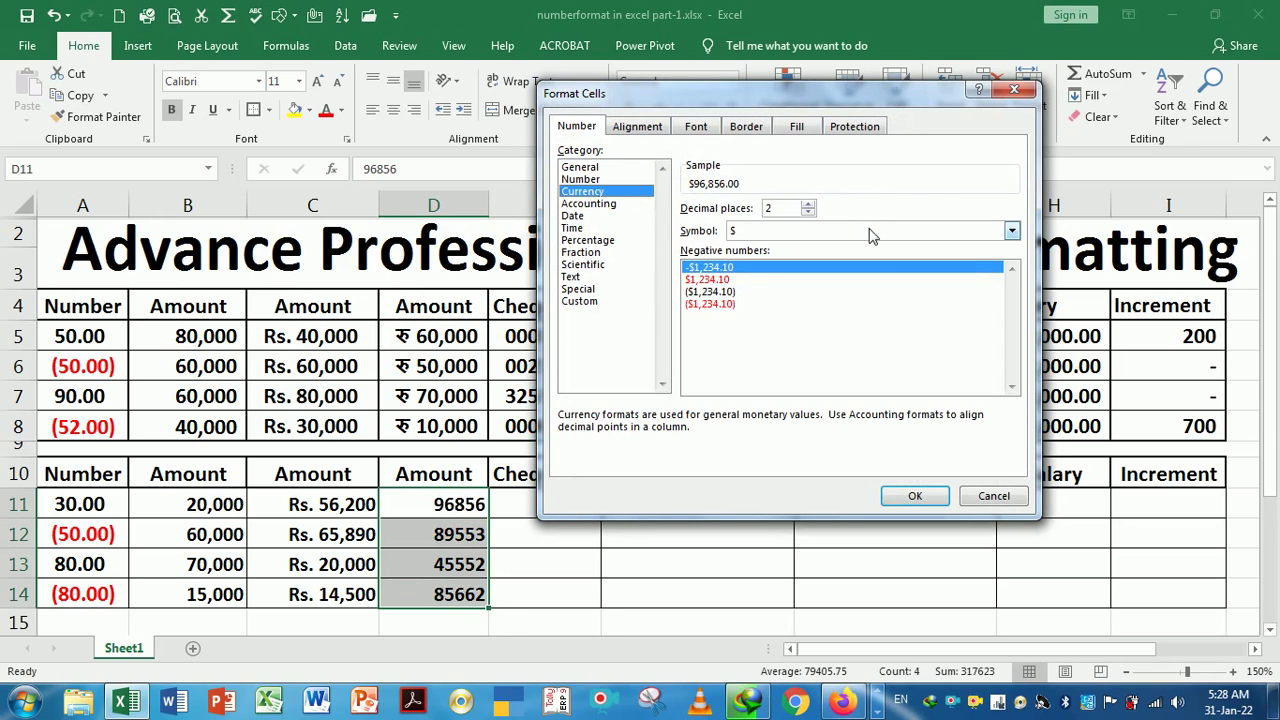
click(808, 212)
click(808, 212)
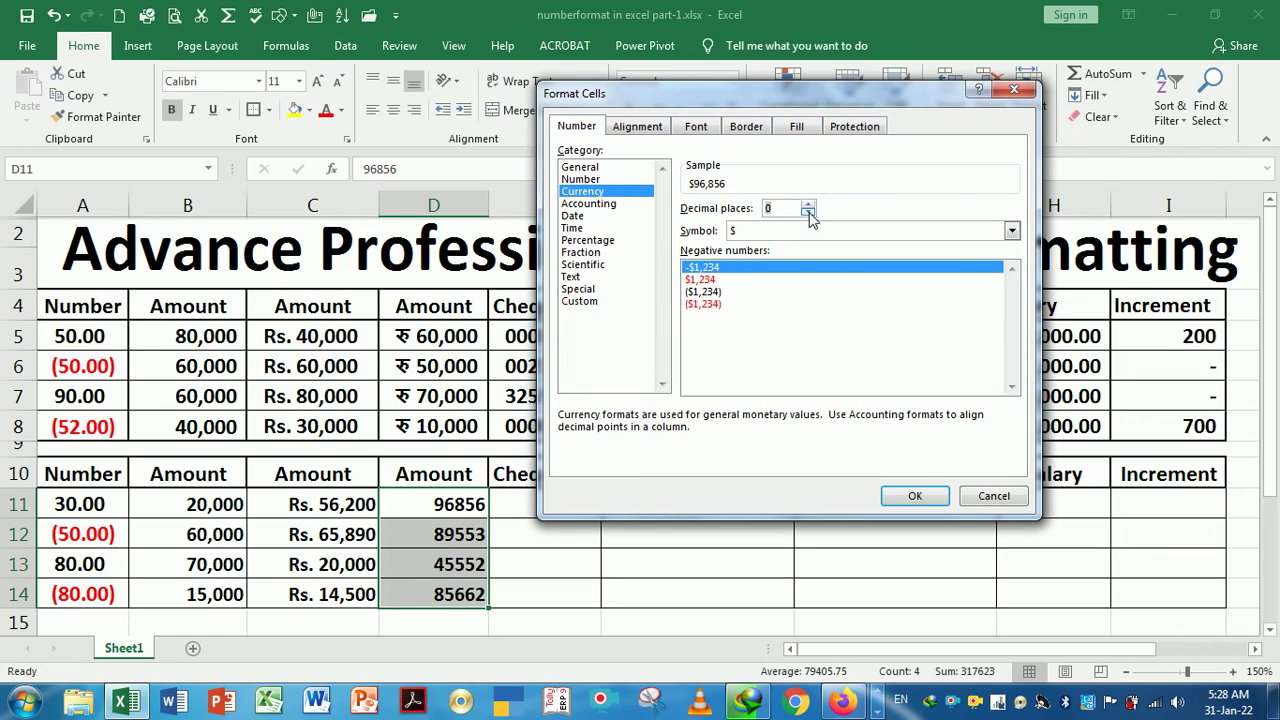
Choose the Hindi rupee symbol (रु Hindi) for the currency format and apply it to D11:D14.
click(1012, 232)
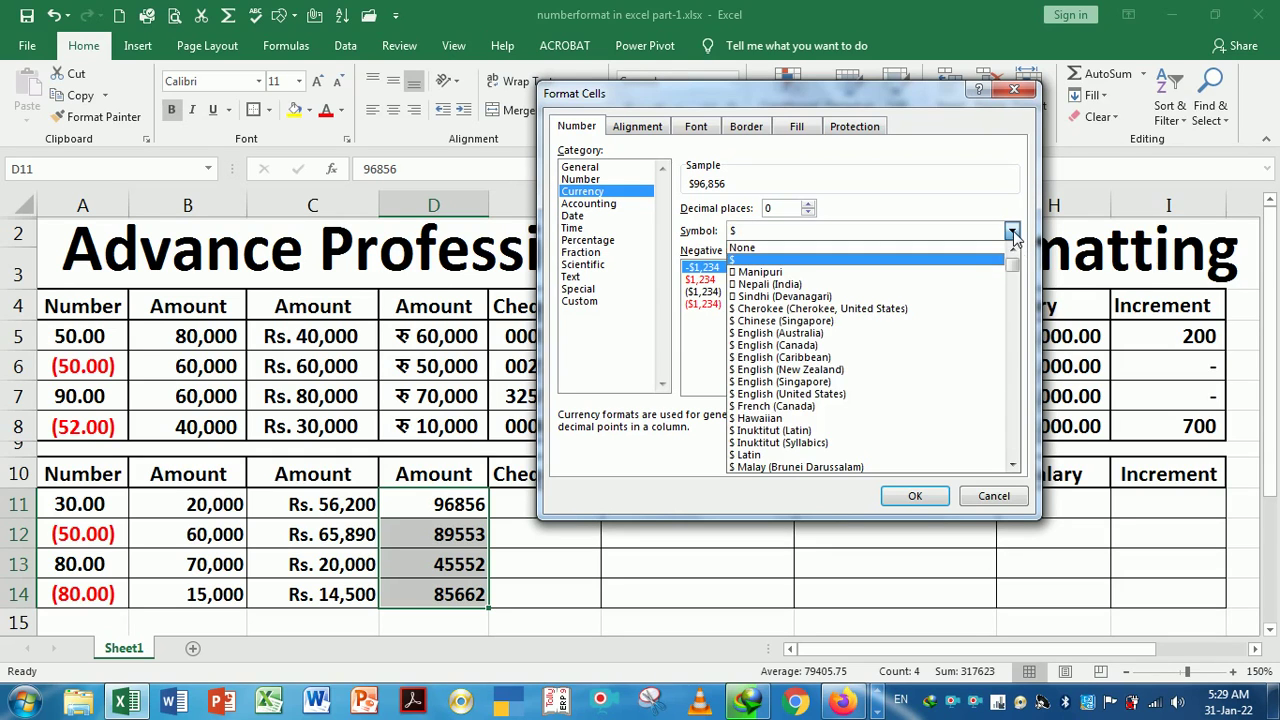
drag(1013, 256, 1015, 355)
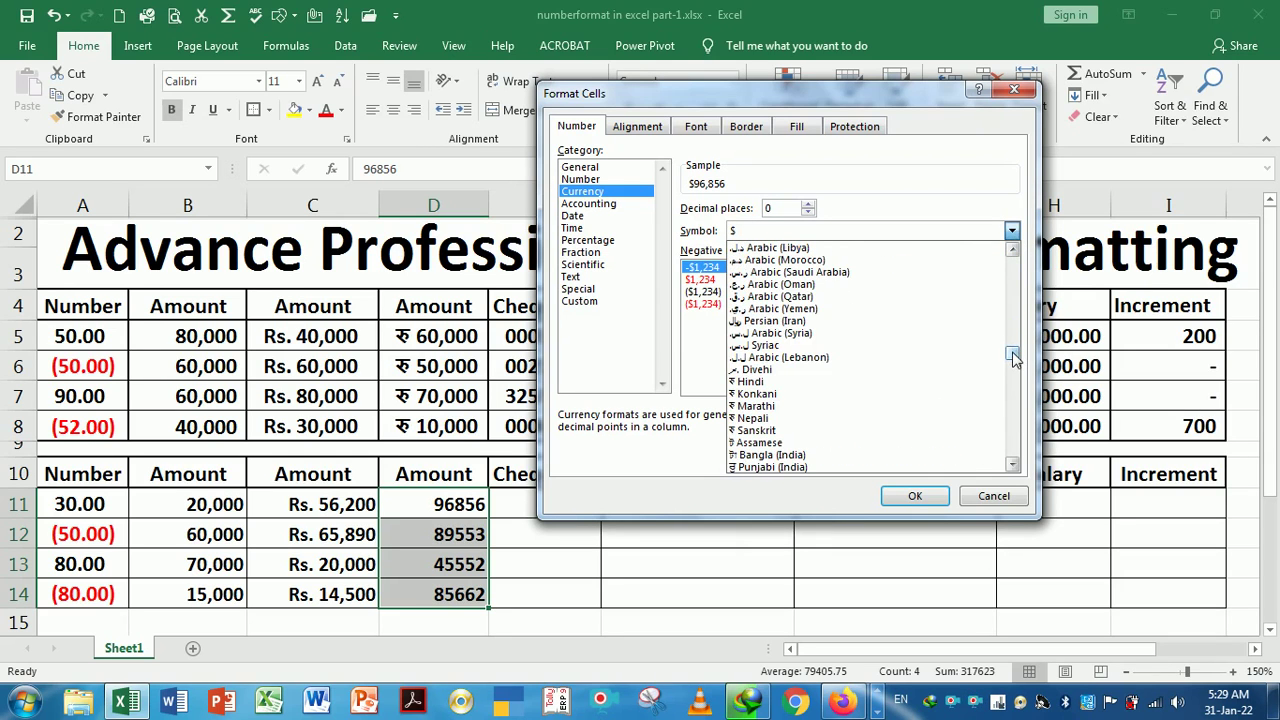
click(800, 383)
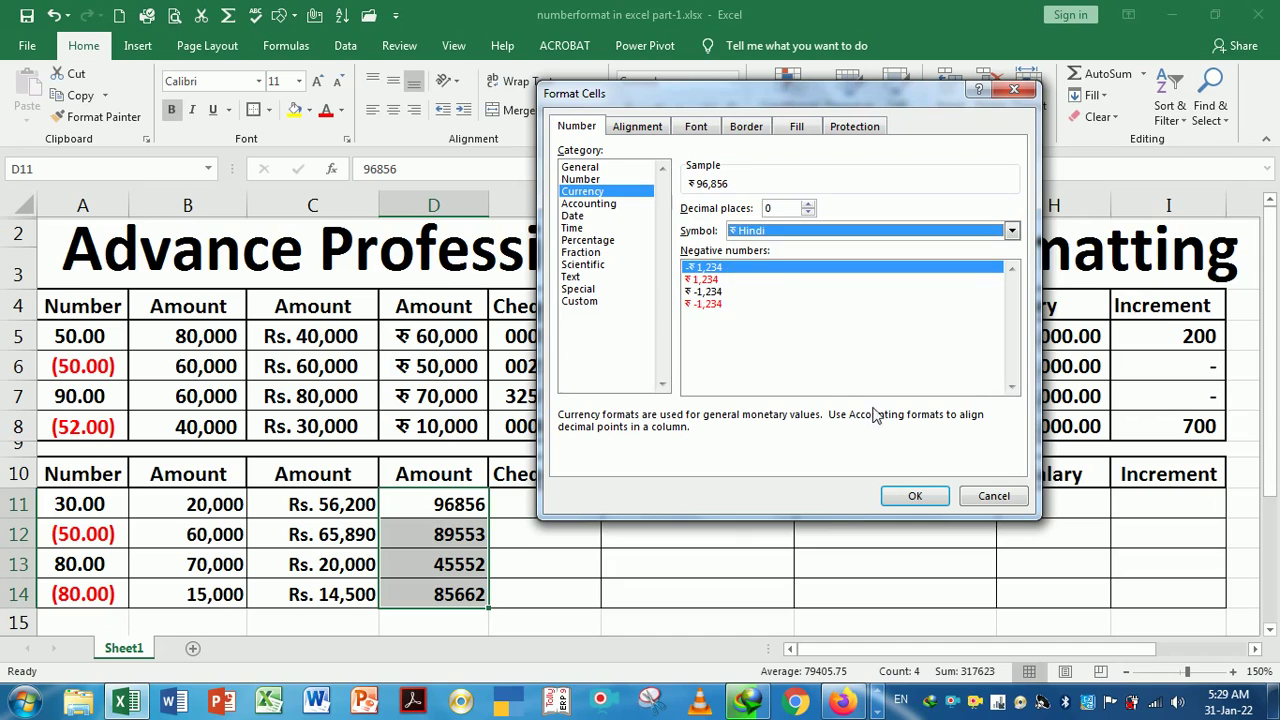
click(913, 498)
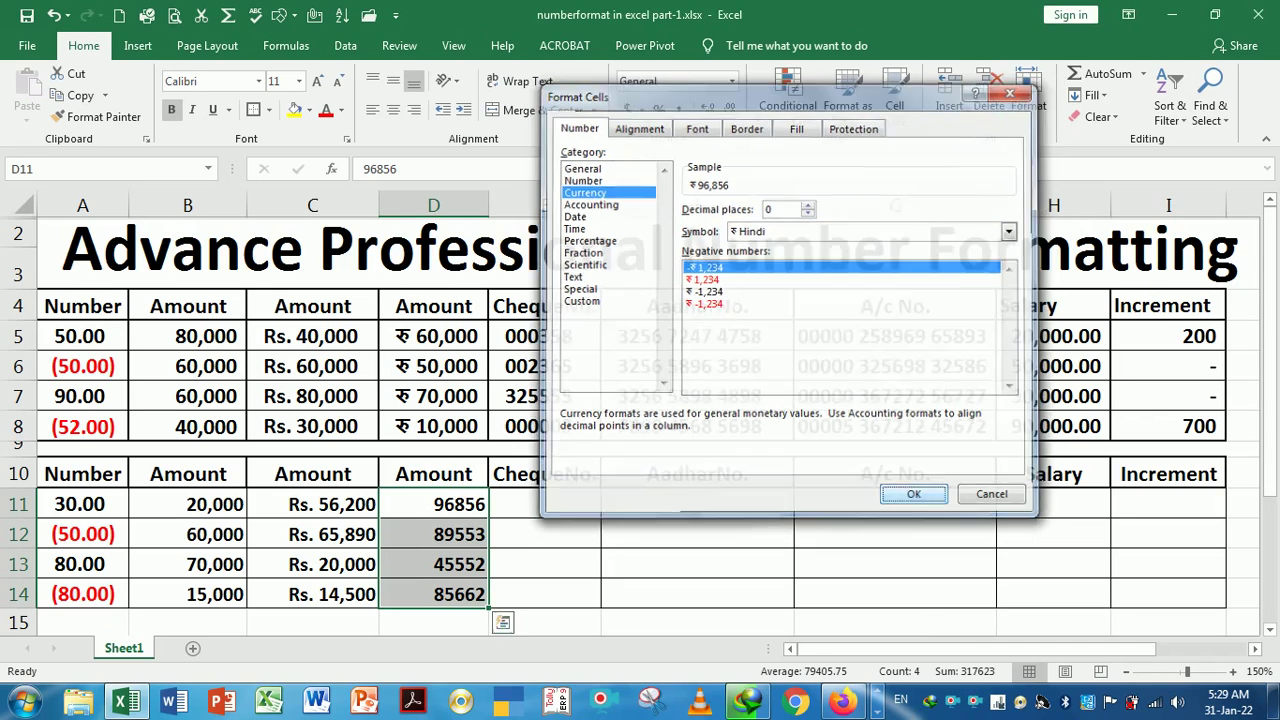
Compare the formatted amounts in B11, C11 and D11 with their underlying values.
click(463, 530)
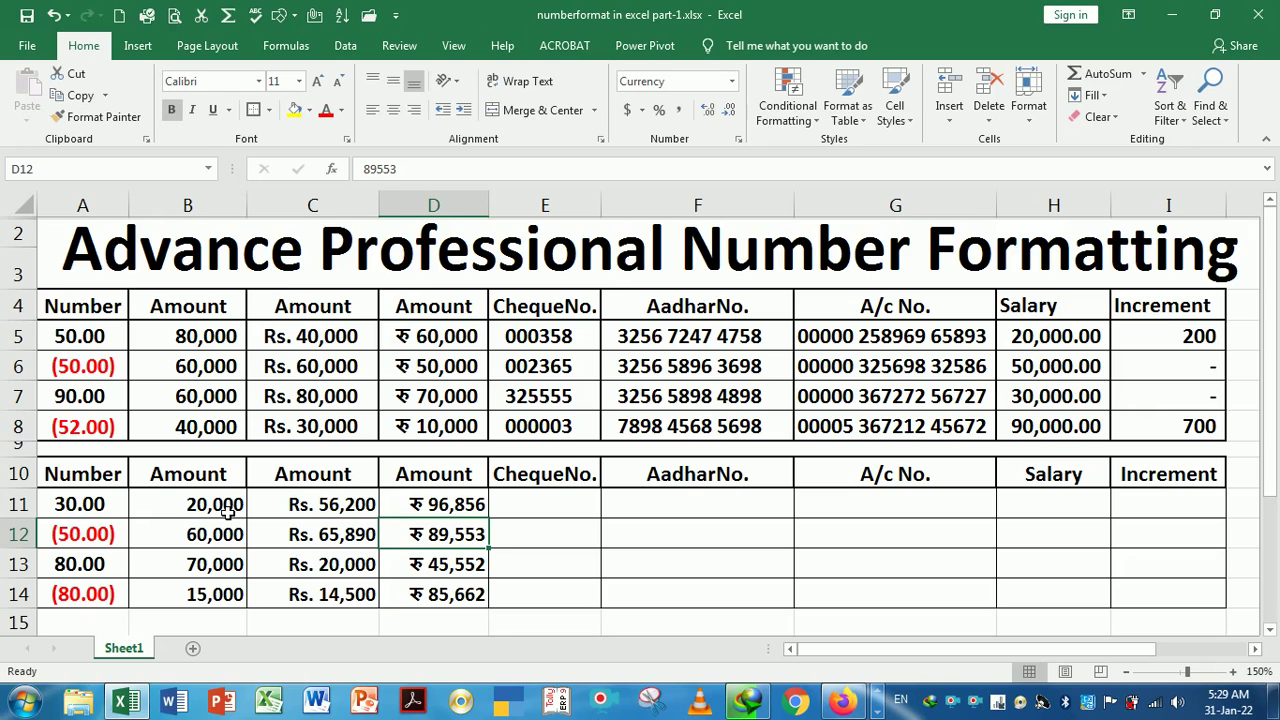
click(229, 509)
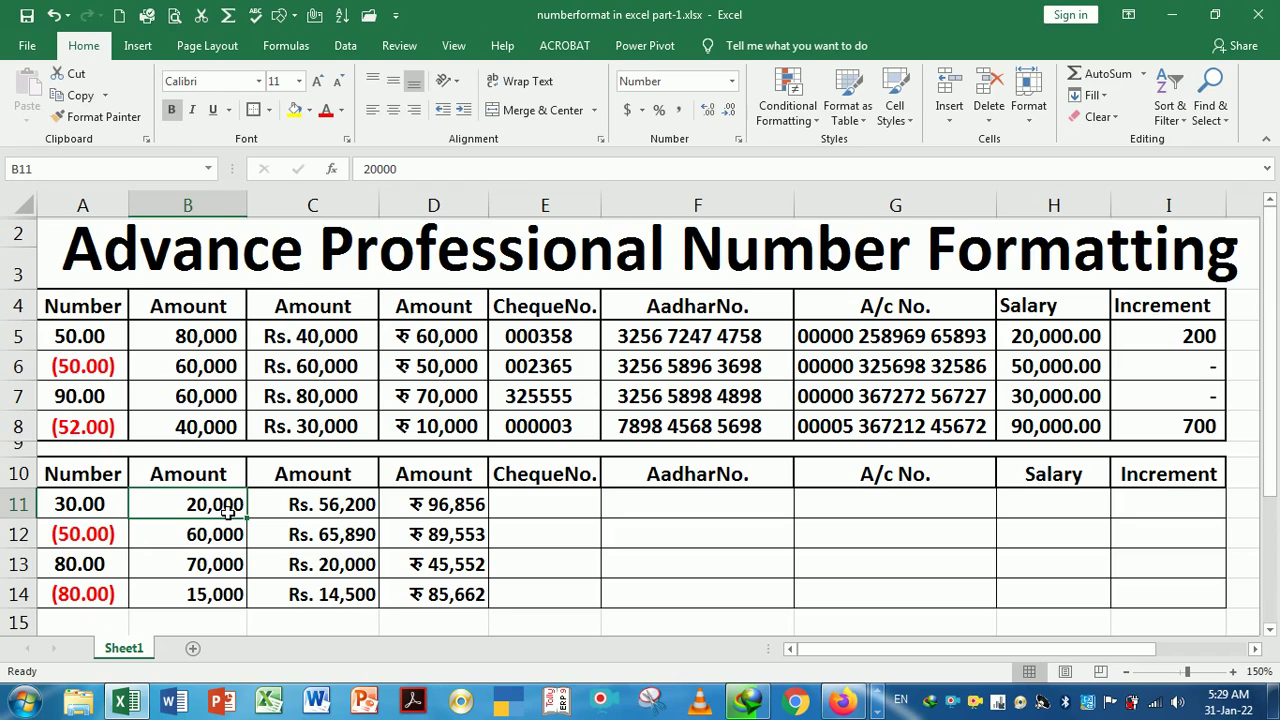
key(Right)
key(Right)
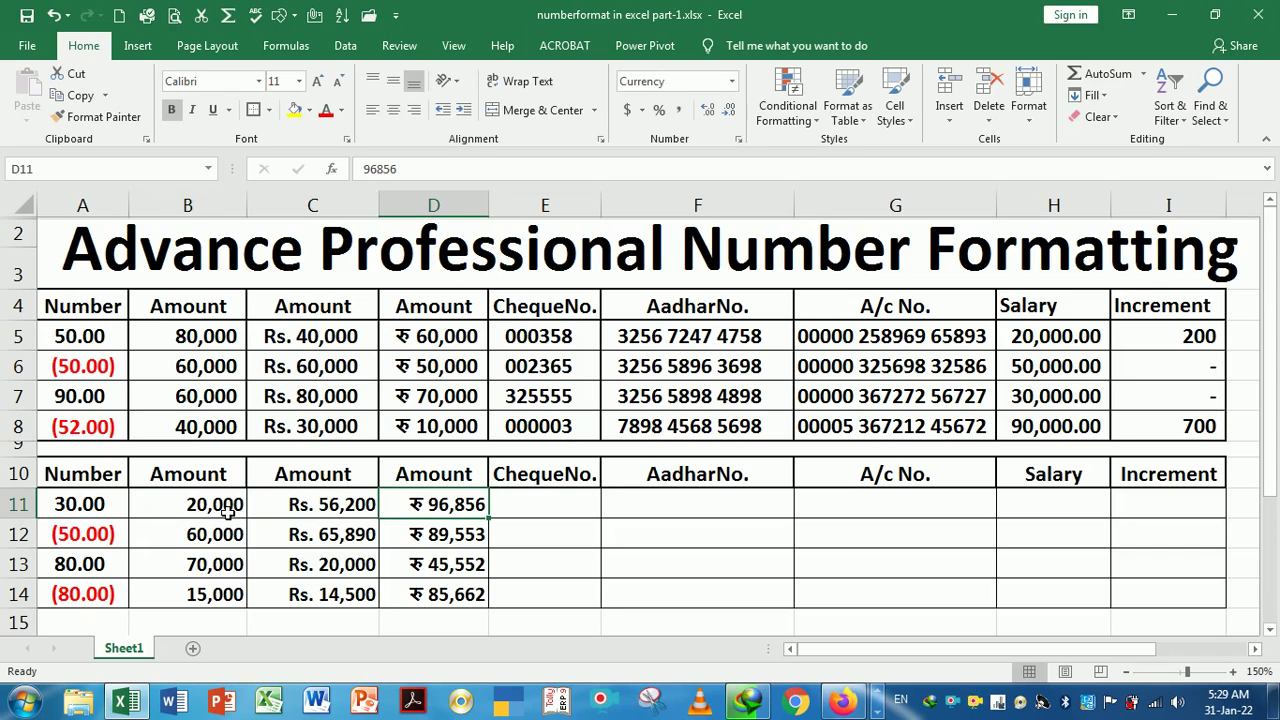
Try entering 000005 as the cheque number in E11, and clear the cell.
key(Right)
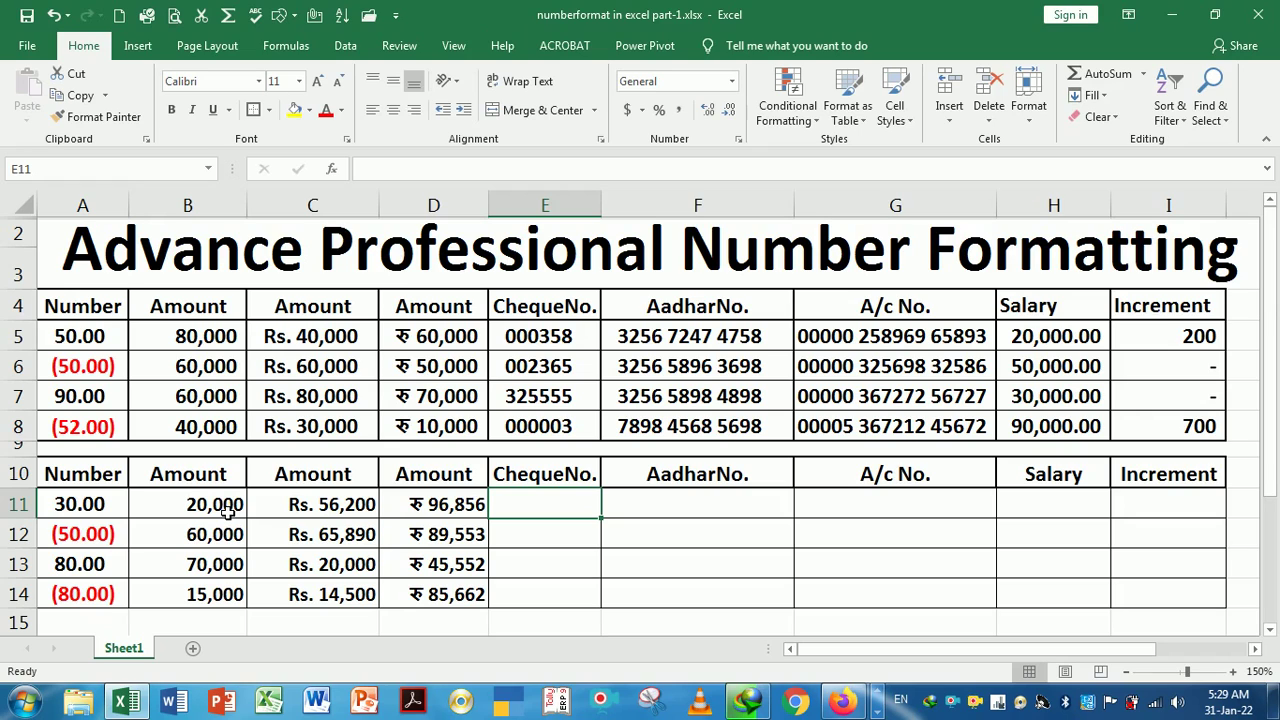
text(00000)
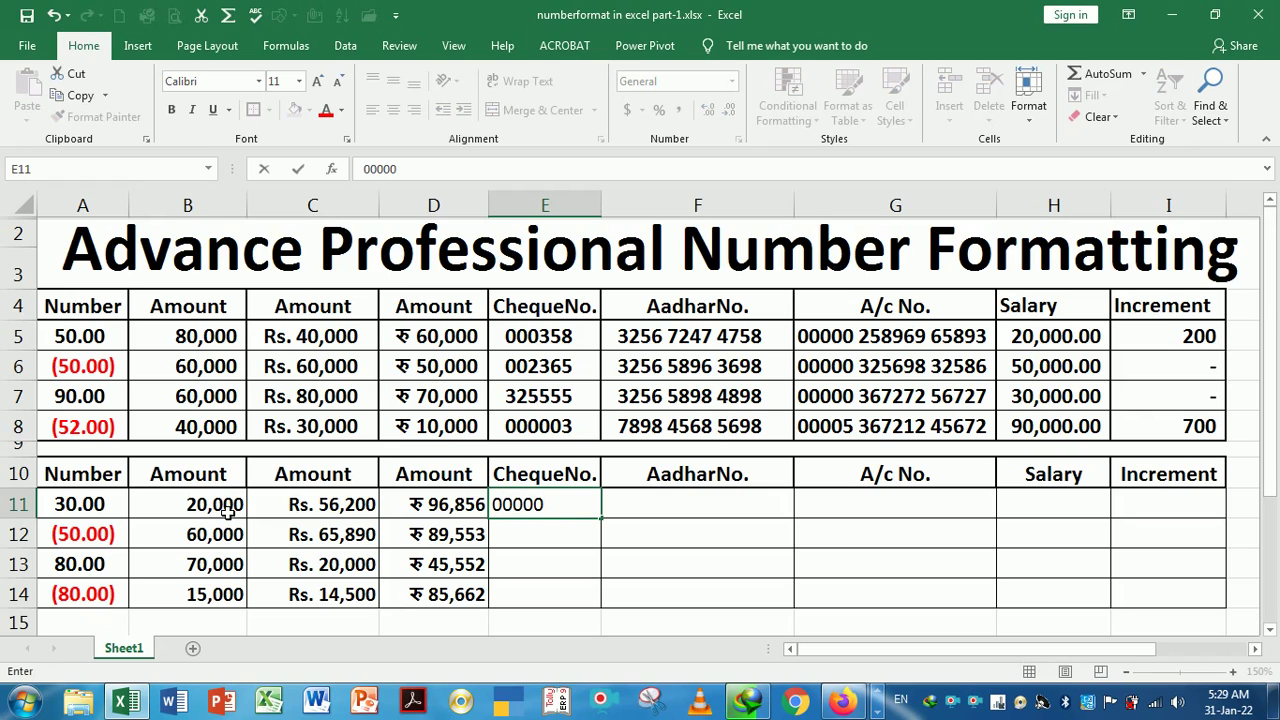
text(5)
key(Return)
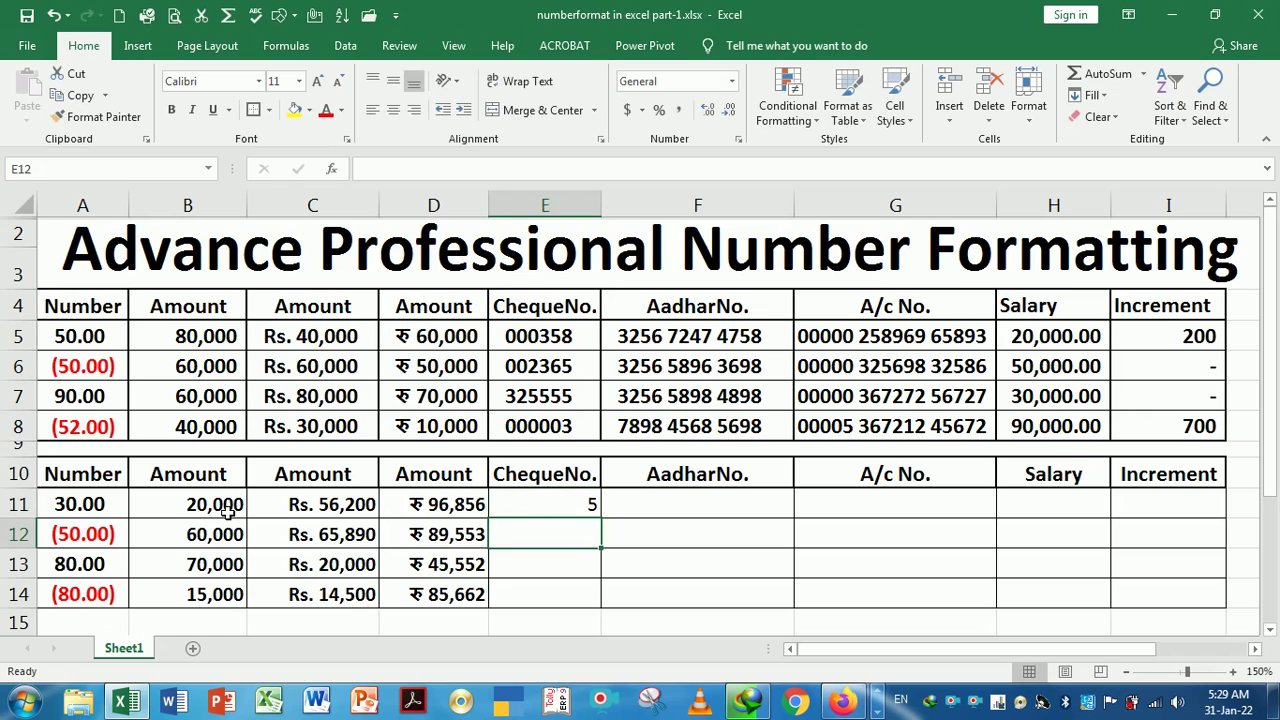
key(Up)
key(Delete)
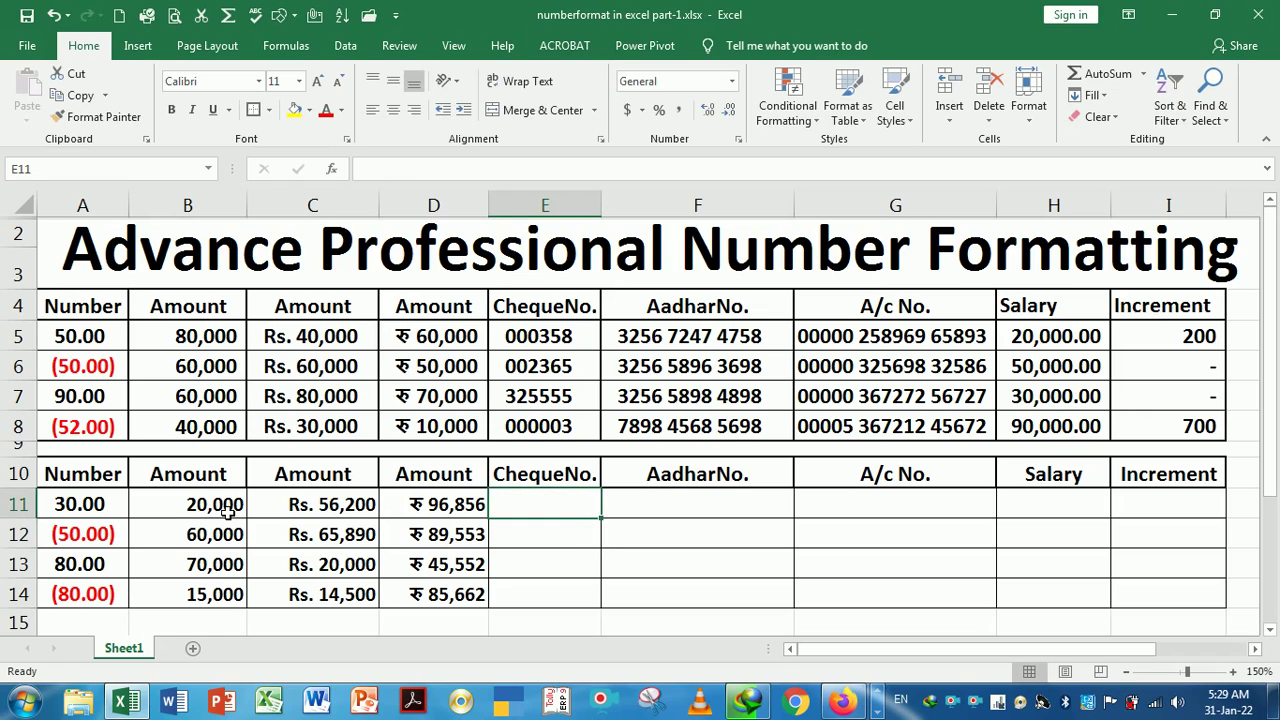
Enter 000005 in E11, the first ChequeNo. cell of the lower table.
text(000)
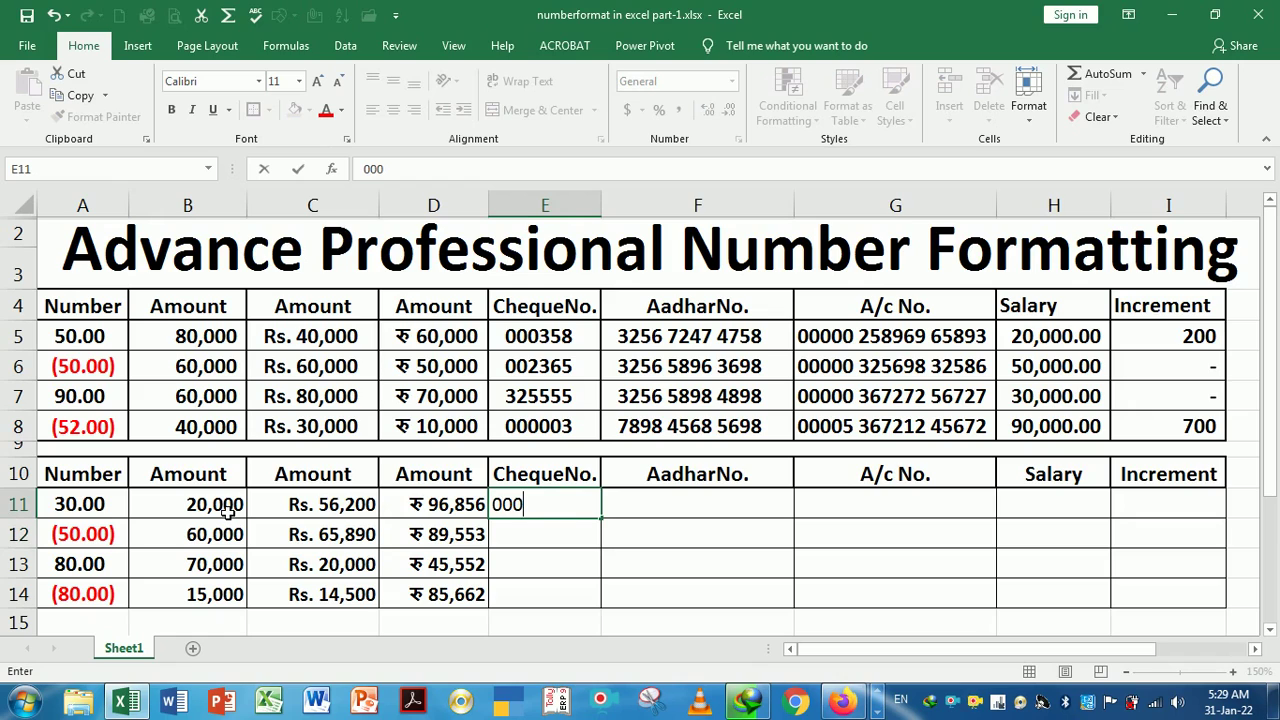
text(005)
key(Return)
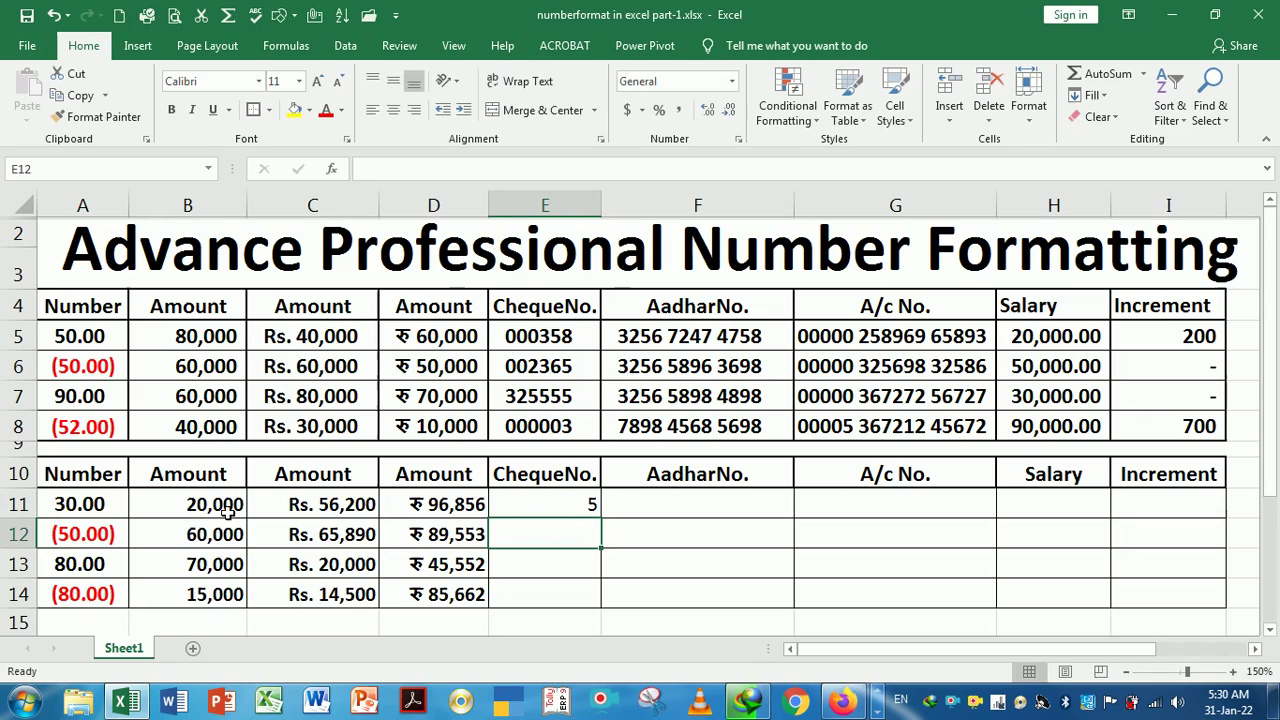
Apply the Text number format to the ChequeNo. cells E11:E14 of the lower table.
key(Up)
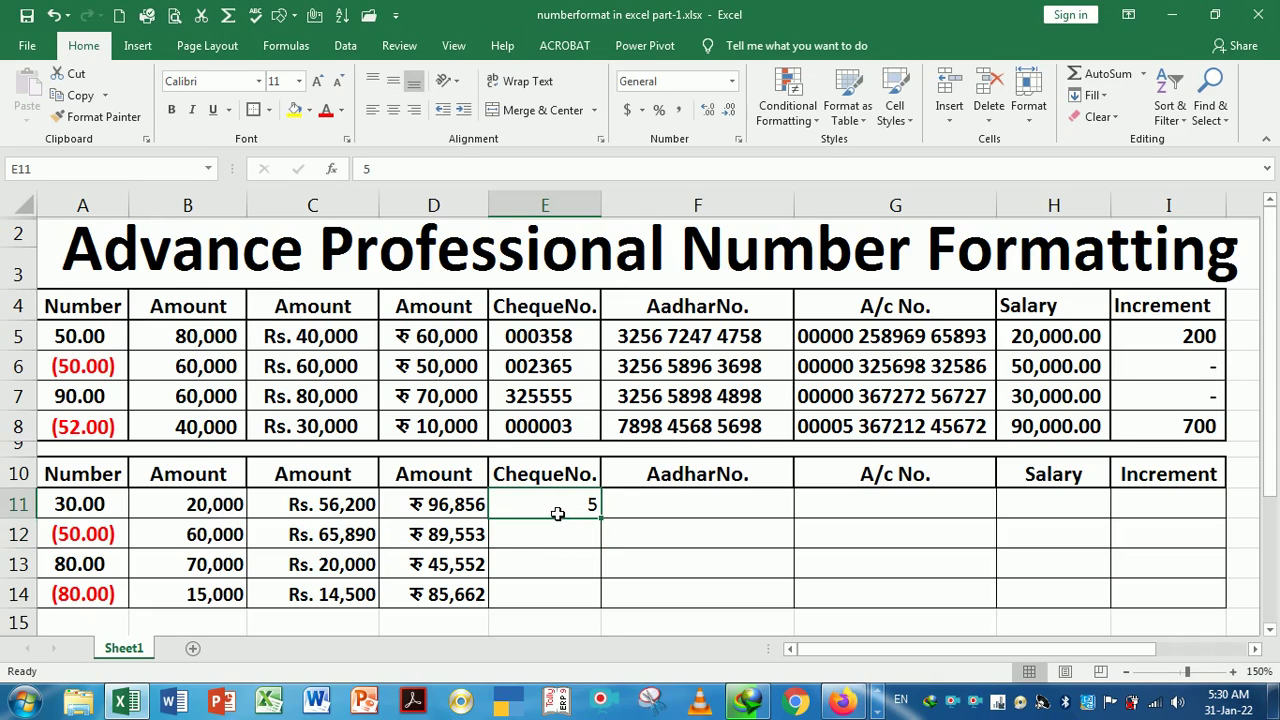
drag(560, 511, 560, 595)
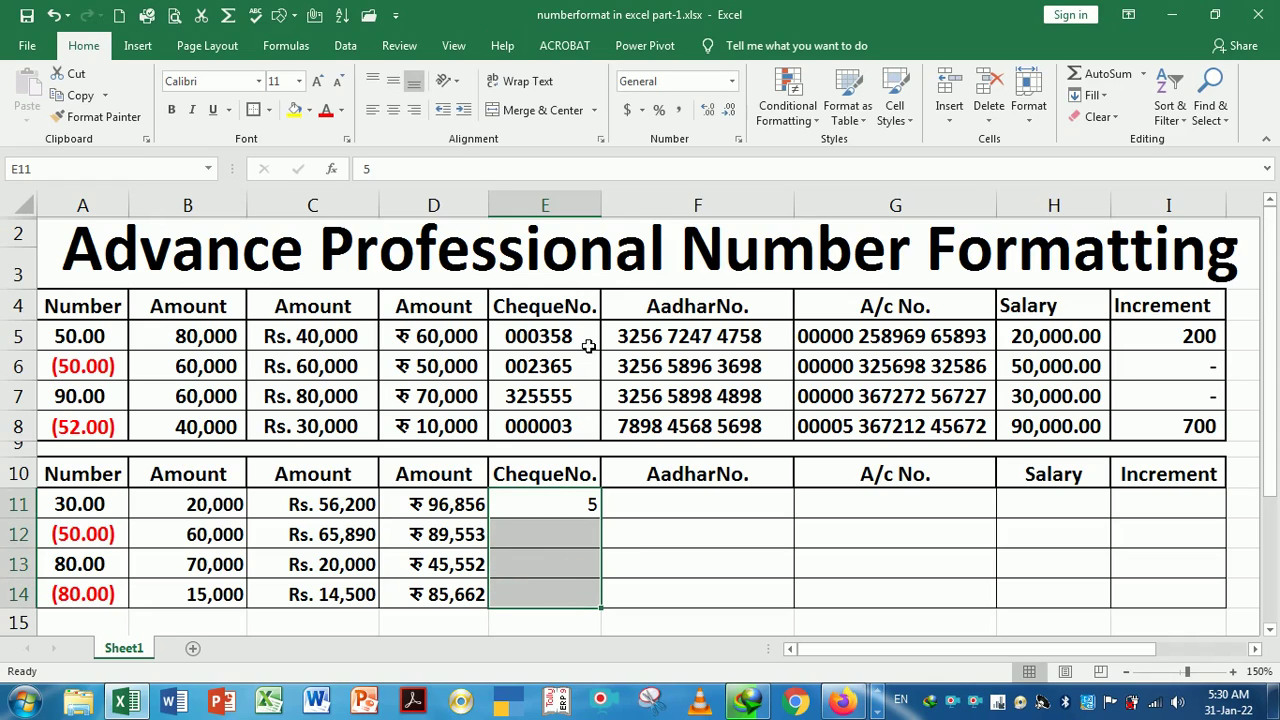
click(601, 142)
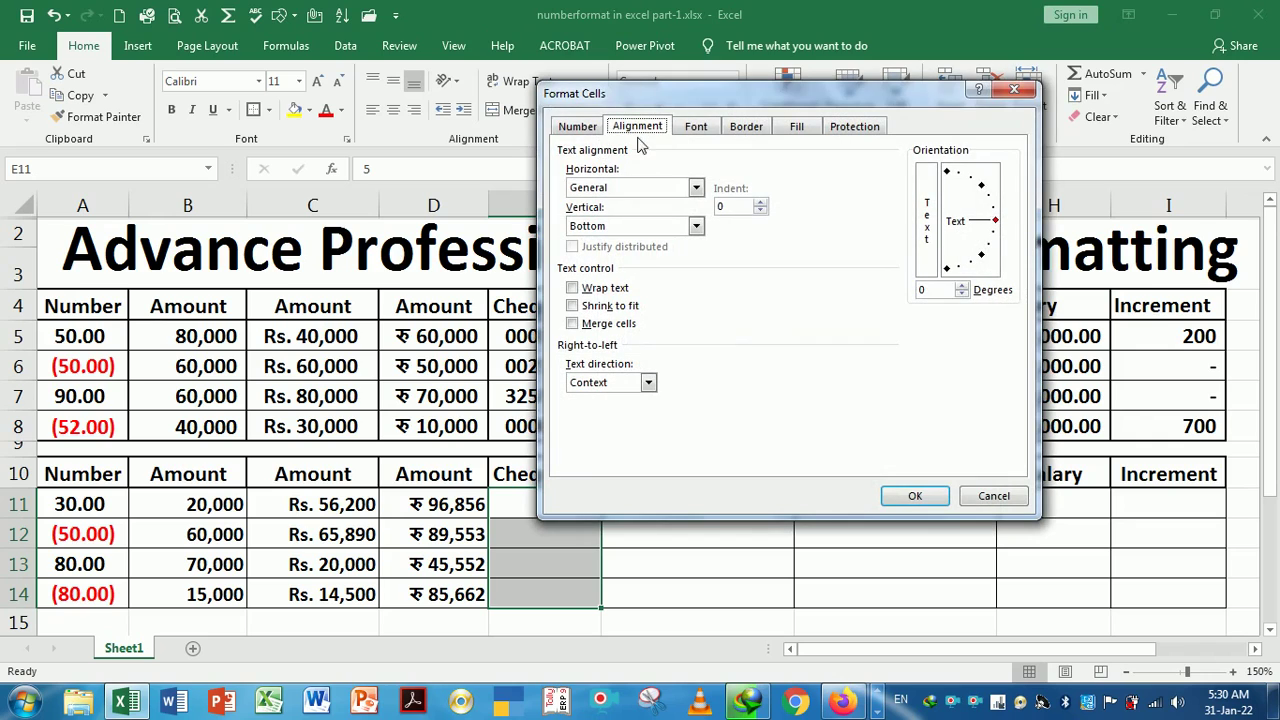
click(588, 128)
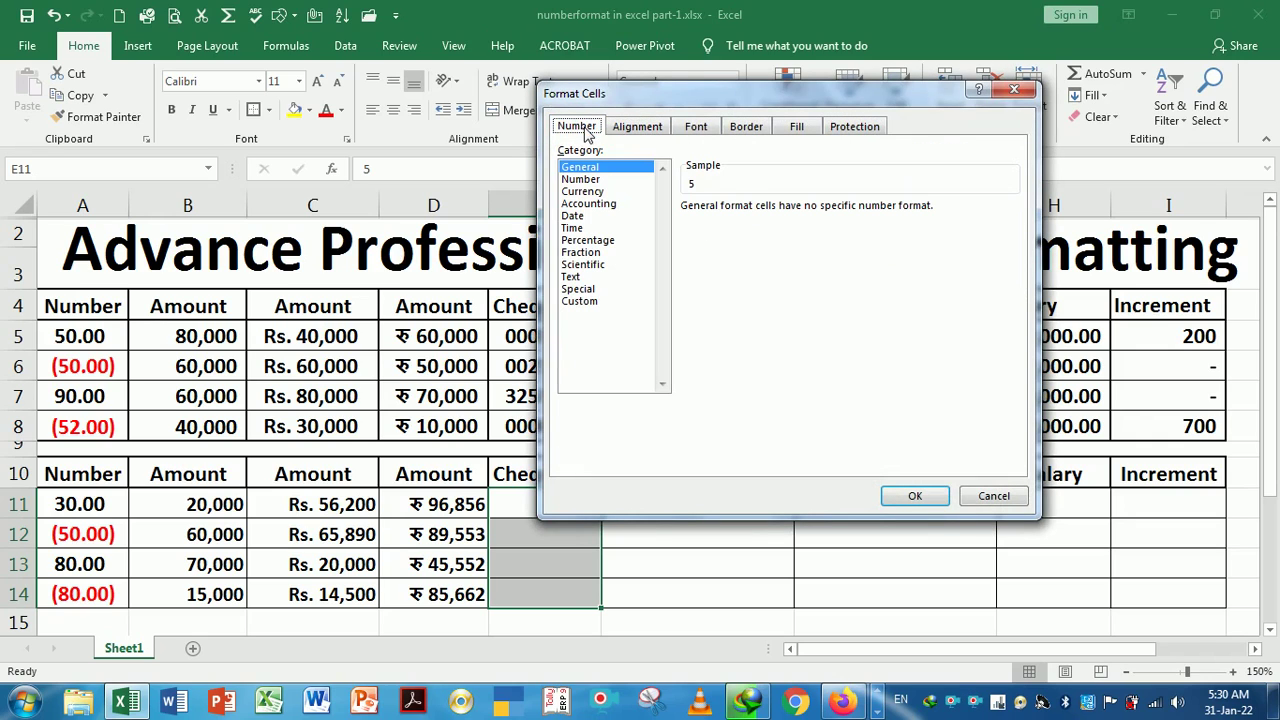
click(572, 278)
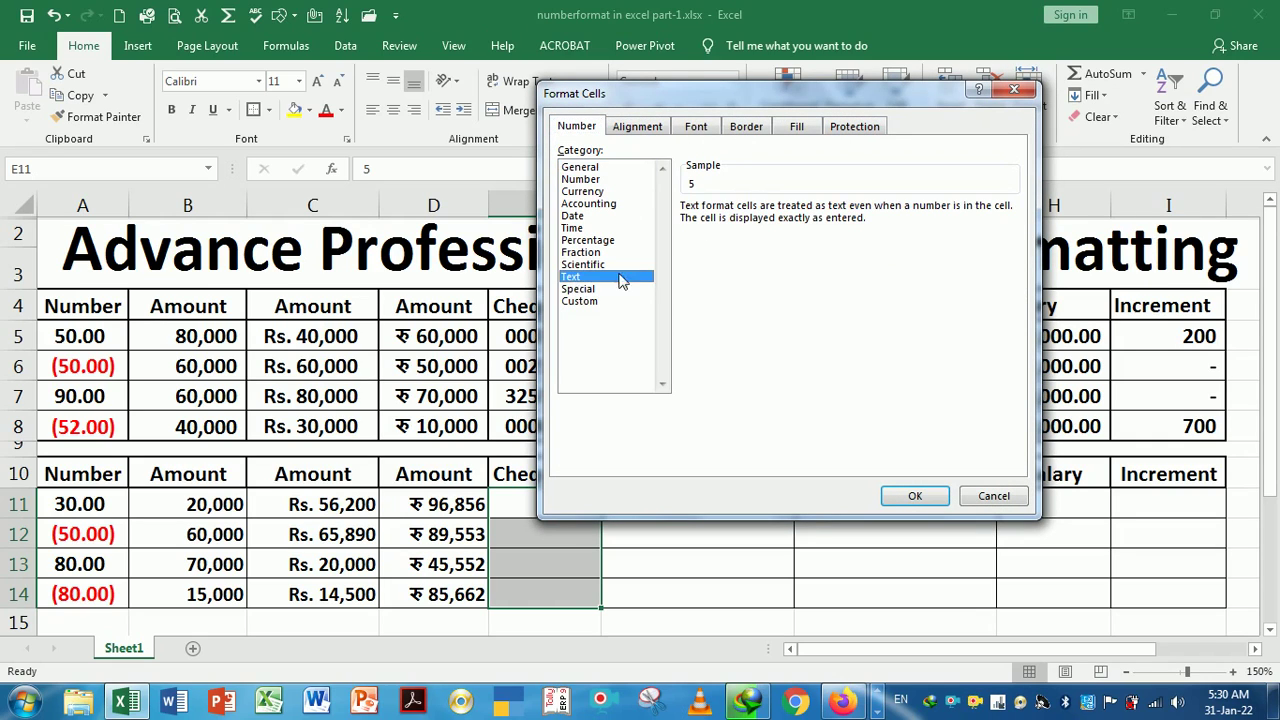
click(915, 497)
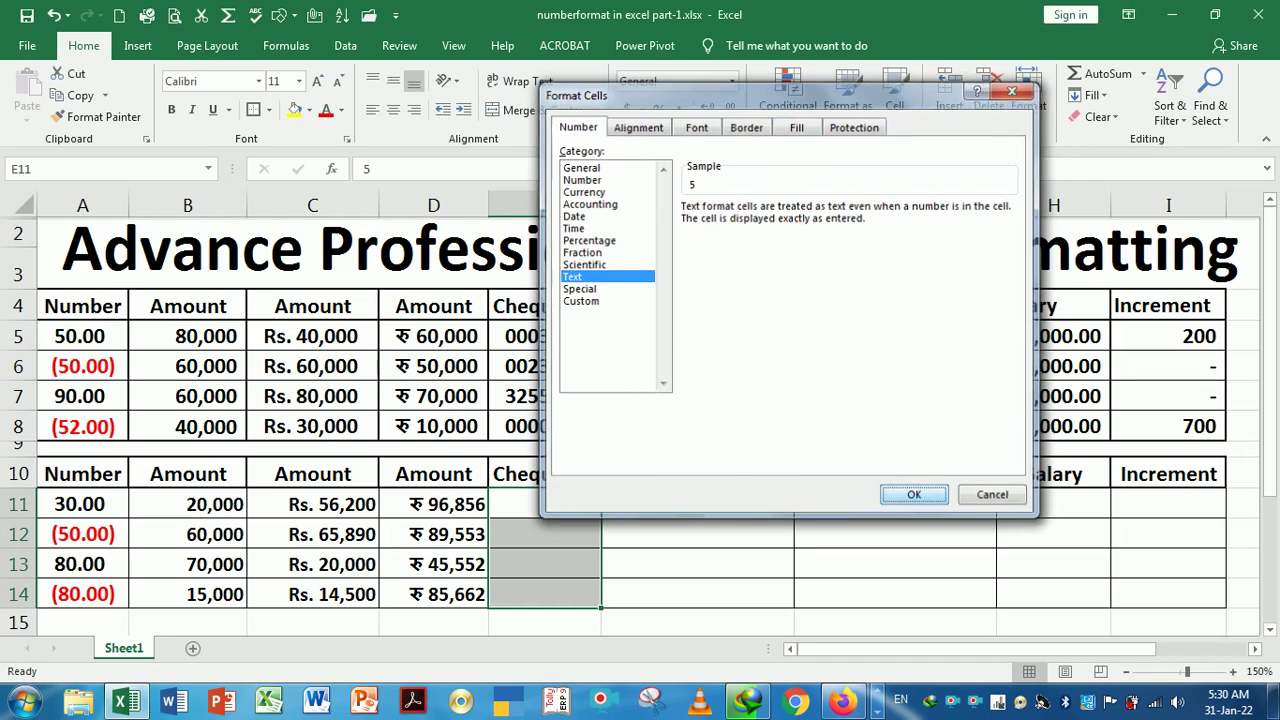
Enter the cheque numbers 000002, 000256, 023365 and 000247 in E11 to E14.
text(00)
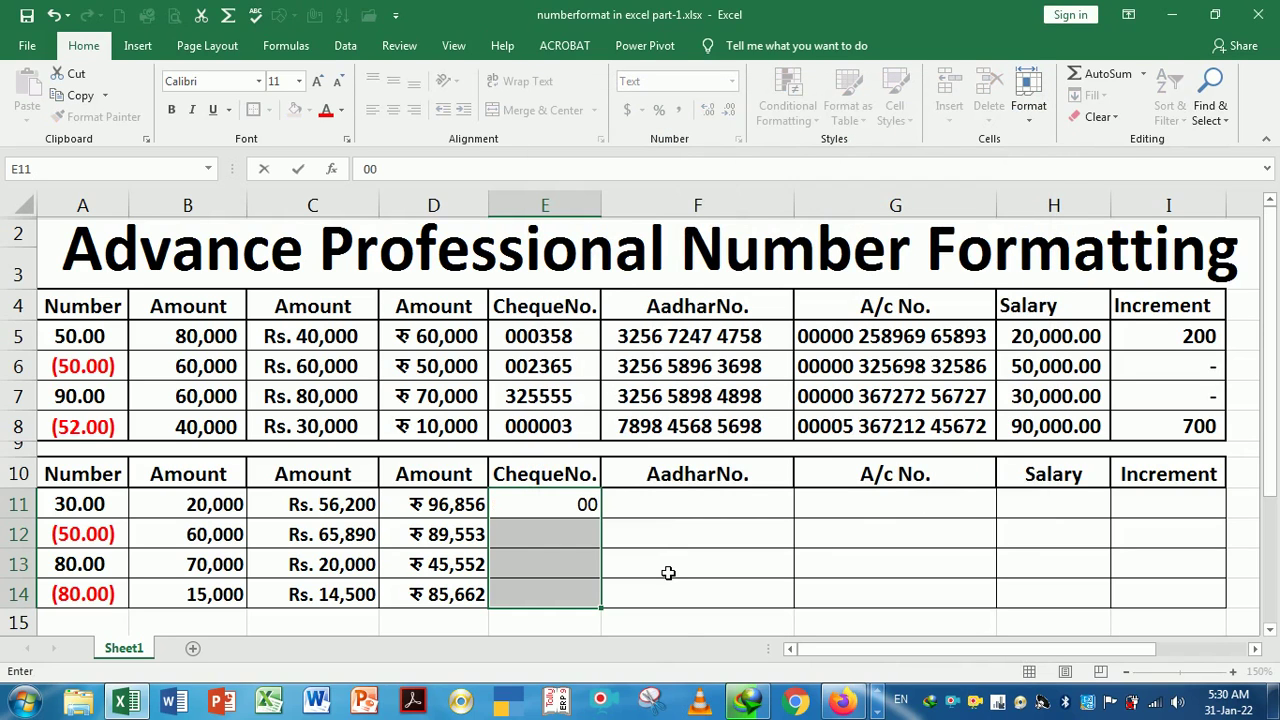
text(0002)
key(Return)
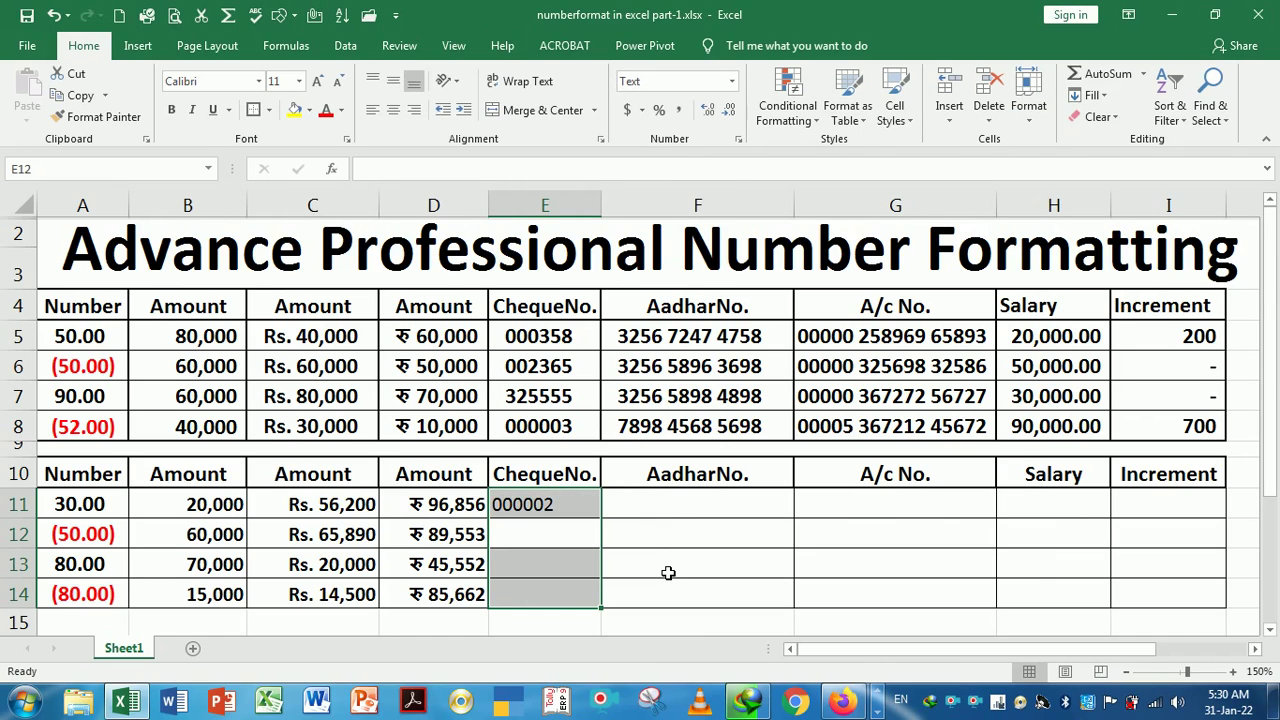
text(0)
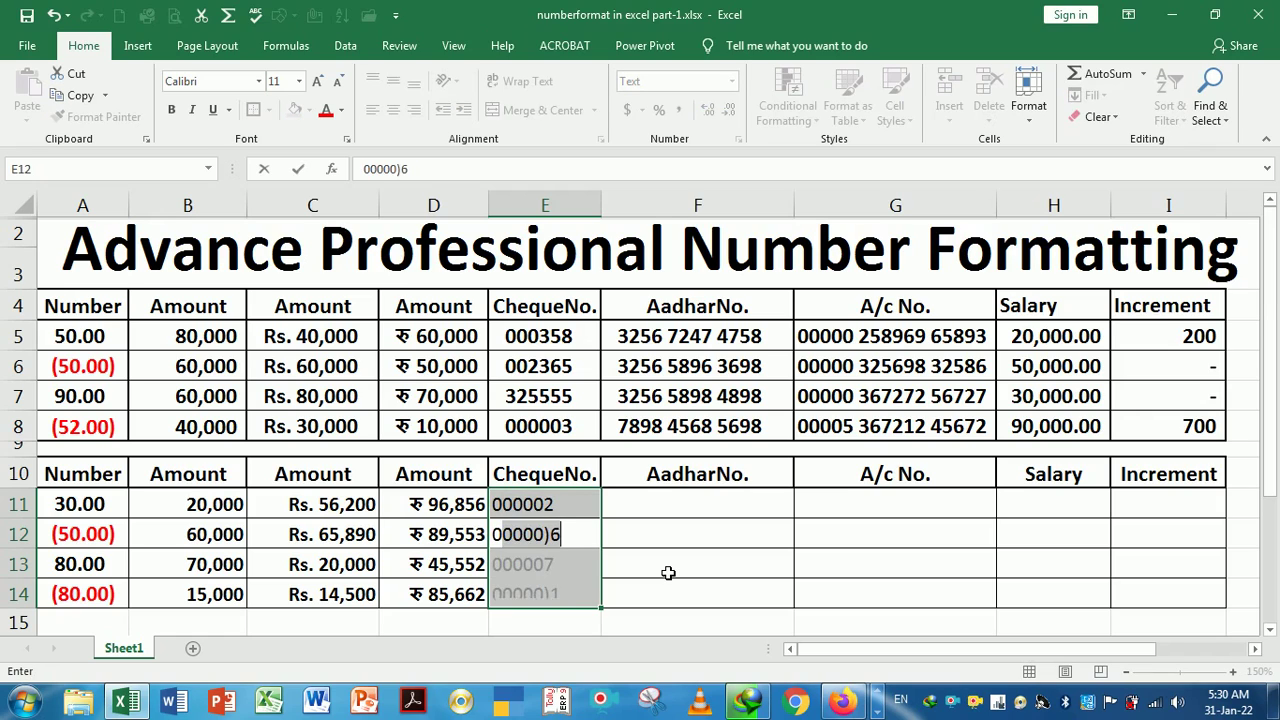
text(000256)
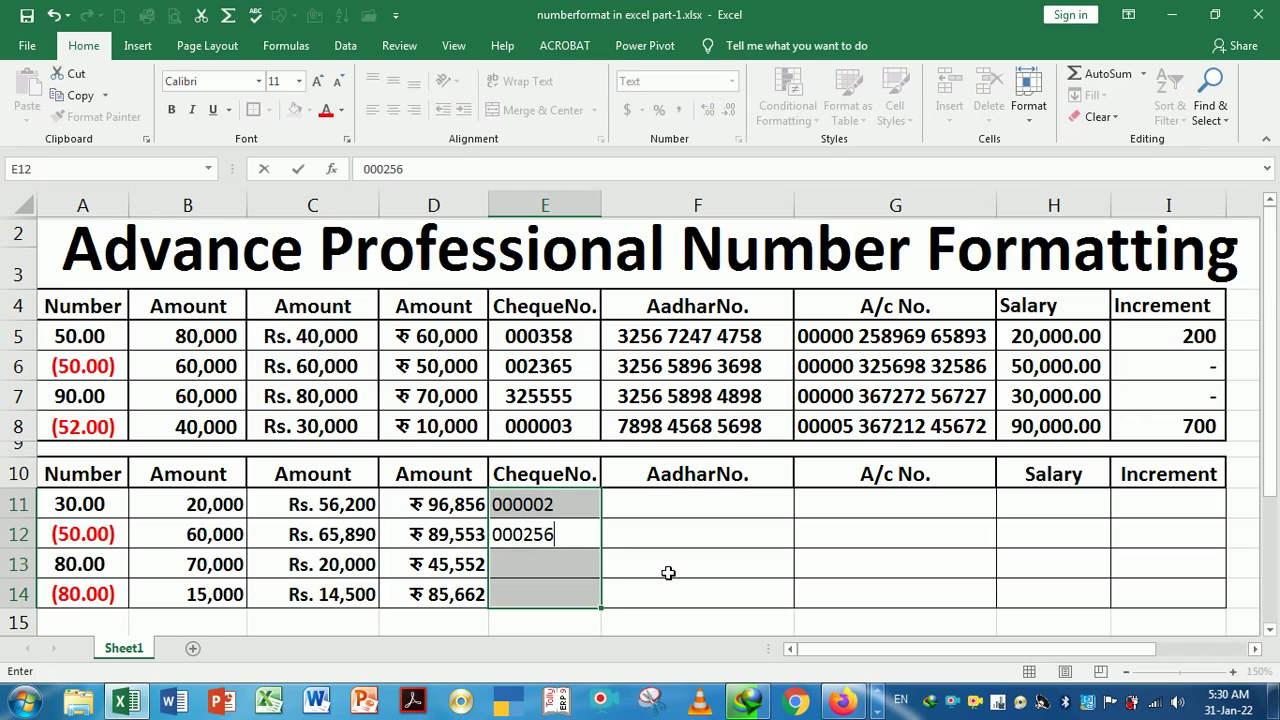
key(Return)
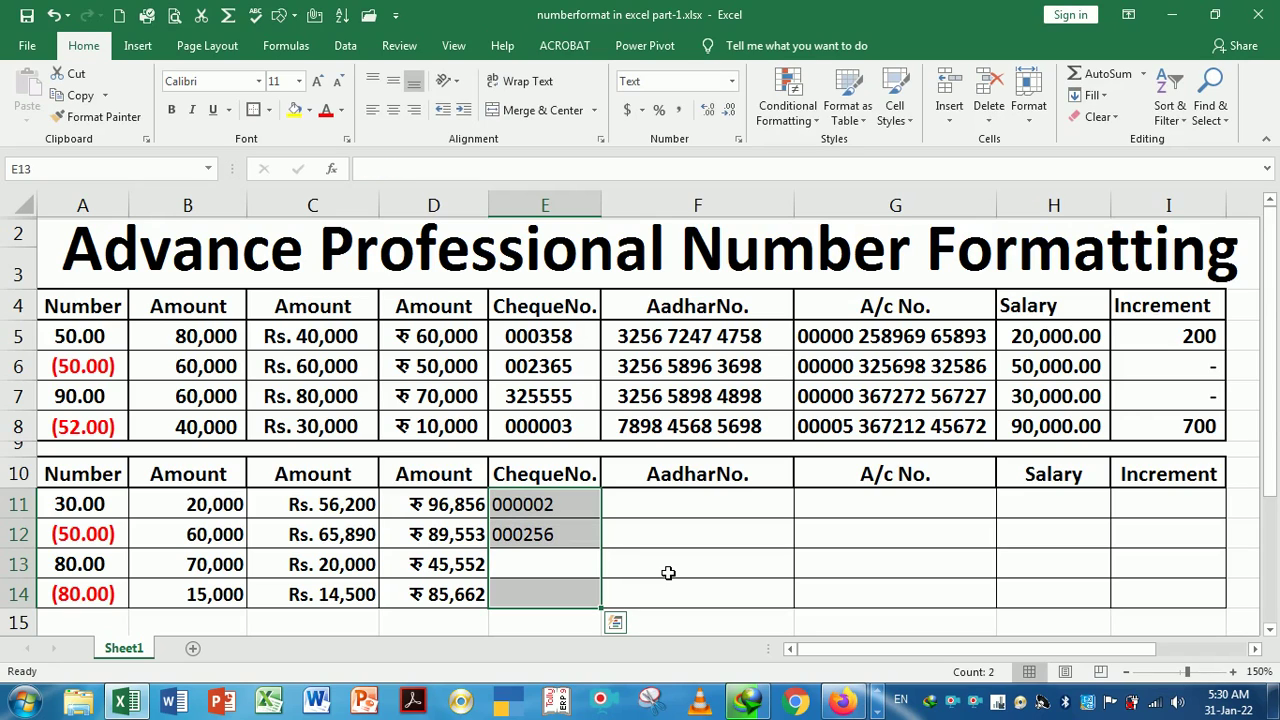
text(023365)
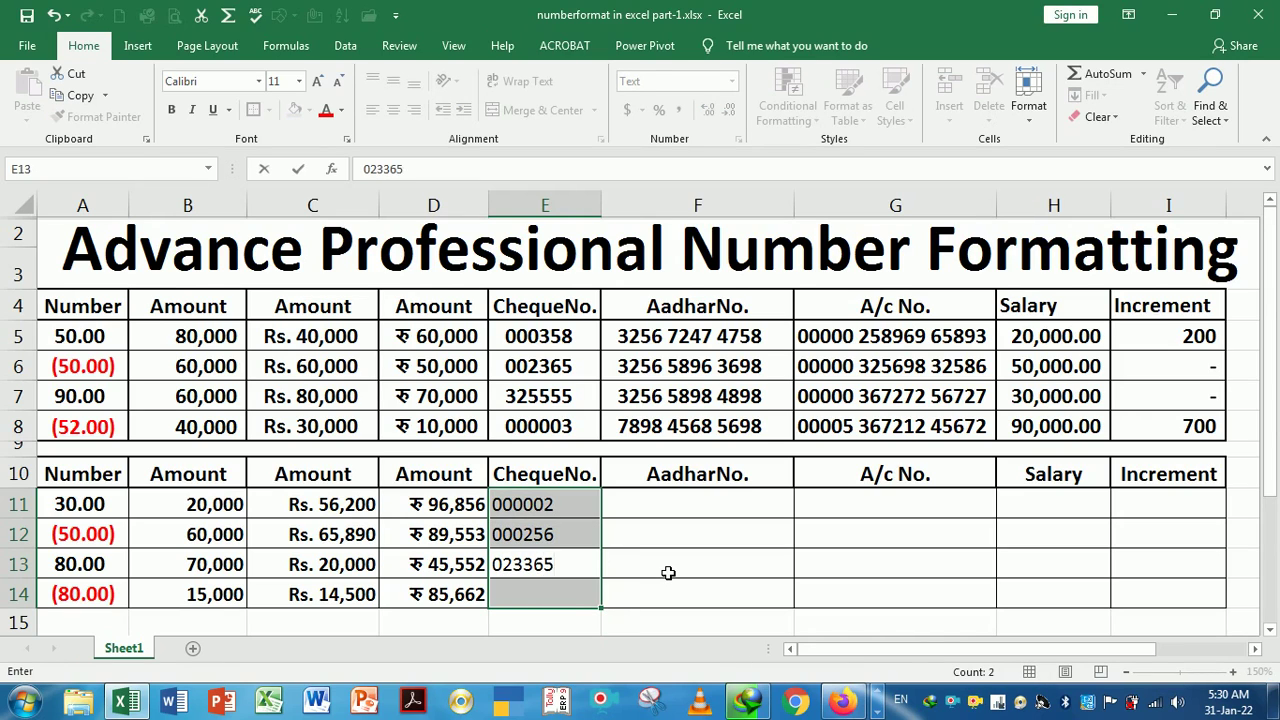
key(Return)
text(02)
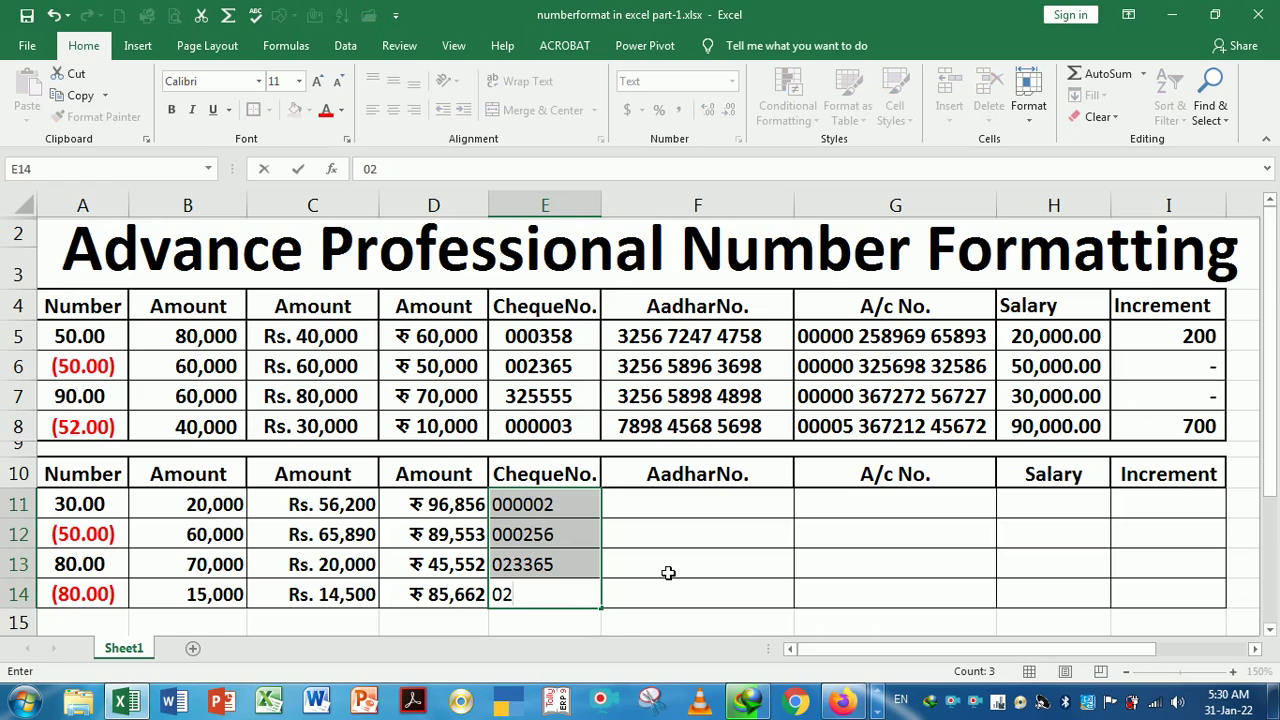
key(BackSpace)
text(000247)
key(Return)
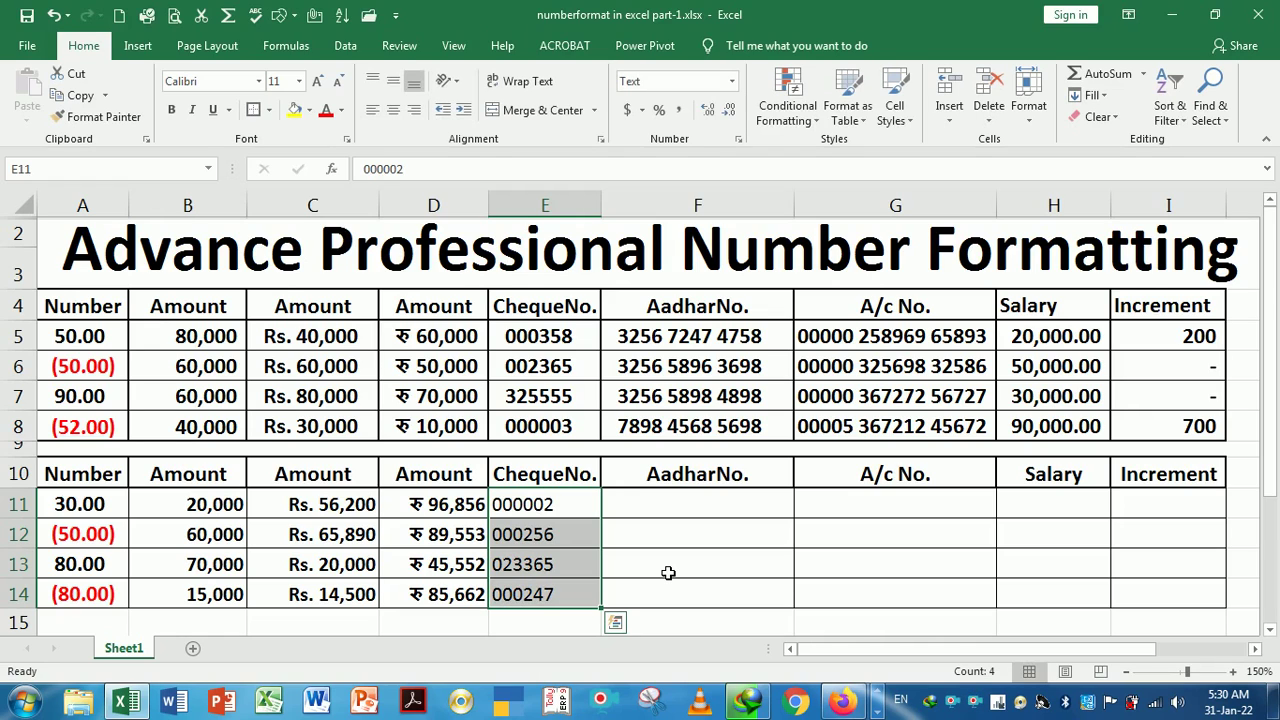
Make all the cheque numbers in E11:E14 bold.
click(634, 504)
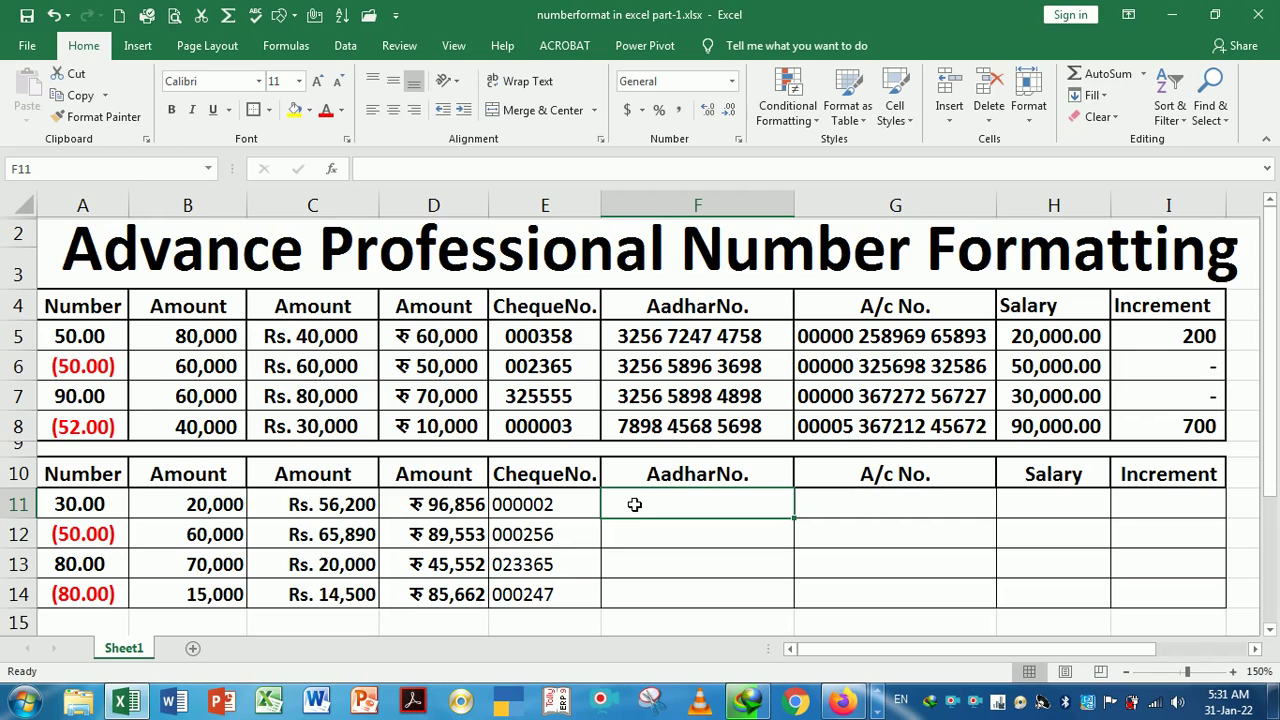
drag(528, 512, 540, 600)
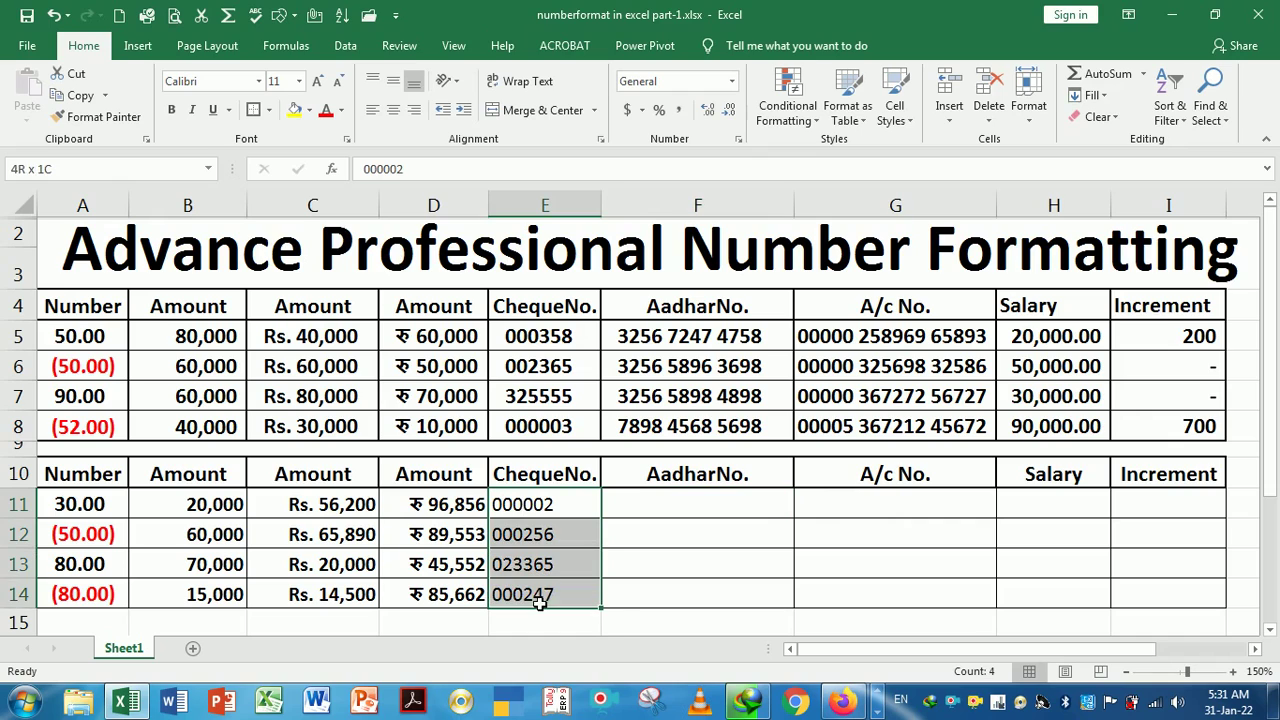
click(546, 594)
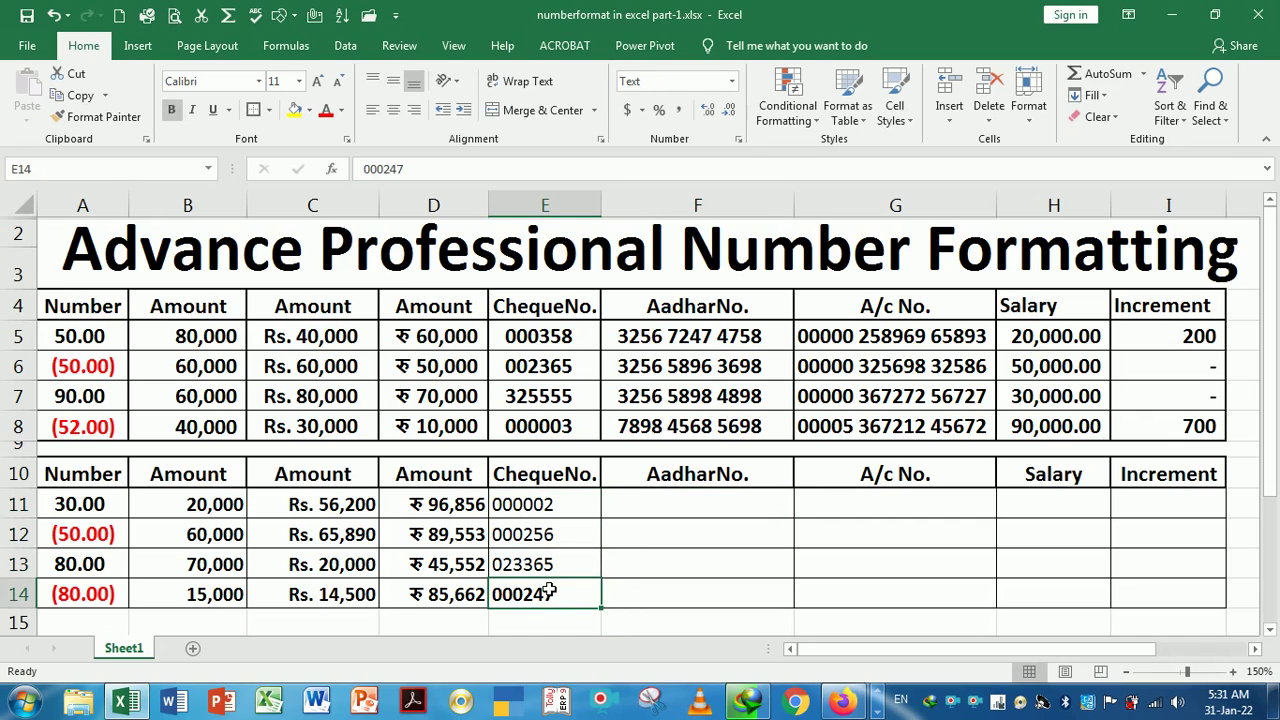
key(shift+Up)
key(shift+Up)
key(shift+Up)
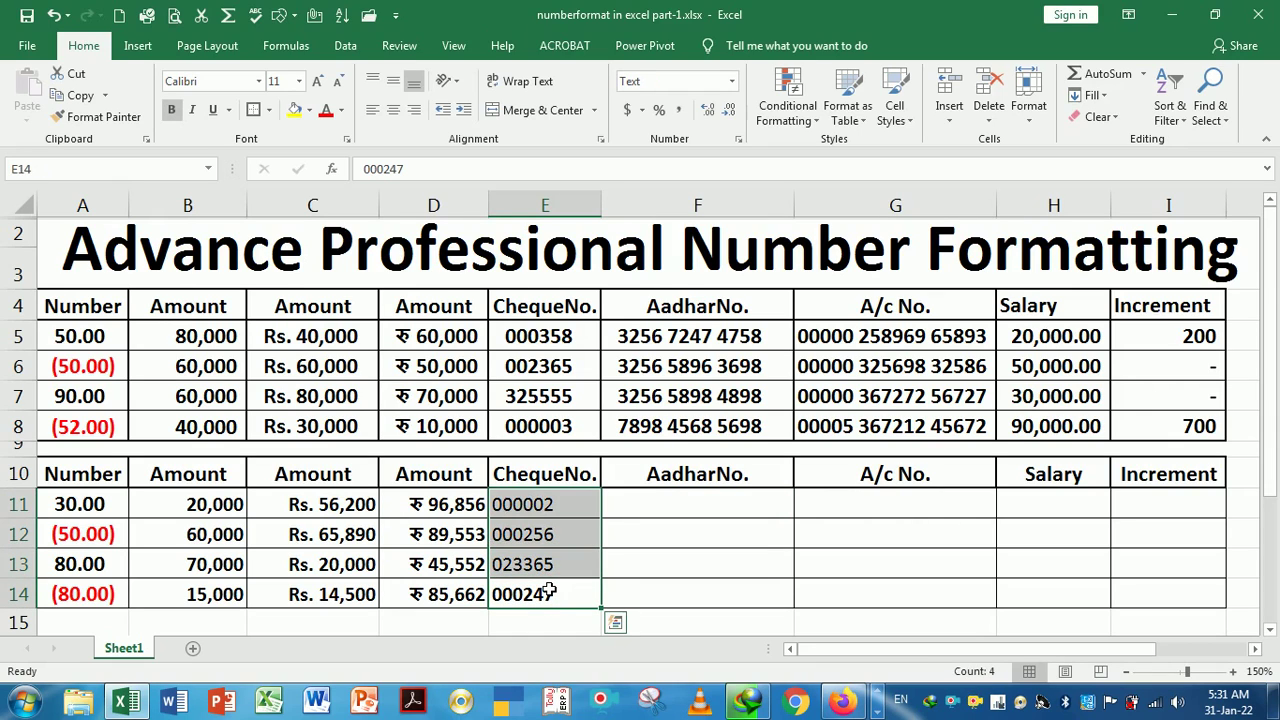
key(ctrl+b)
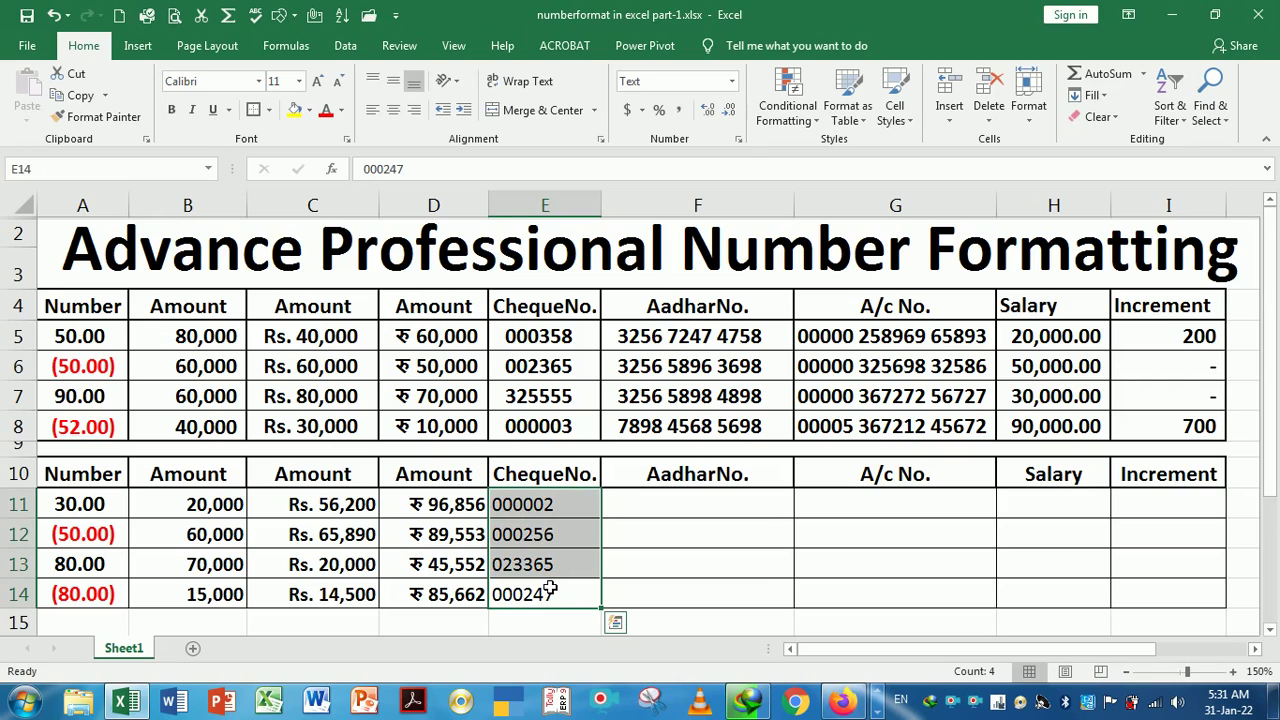
key(ctrl+b)
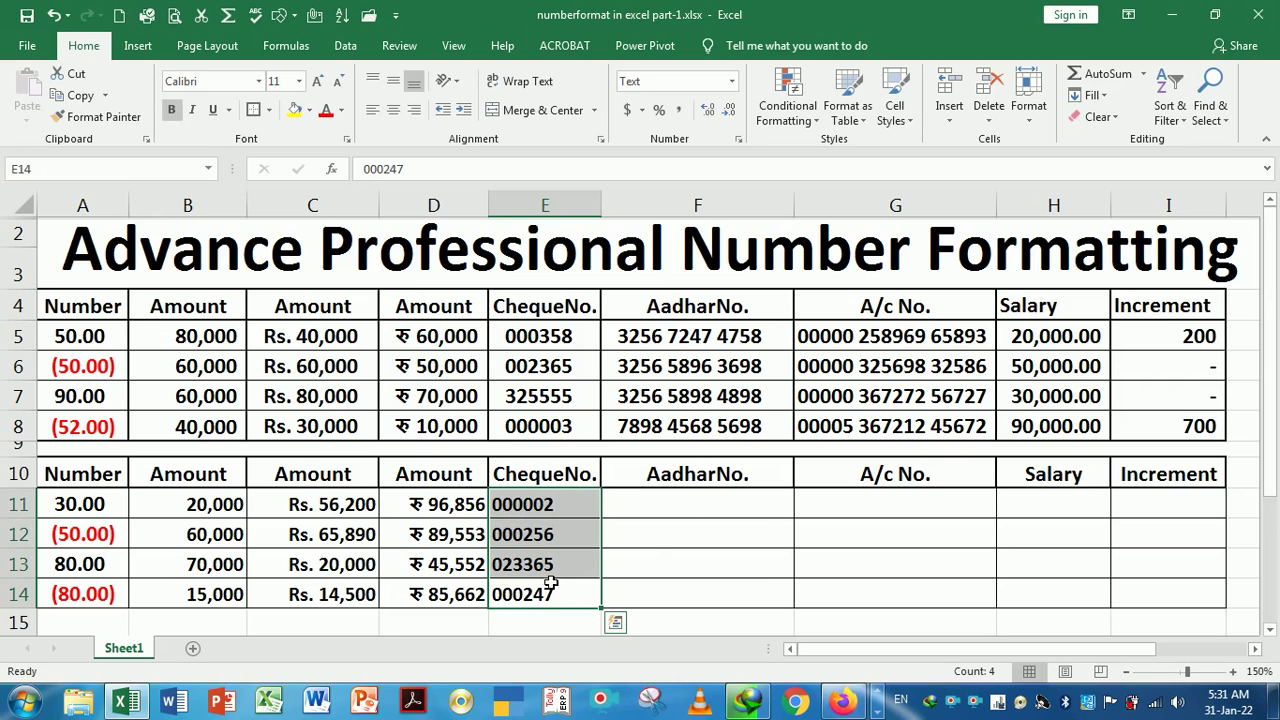
Try entering a 12-digit Aadhaar number without spaces in F11, compare its display with the stored value, and clear the cell.
click(687, 509)
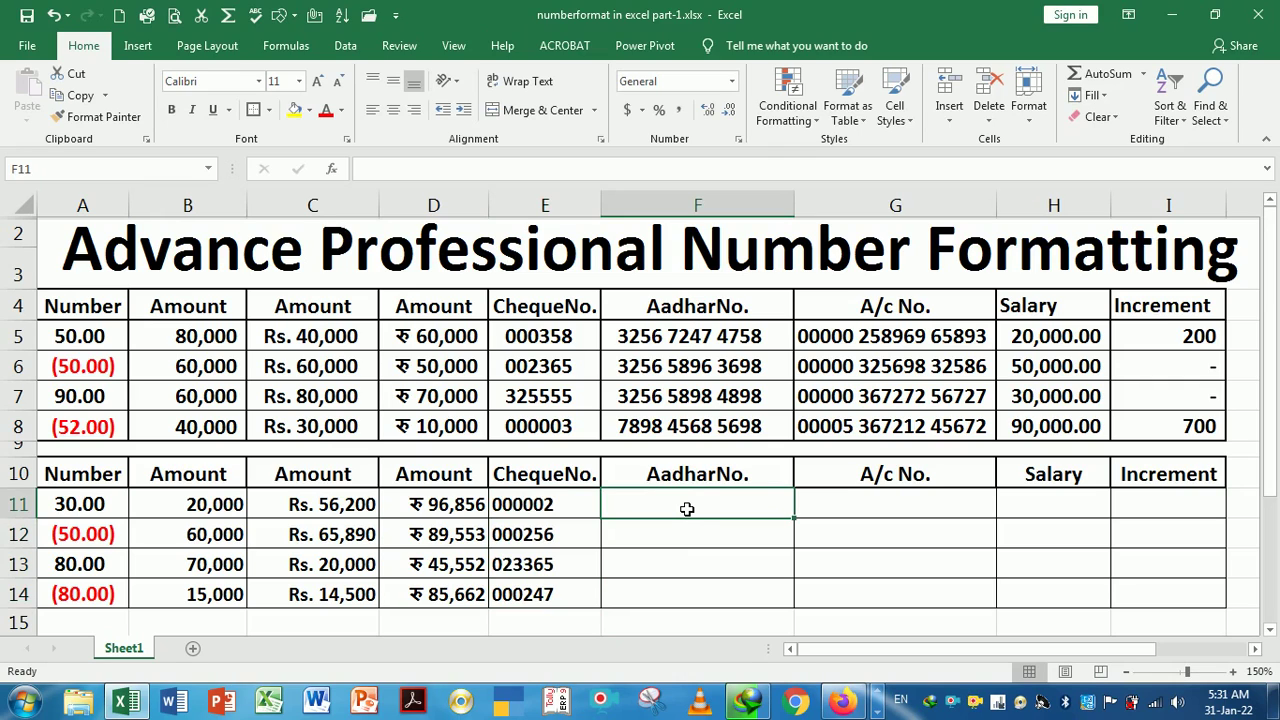
text(325672)
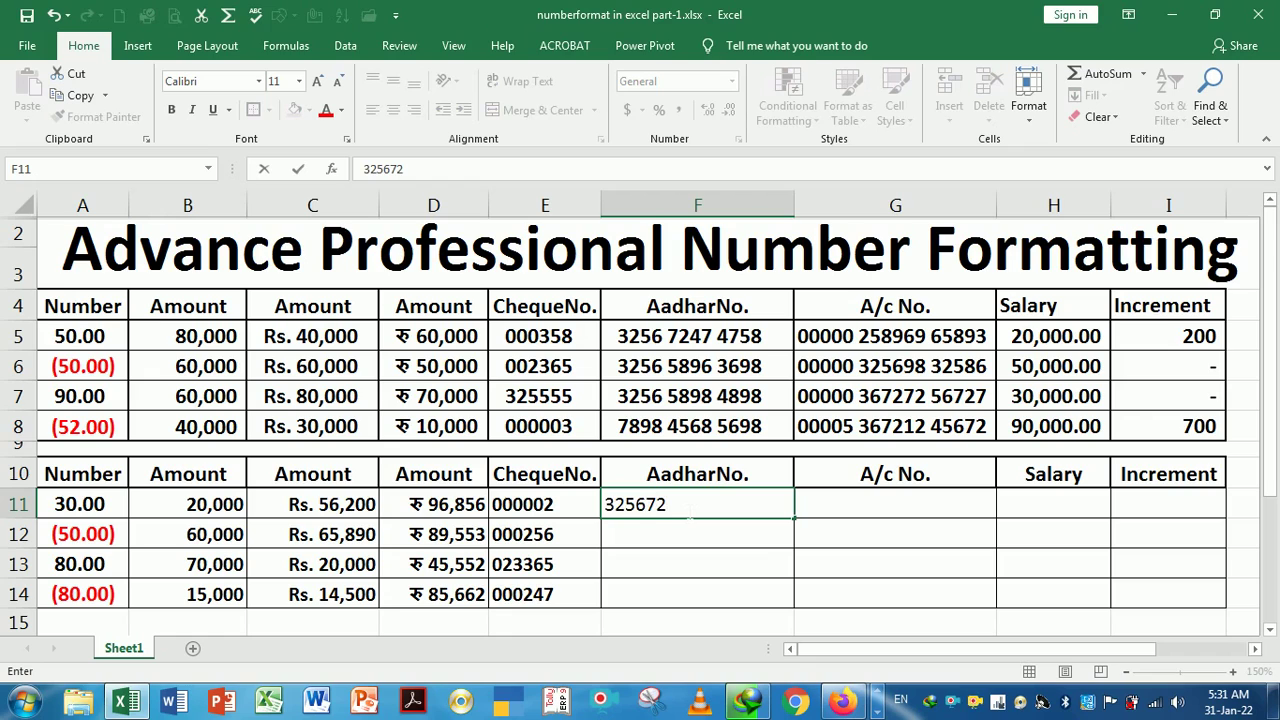
text(574758)
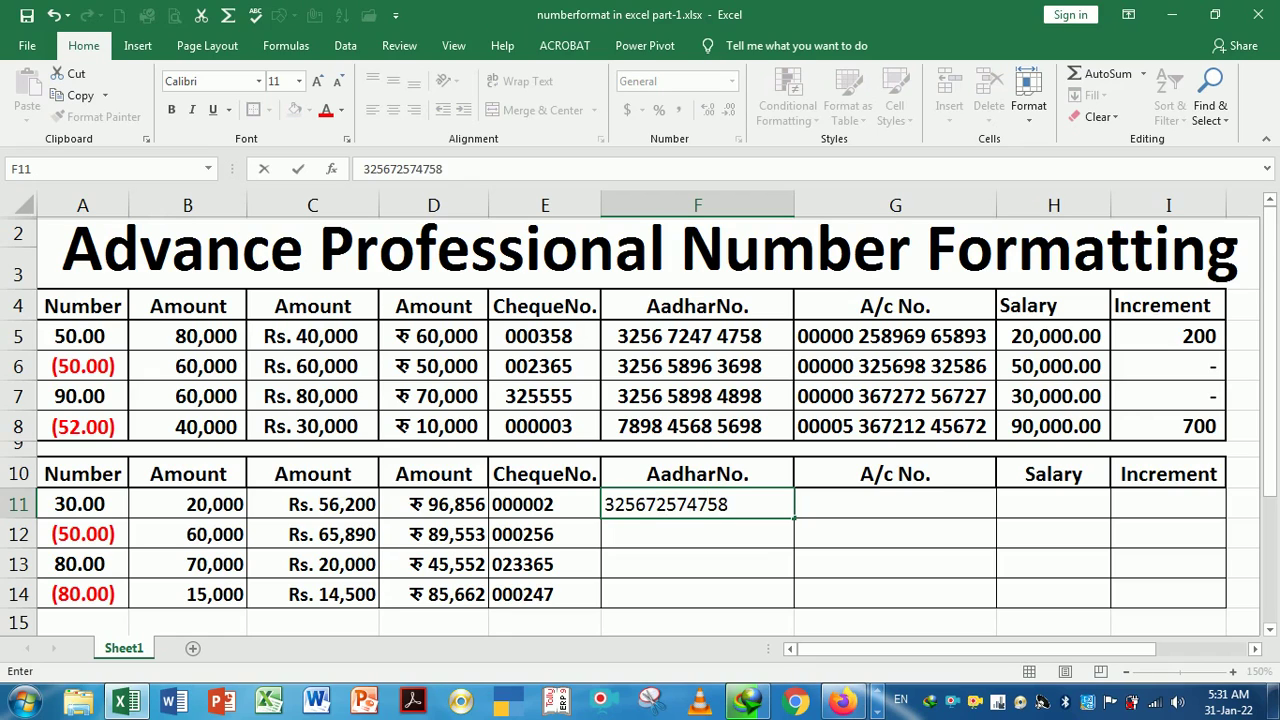
key(Return)
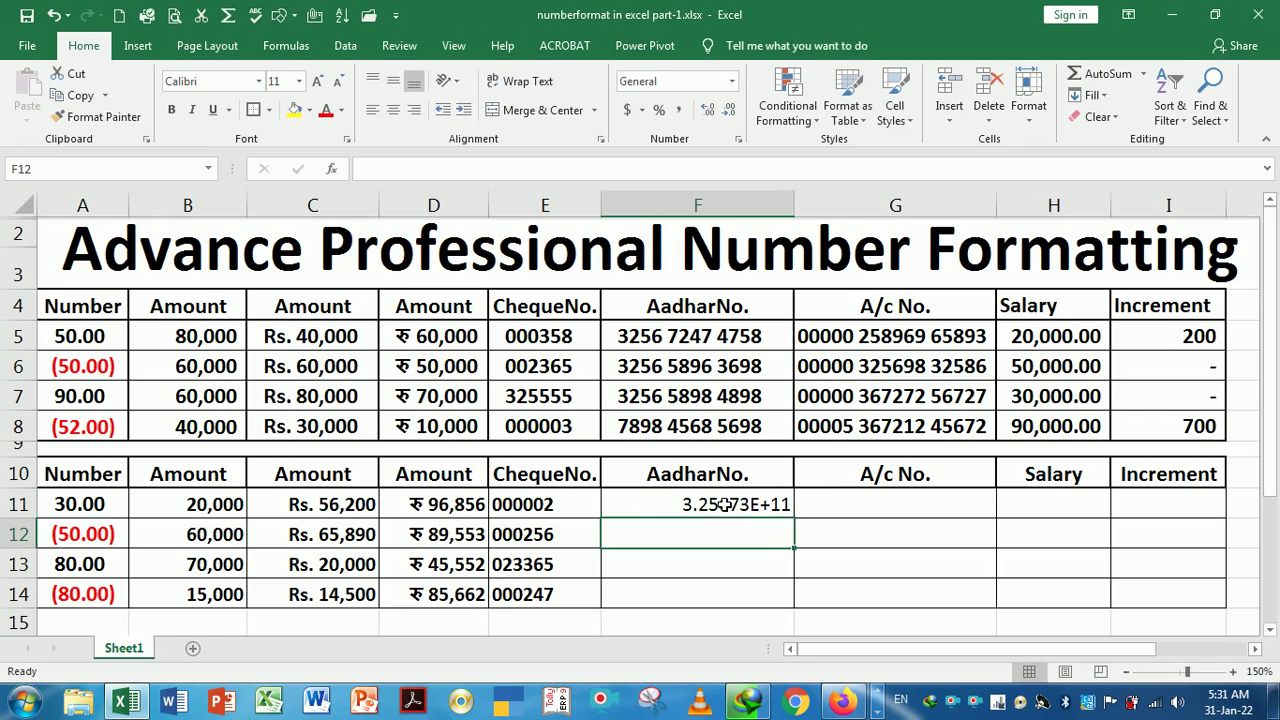
click(726, 505)
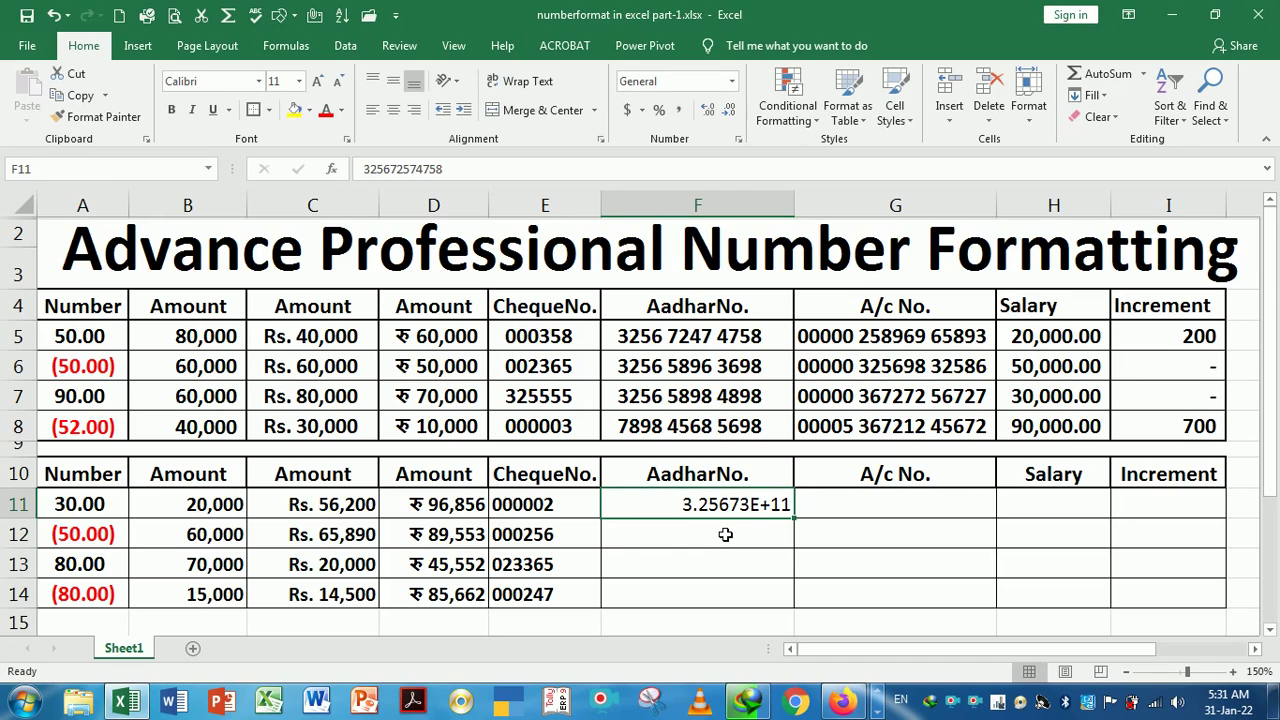
click(728, 532)
click(710, 508)
click(718, 545)
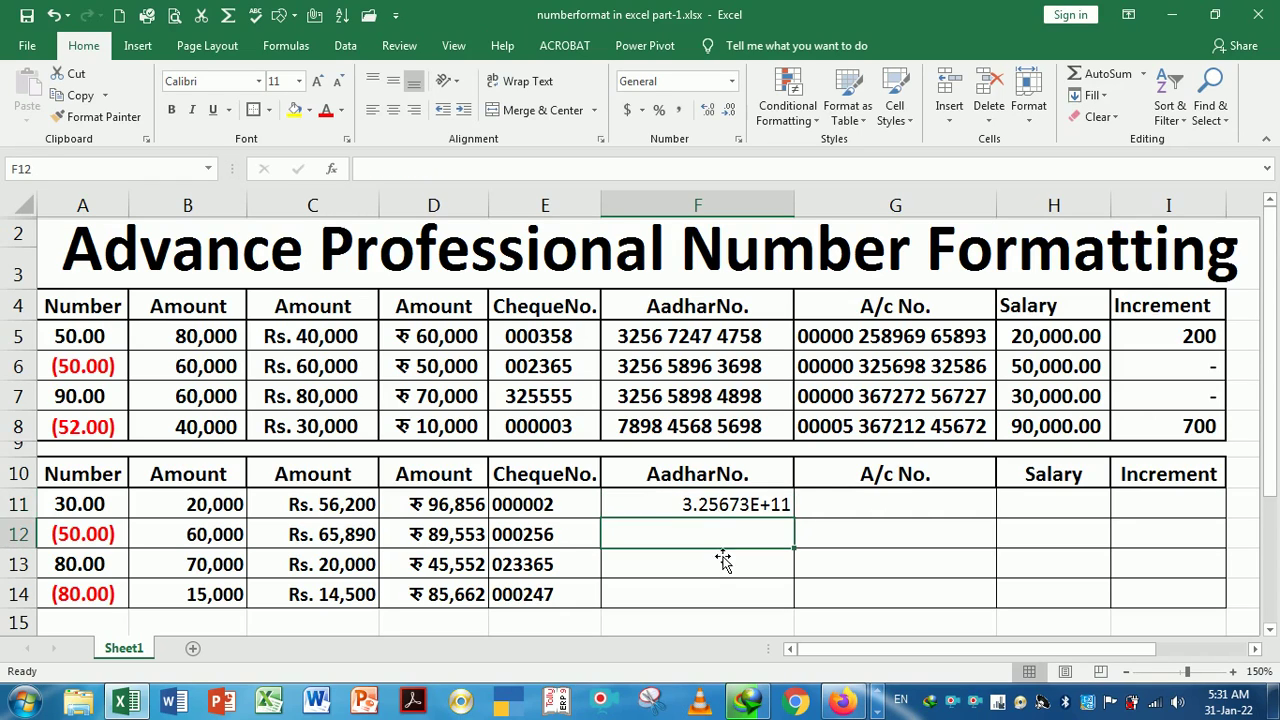
click(708, 508)
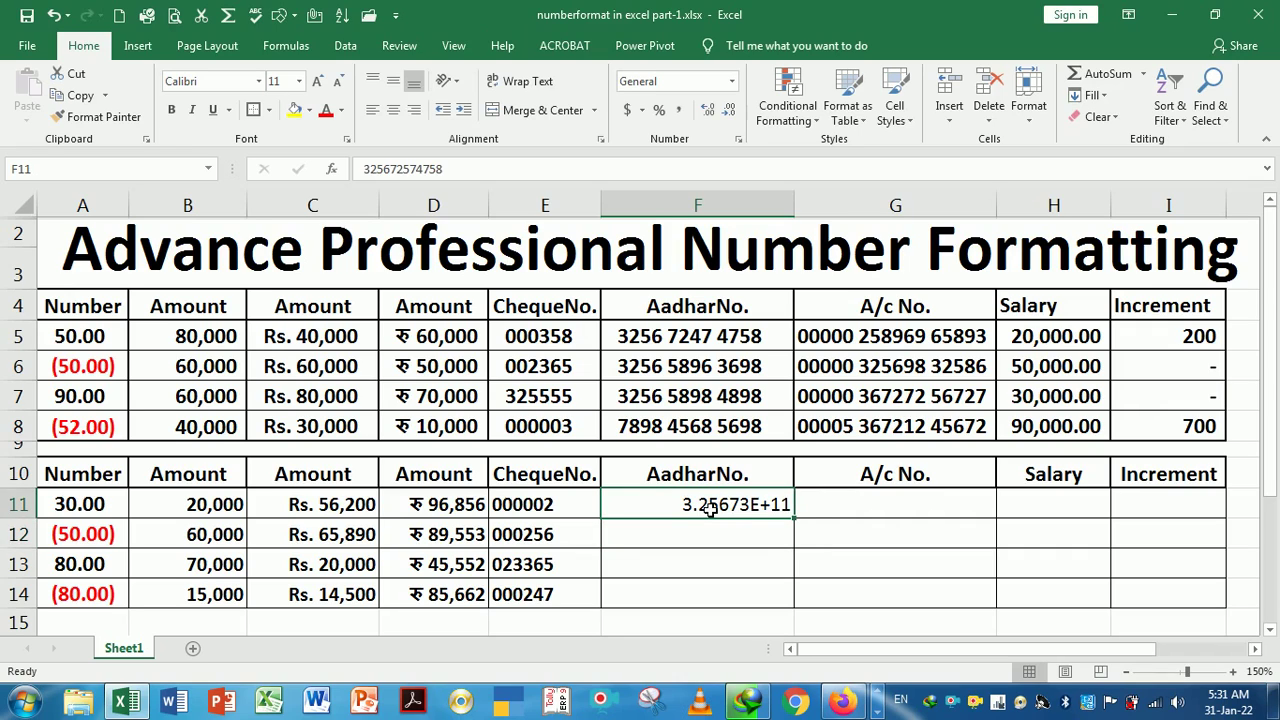
key(Delete)
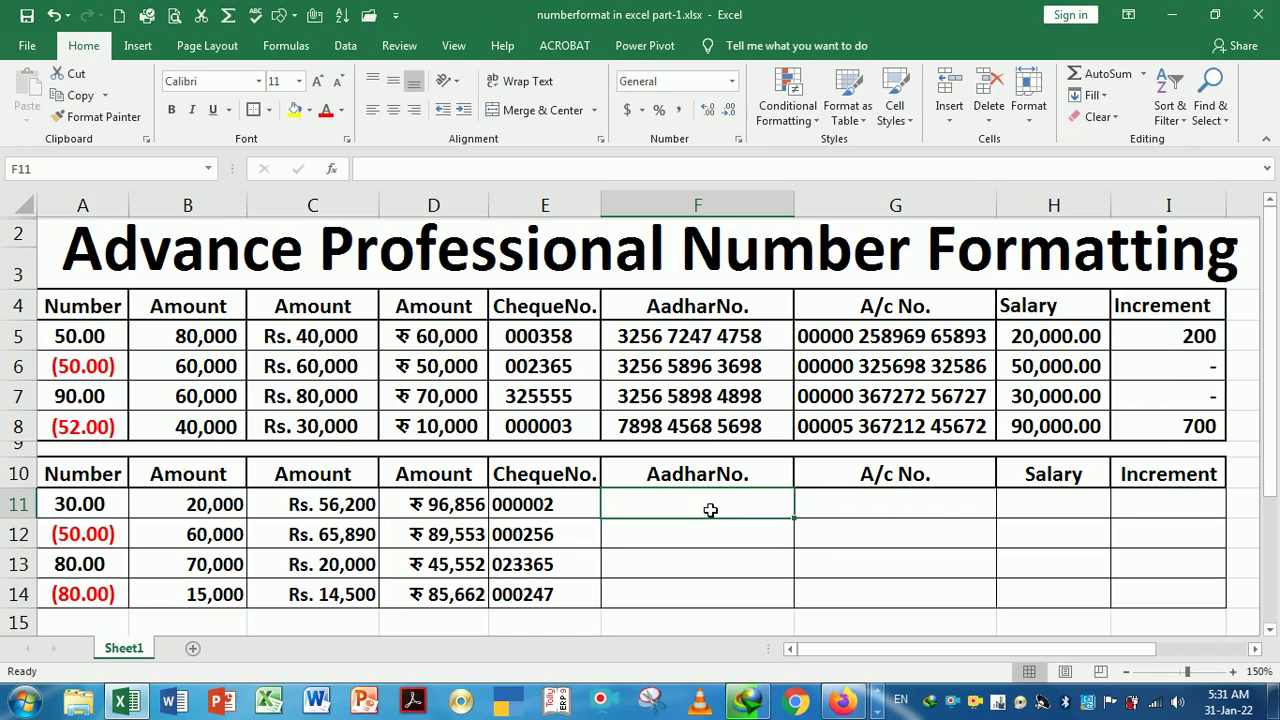
Enter a 12-digit Aadhaar number in F11 as three groups of four digits separated by spaces.
text(3256)
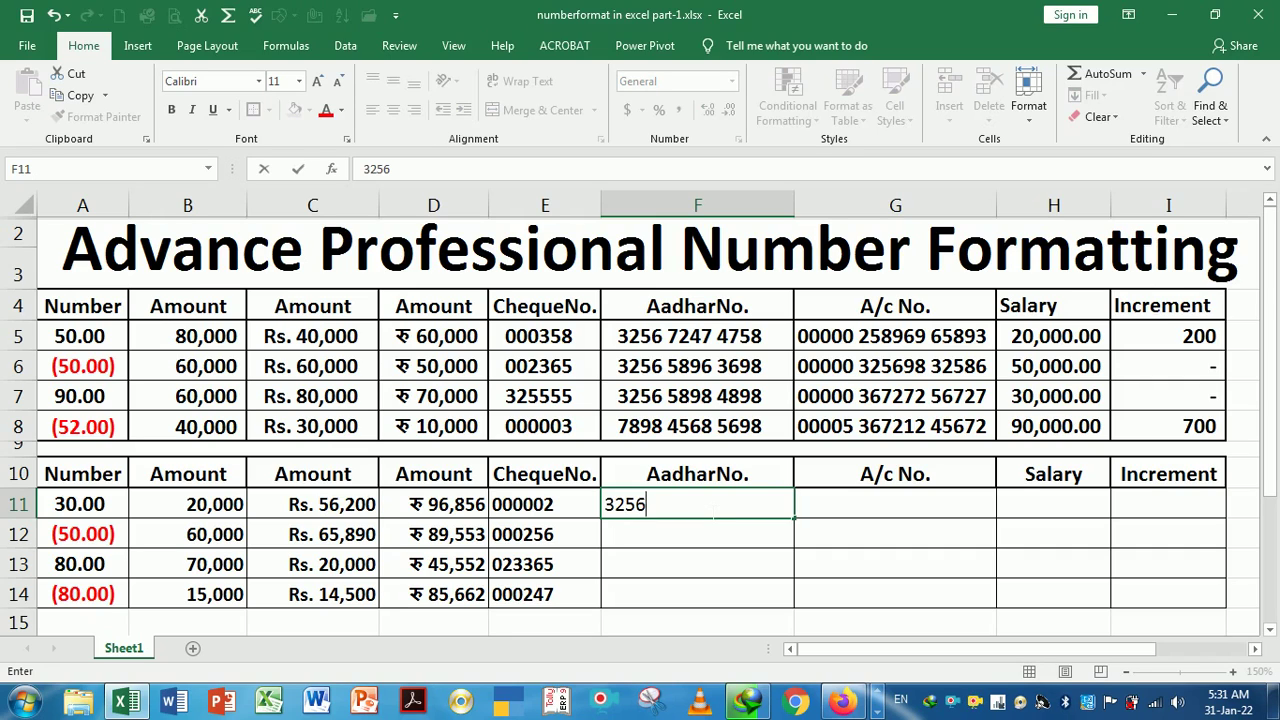
text(32658)
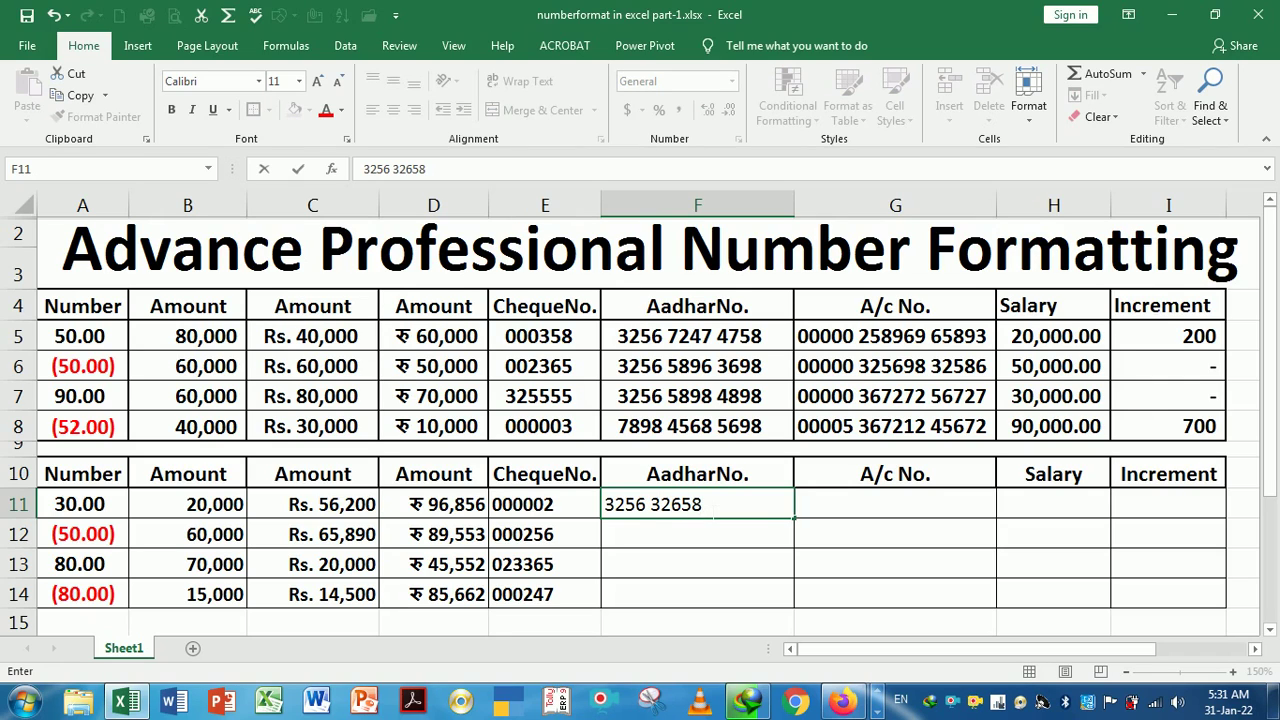
key(BackSpace)
text(36589)
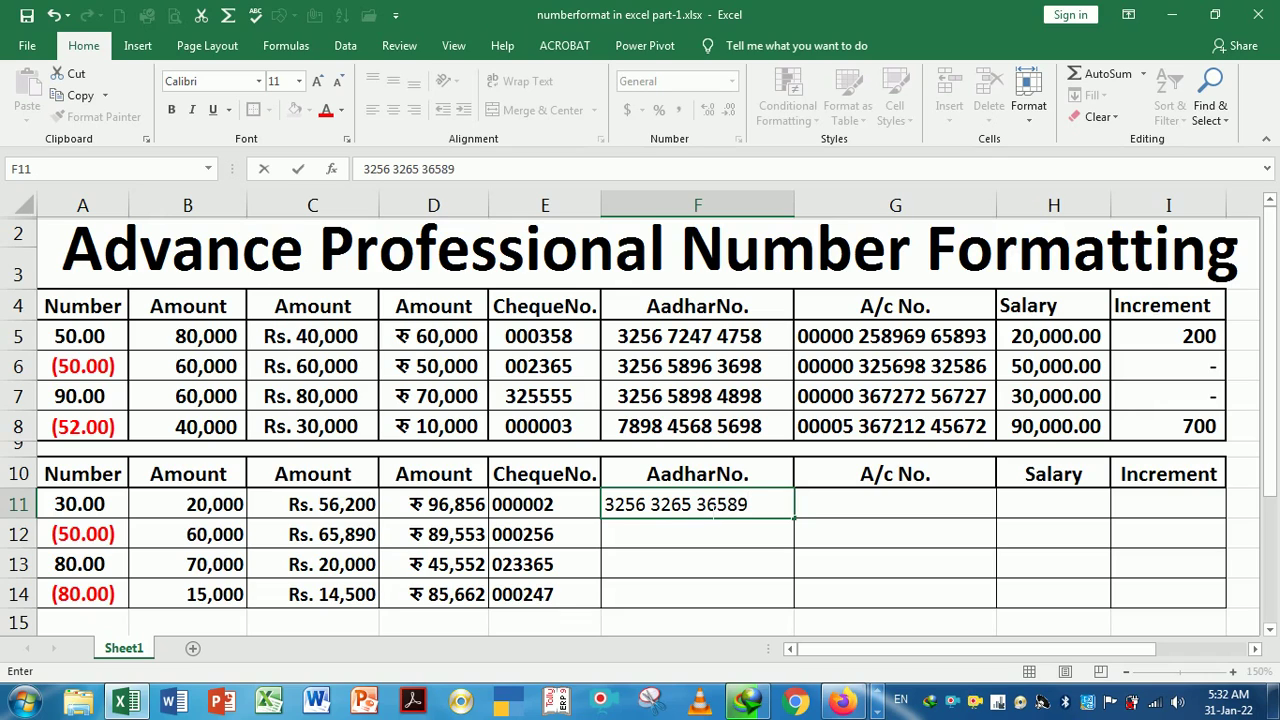
key(BackSpace)
key(Return)
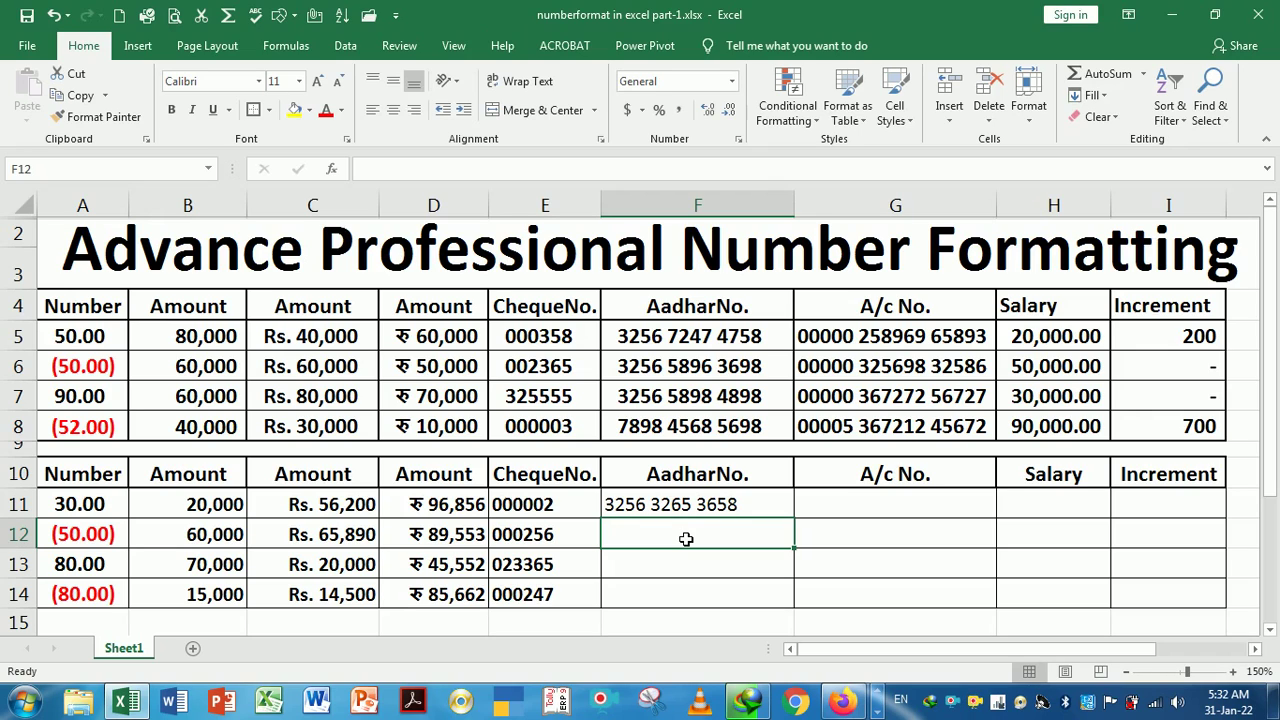
Enter a second 12-digit Aadhaar number in F12 as three groups of four digits separated by spaces.
text(325)
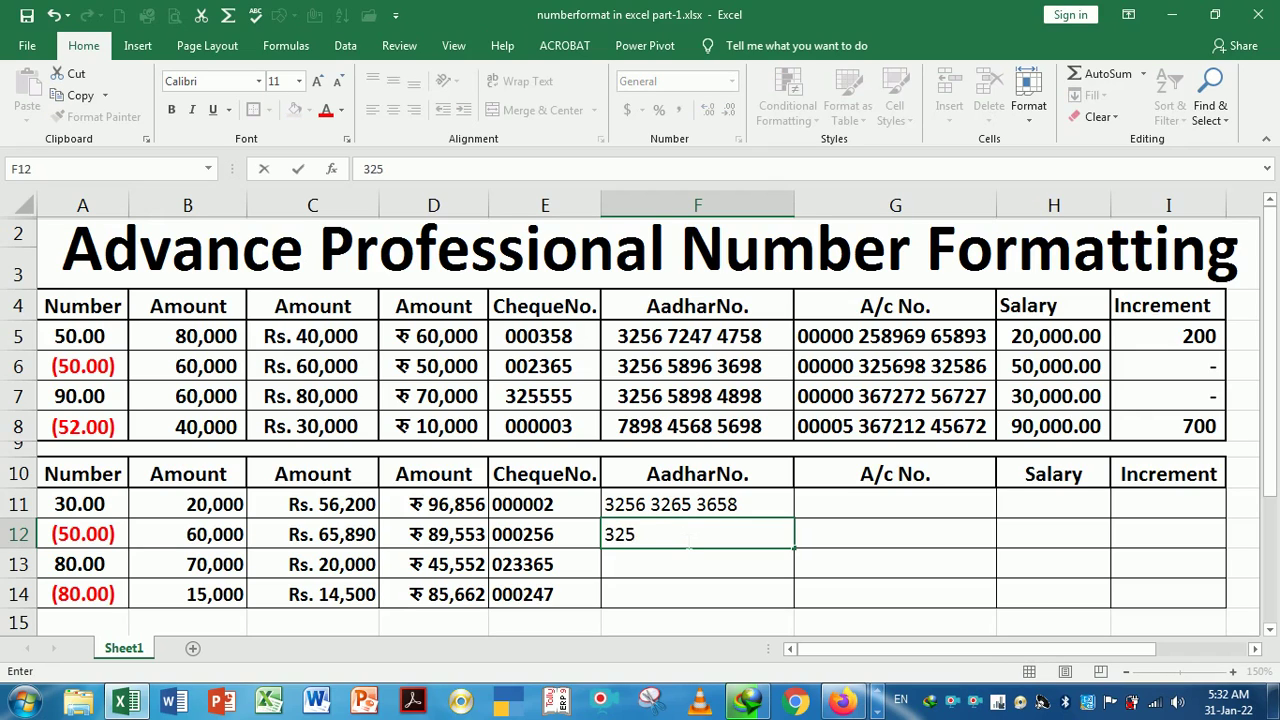
text(6 9874 )
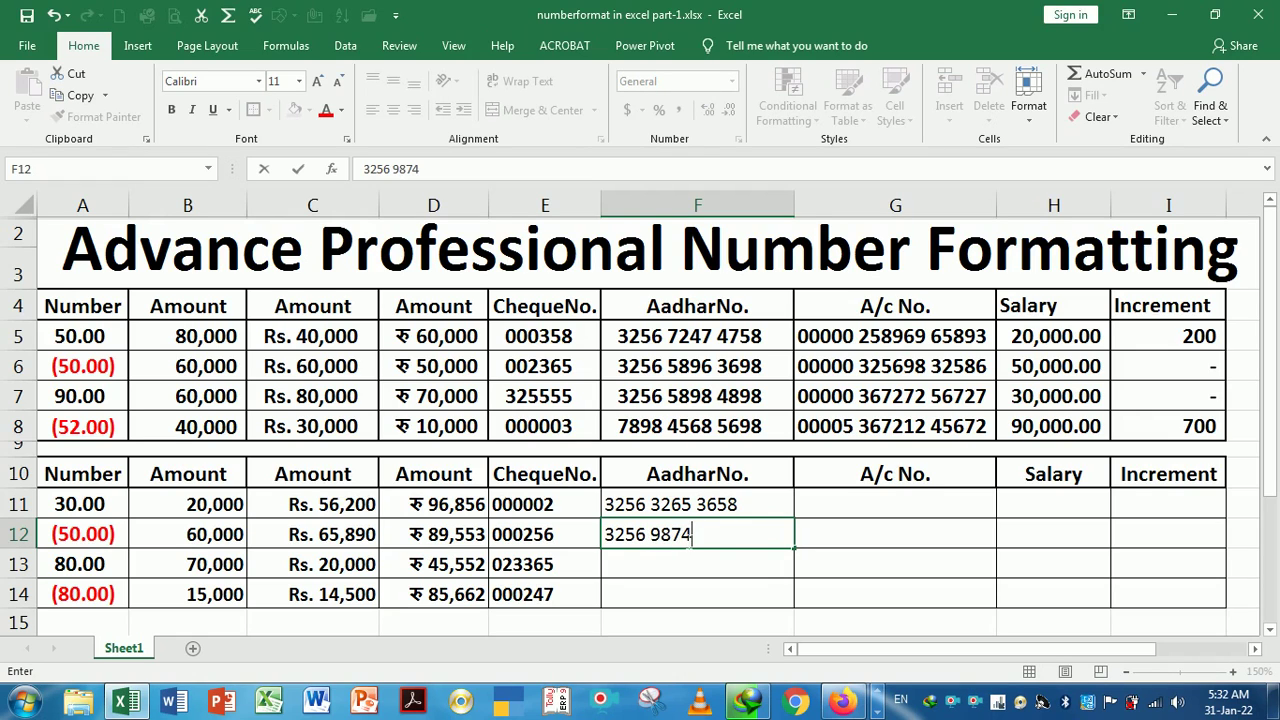
text(3698)
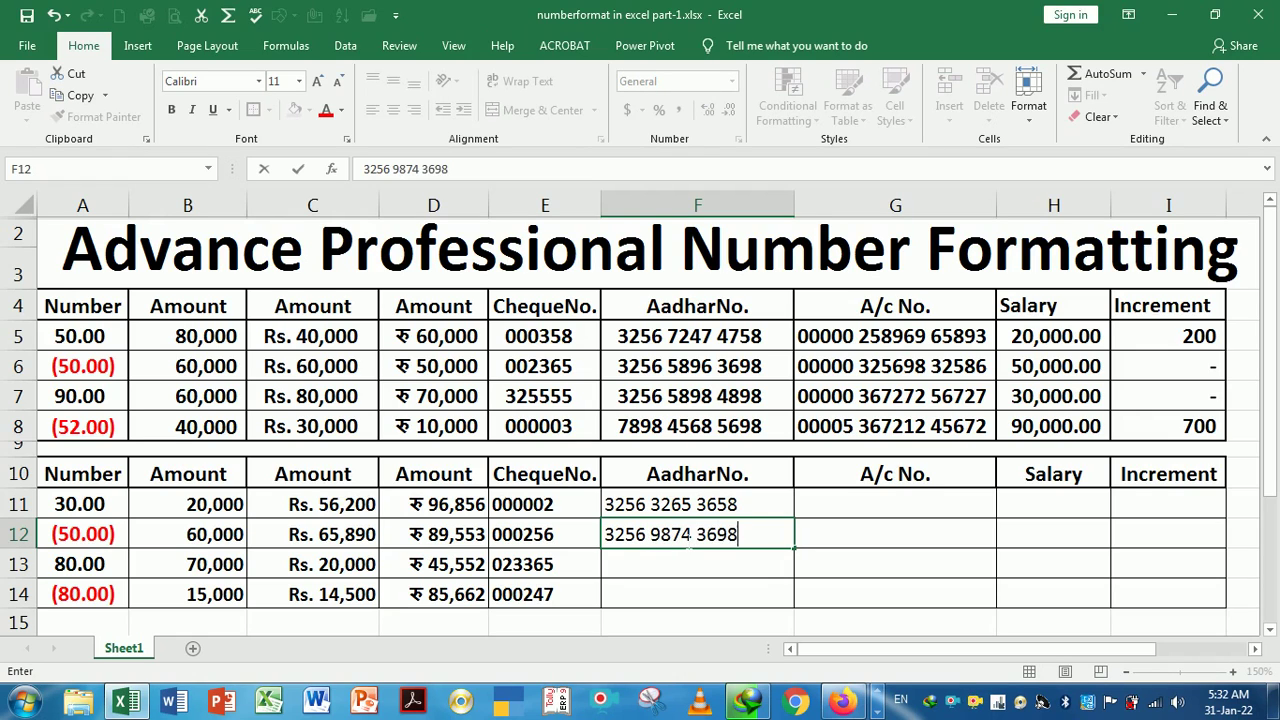
key(Return)
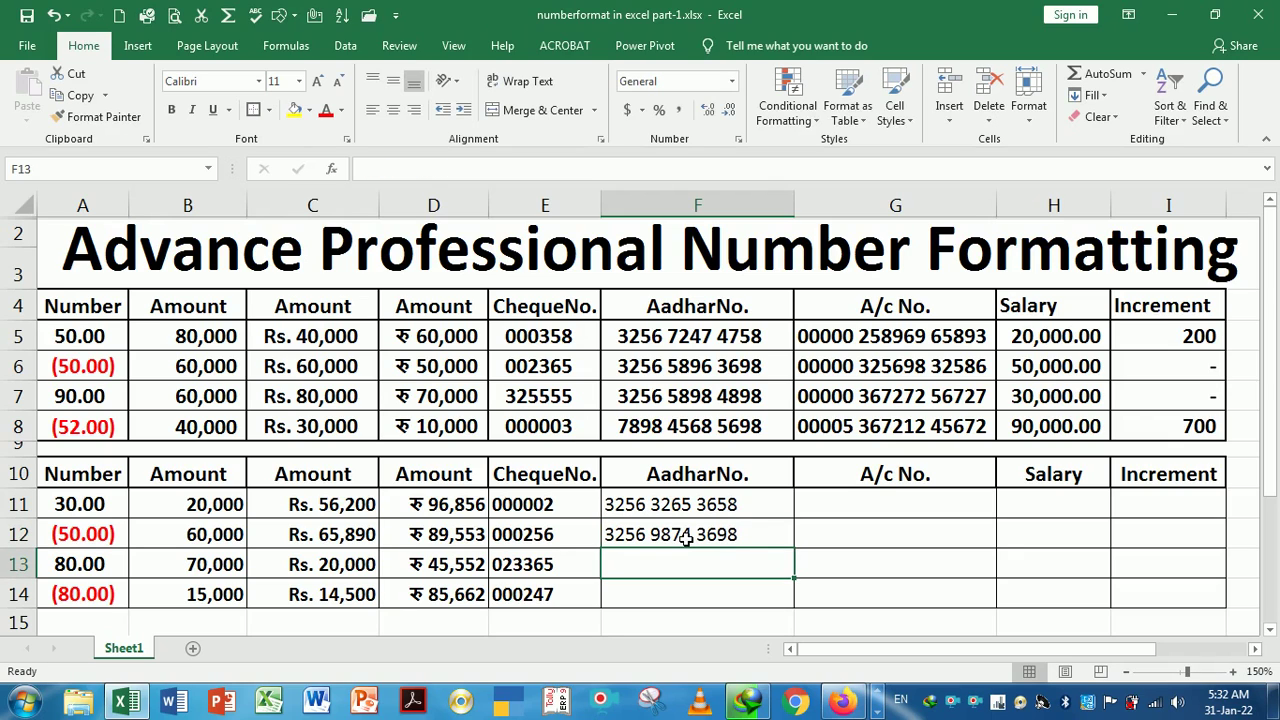
Fill the Aadhaar number from F11 down to F14, and clear the contents of F11:F14.
drag(678, 505, 693, 596)
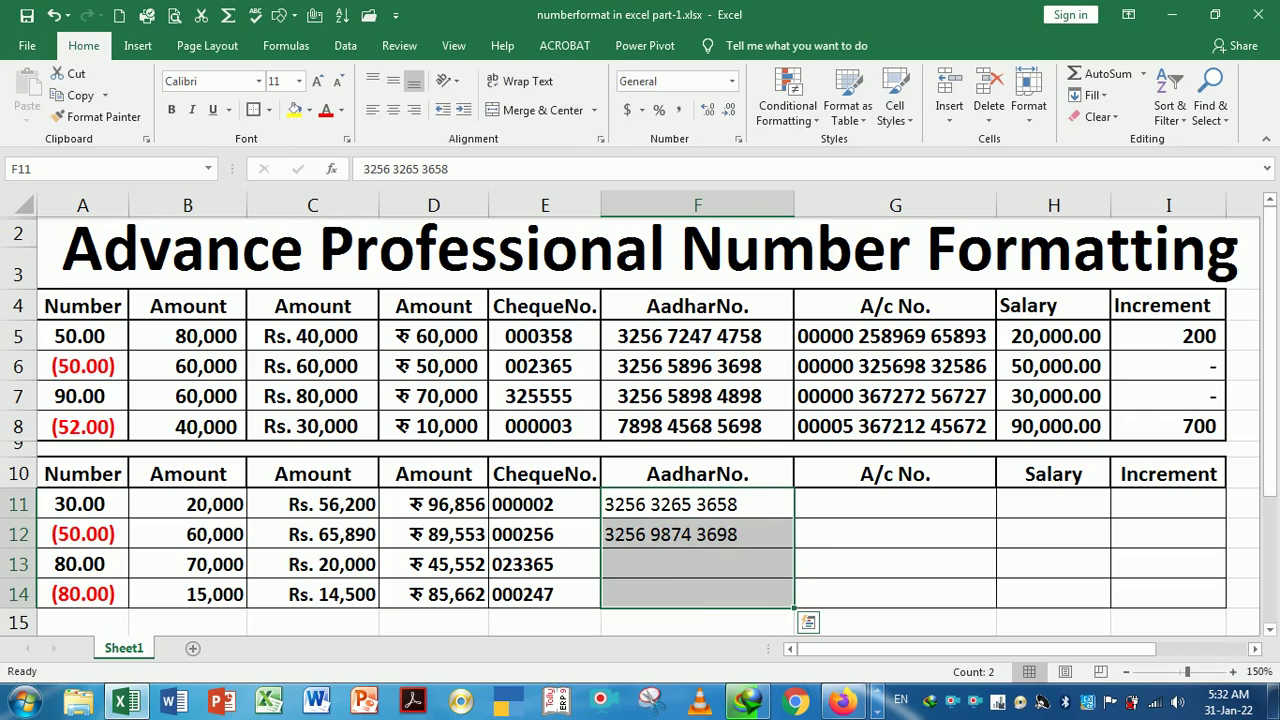
key(ctrl+d)
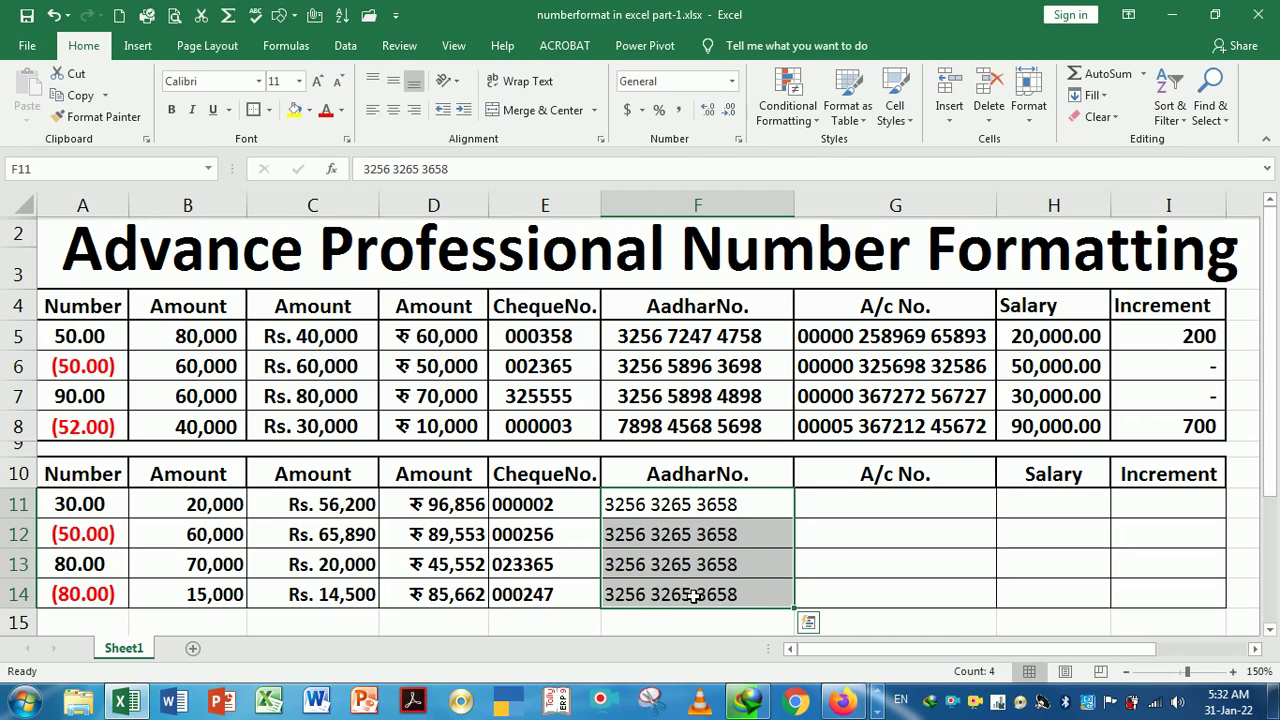
key(Delete)
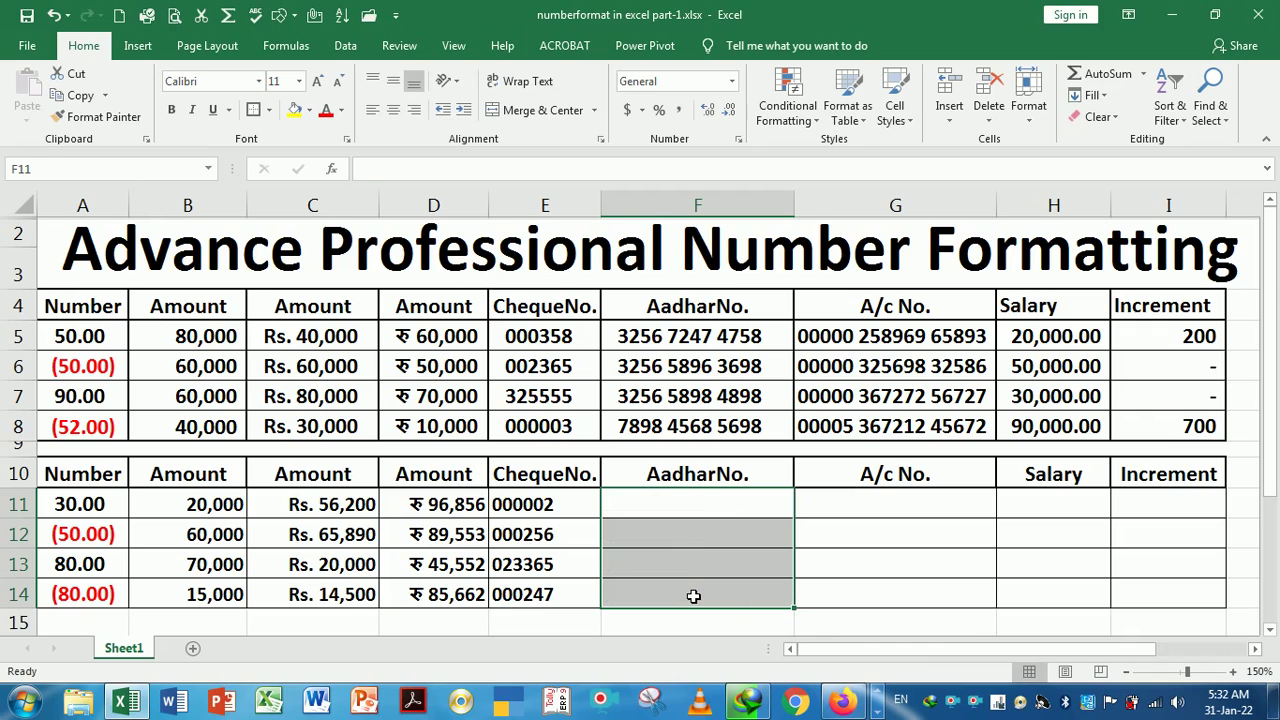
Apply the Text number format to the empty Aadhaar cells F11:F14.
right_click(658, 504)
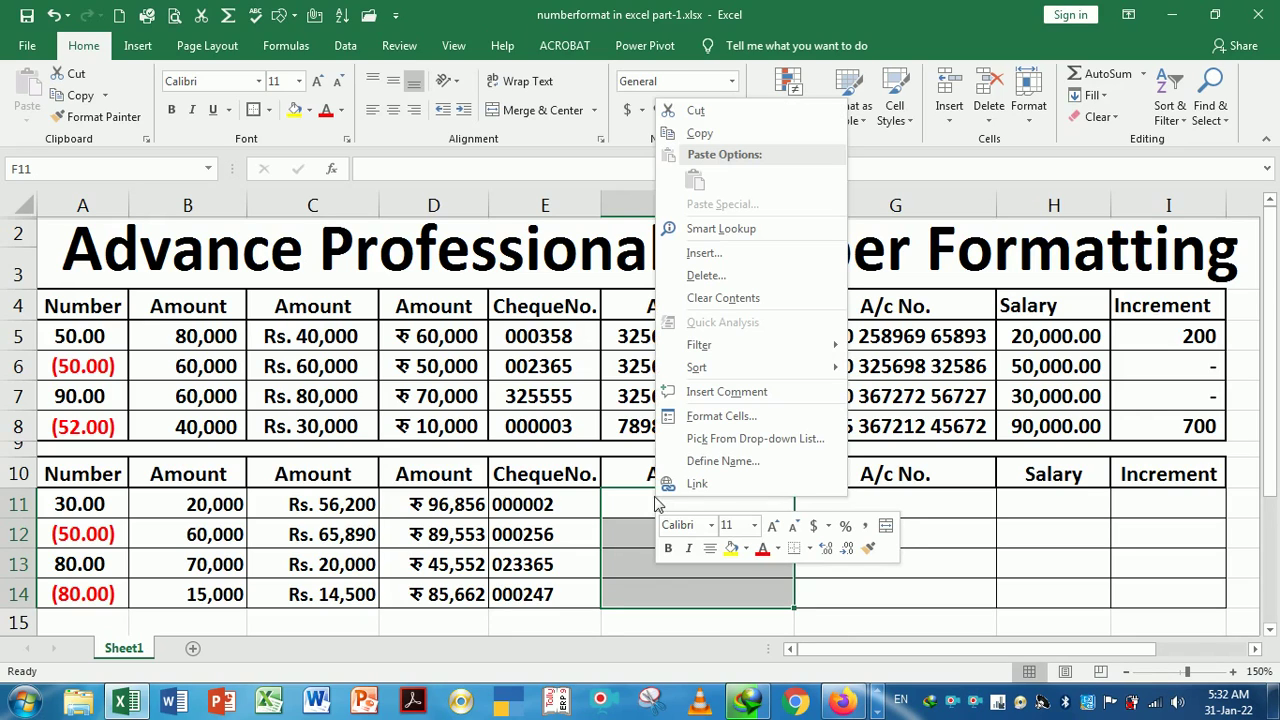
click(729, 413)
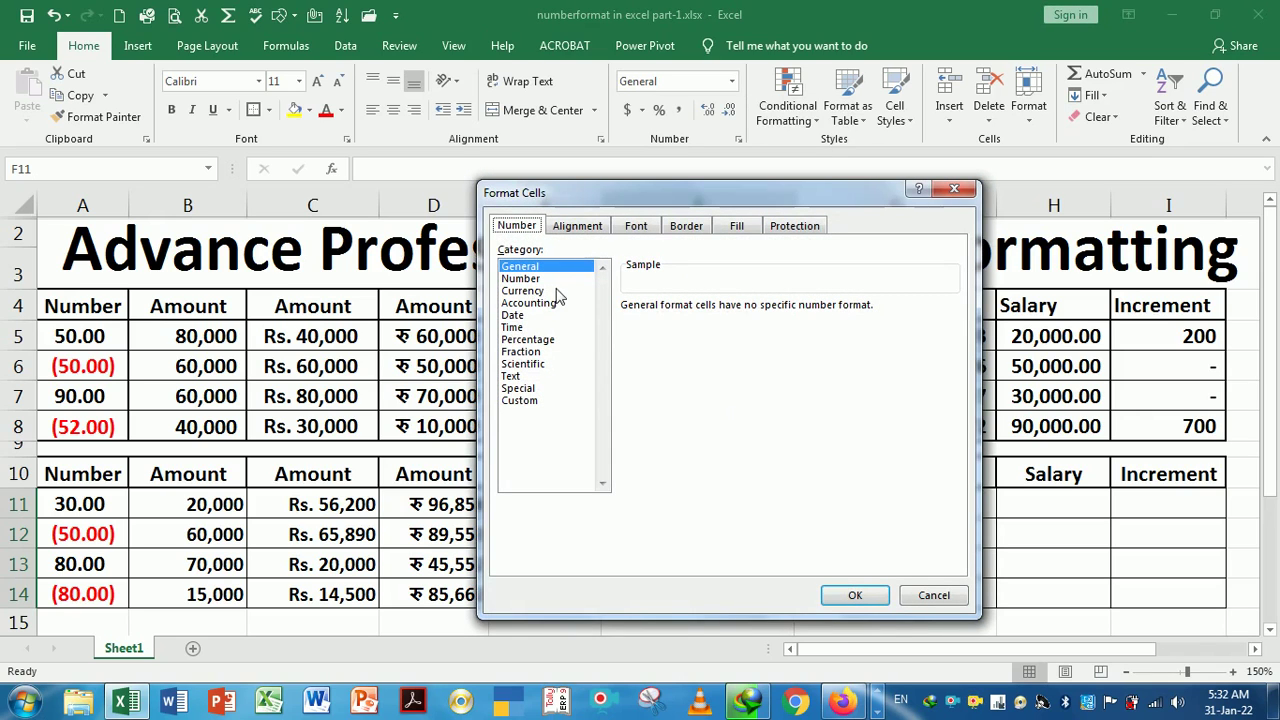
click(513, 376)
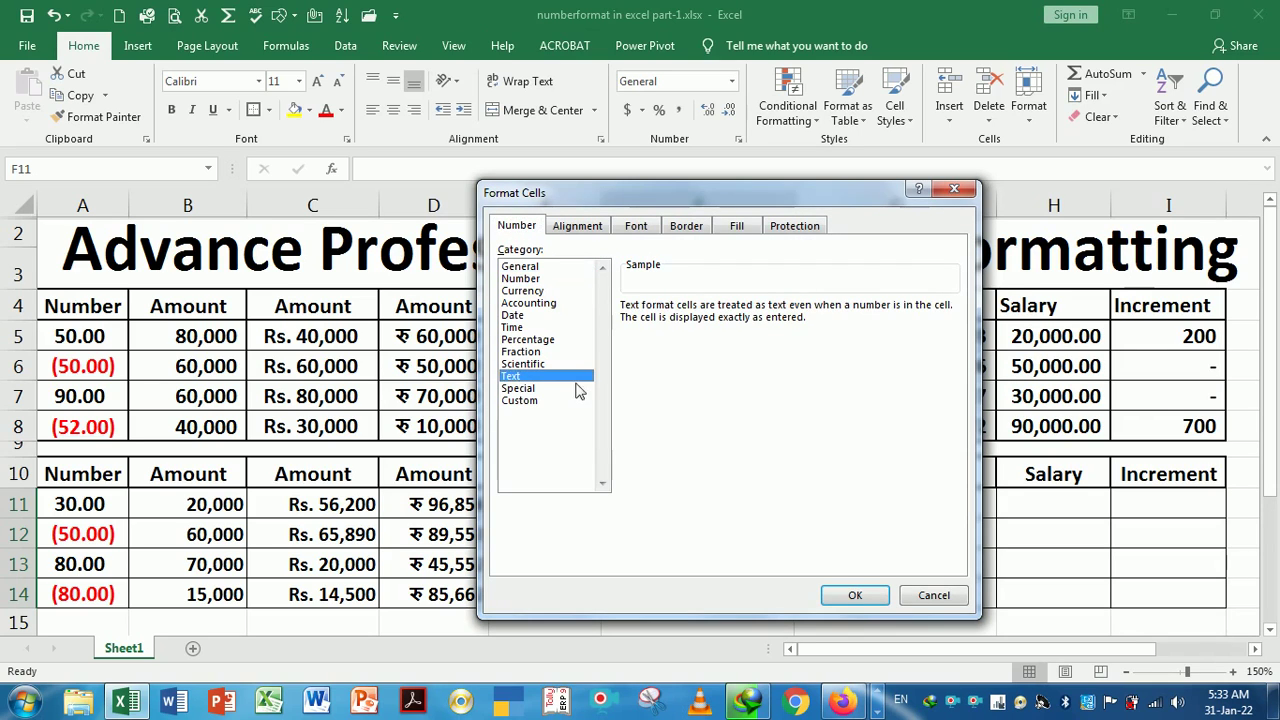
click(856, 596)
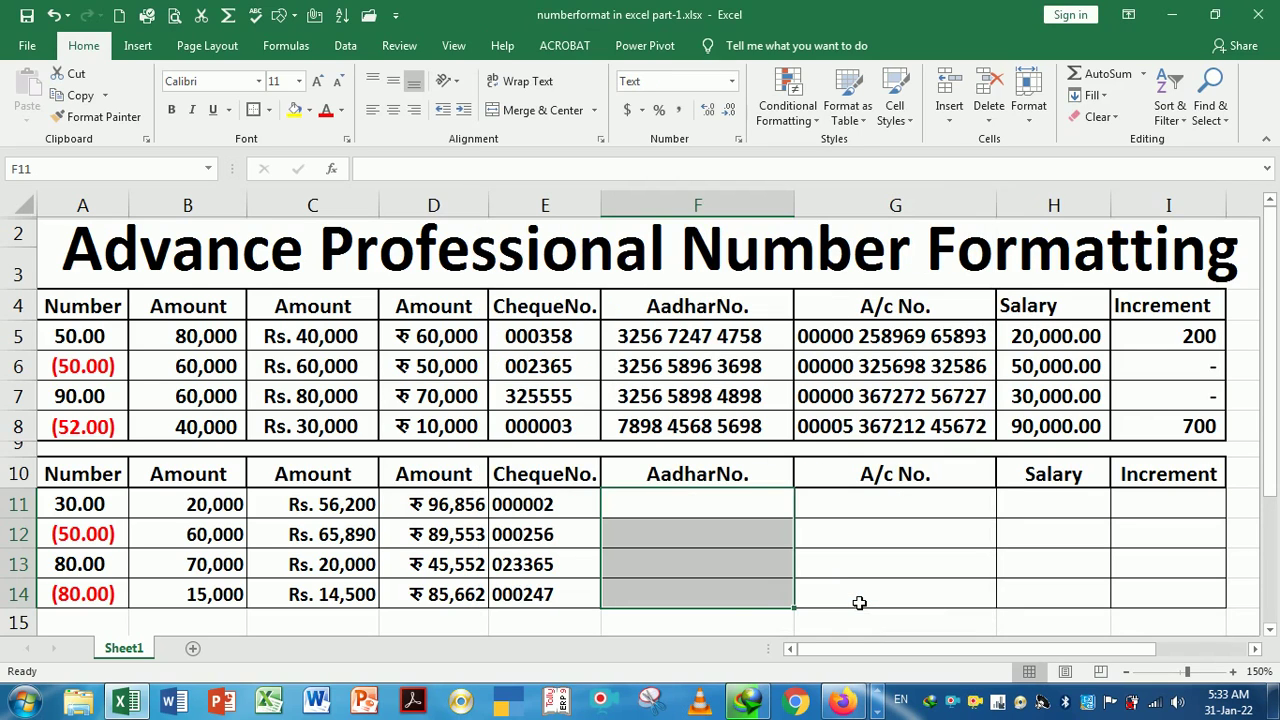
Enter 12-digit Aadhaar numbers without spaces in each of the cells F11 to F14.
text(3256)
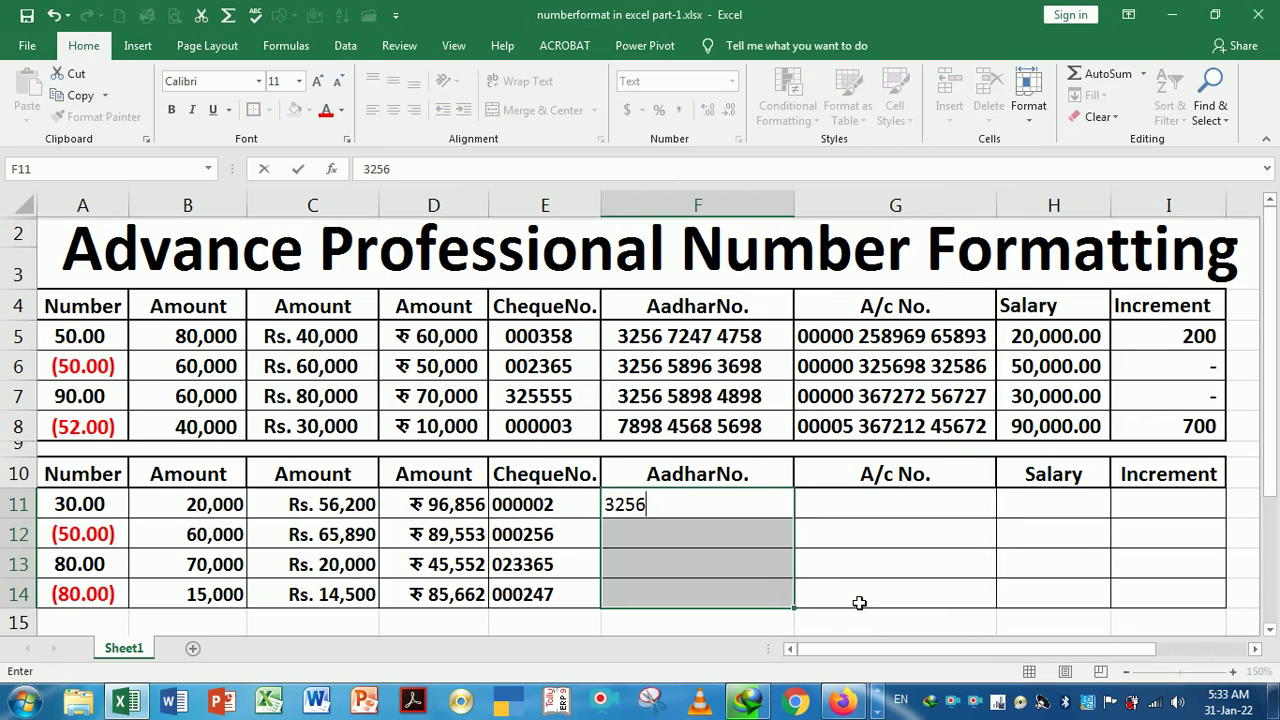
text(98569859)
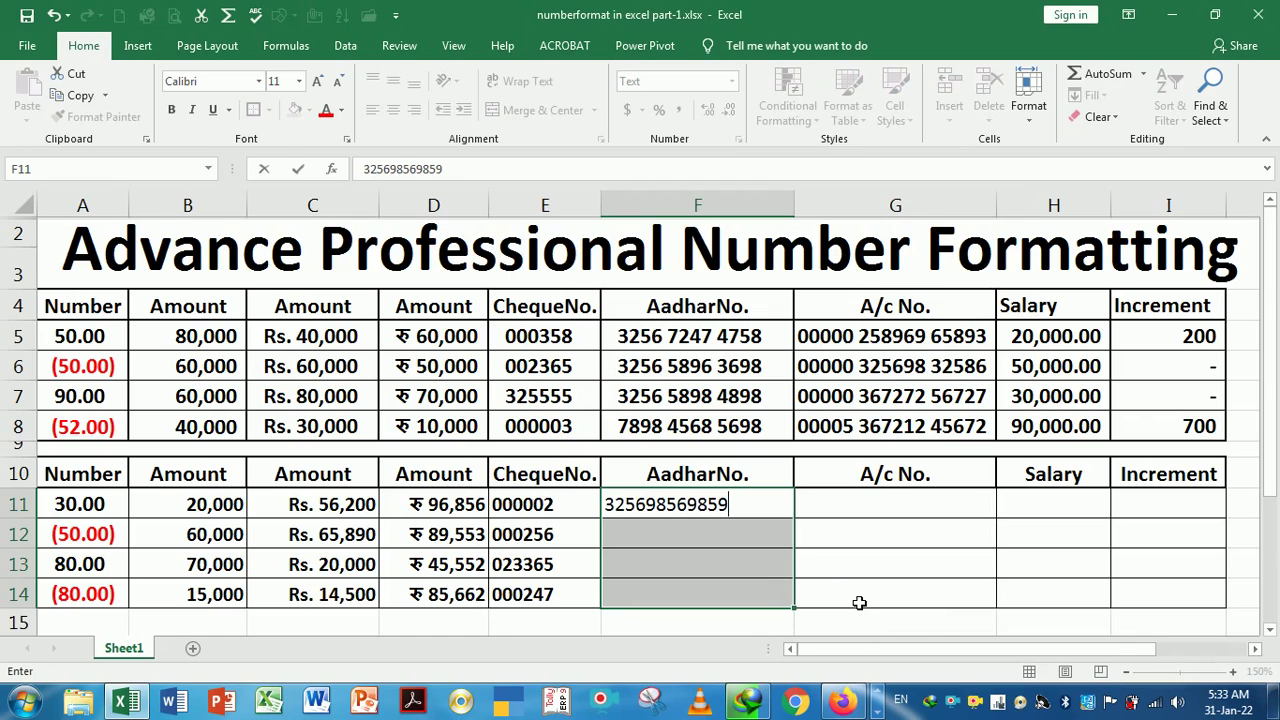
key(Return)
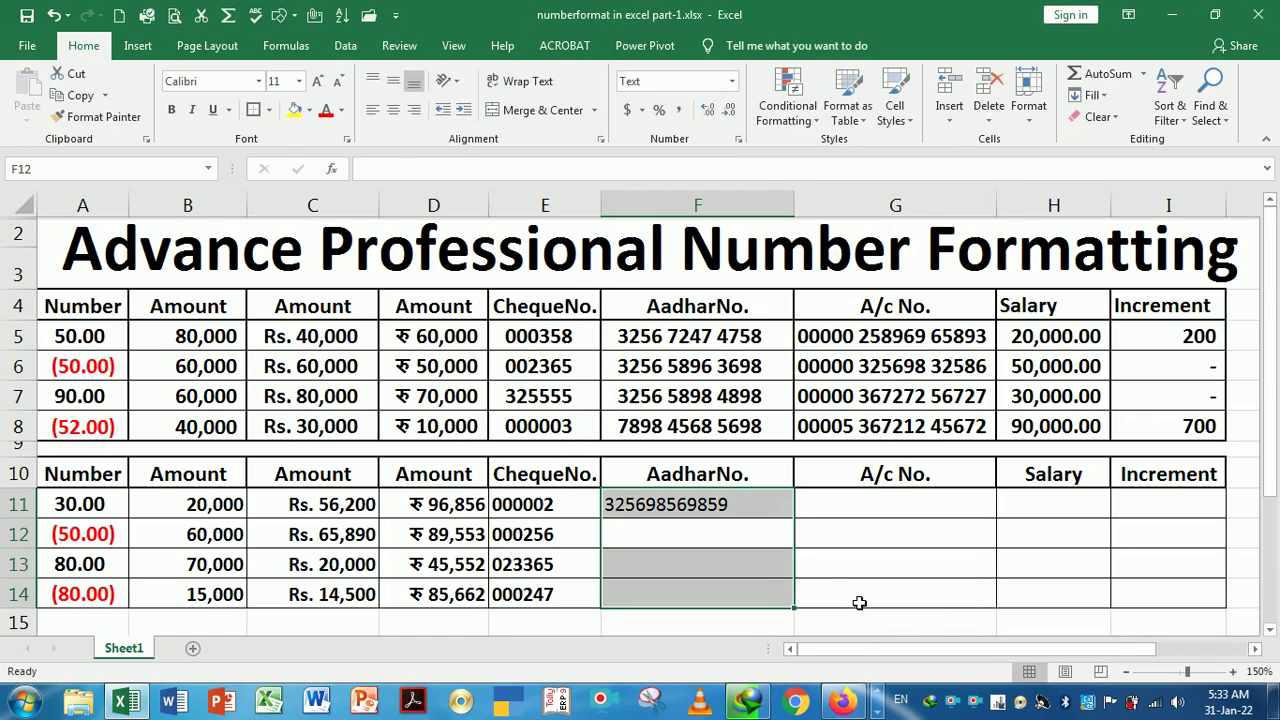
text(365896658)
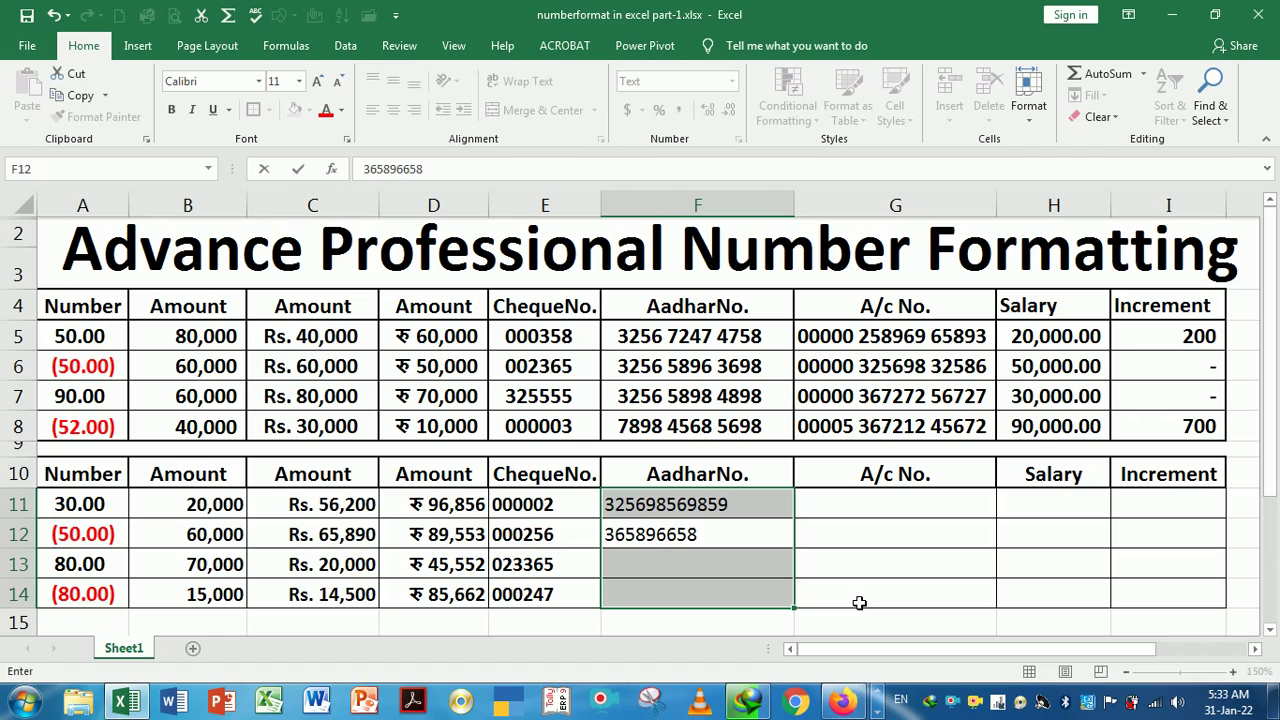
text(989)
key(Return)
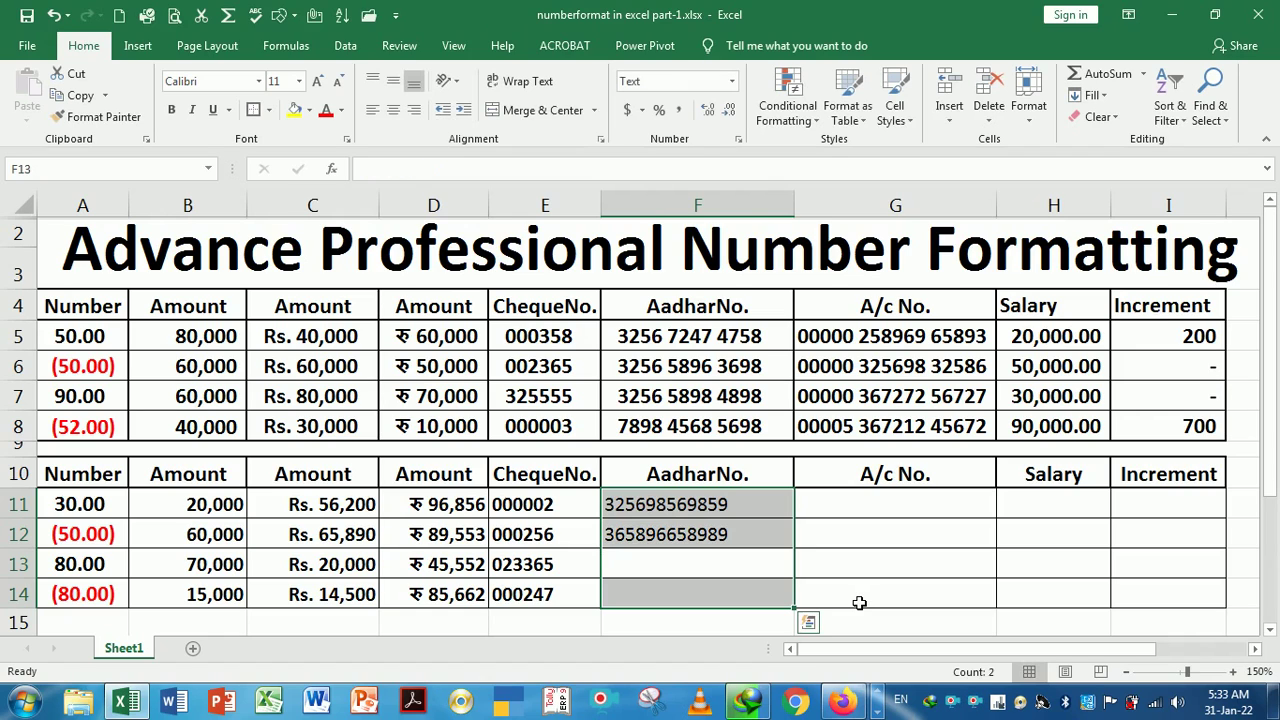
text(325866)
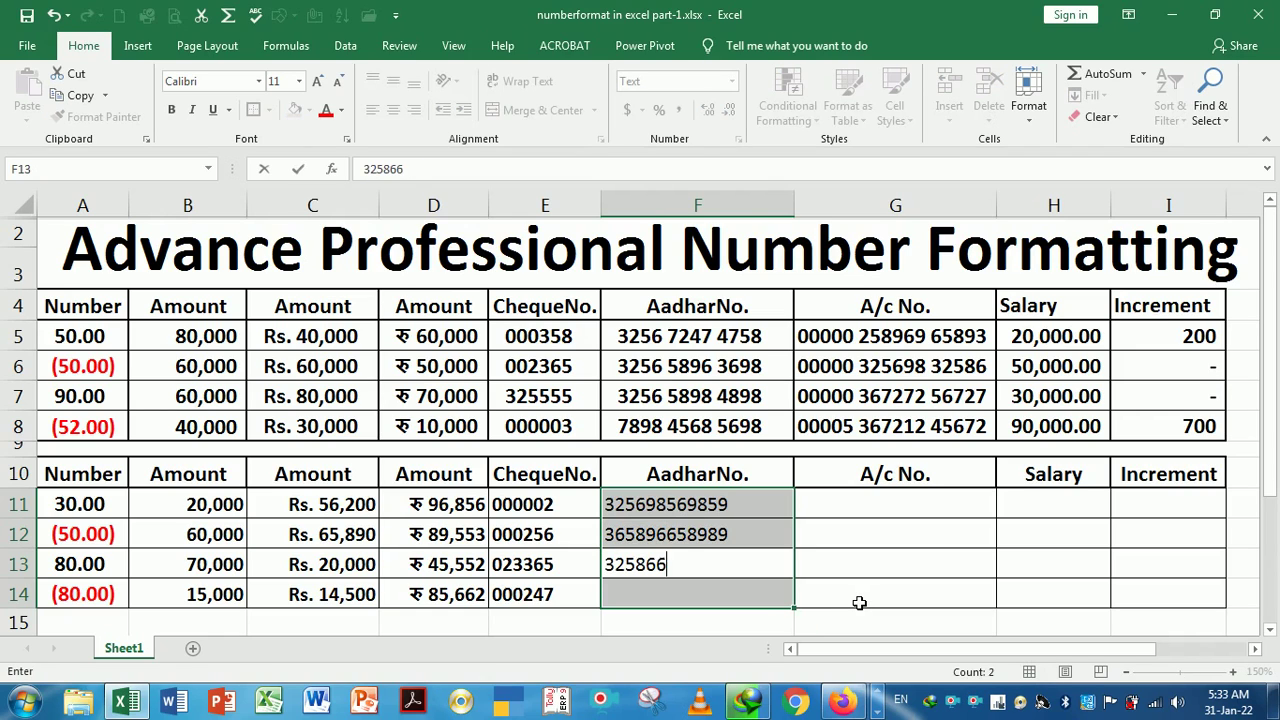
text(666698)
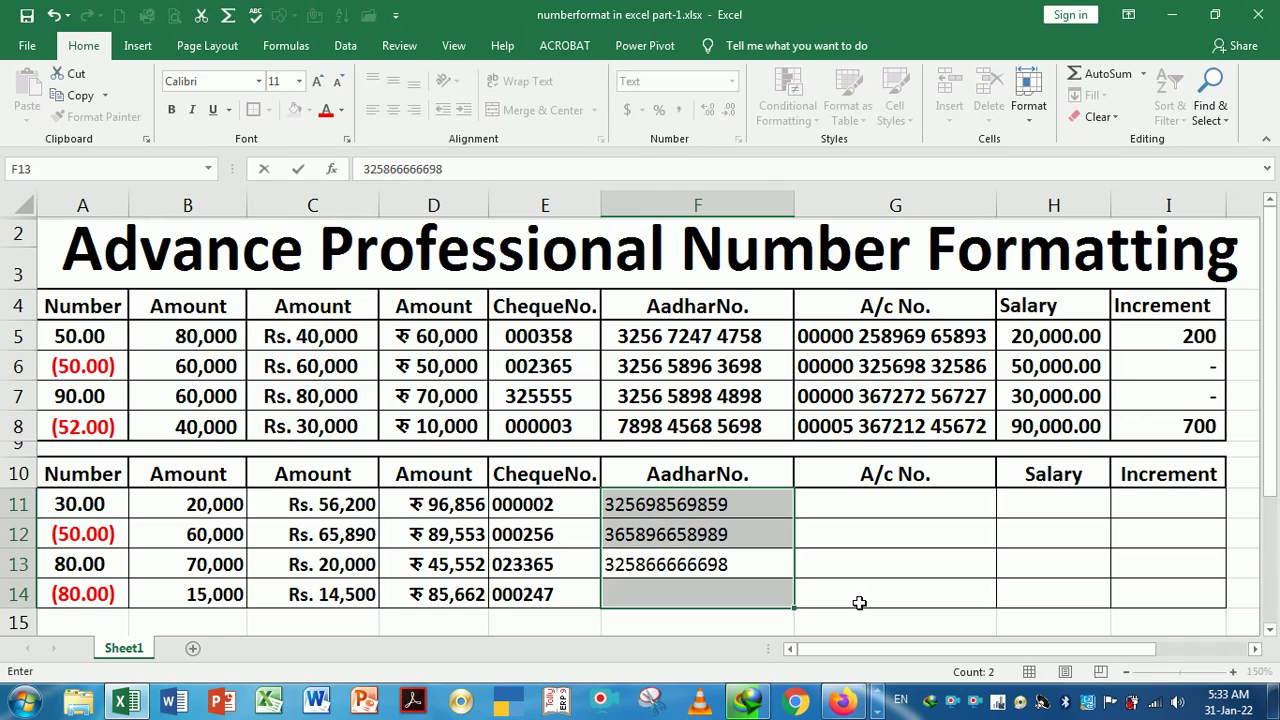
key(Return)
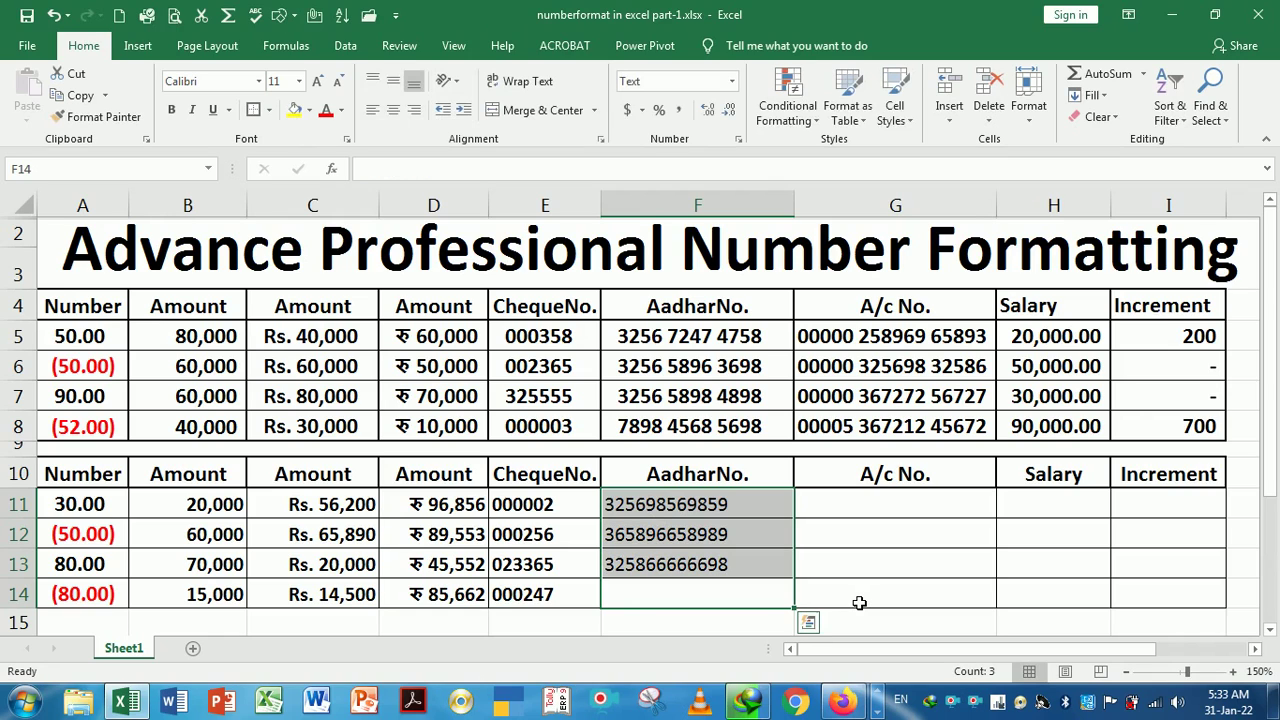
text(3258965)
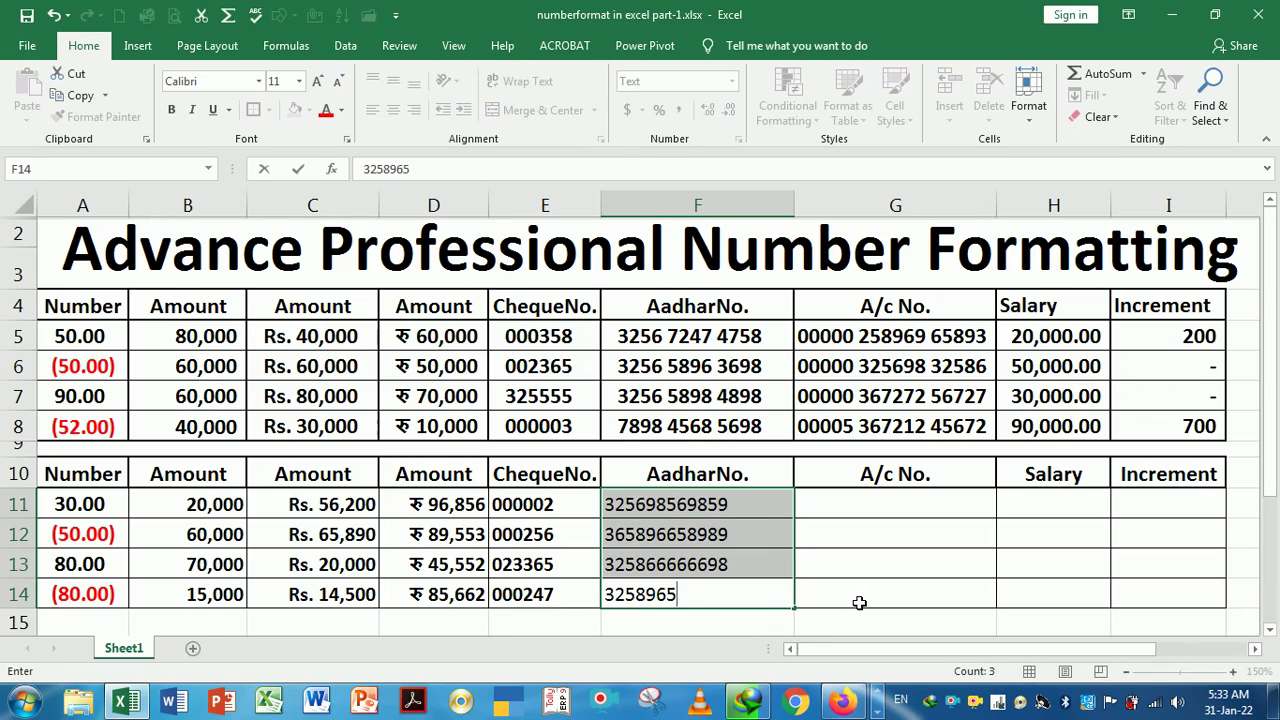
text(89585)
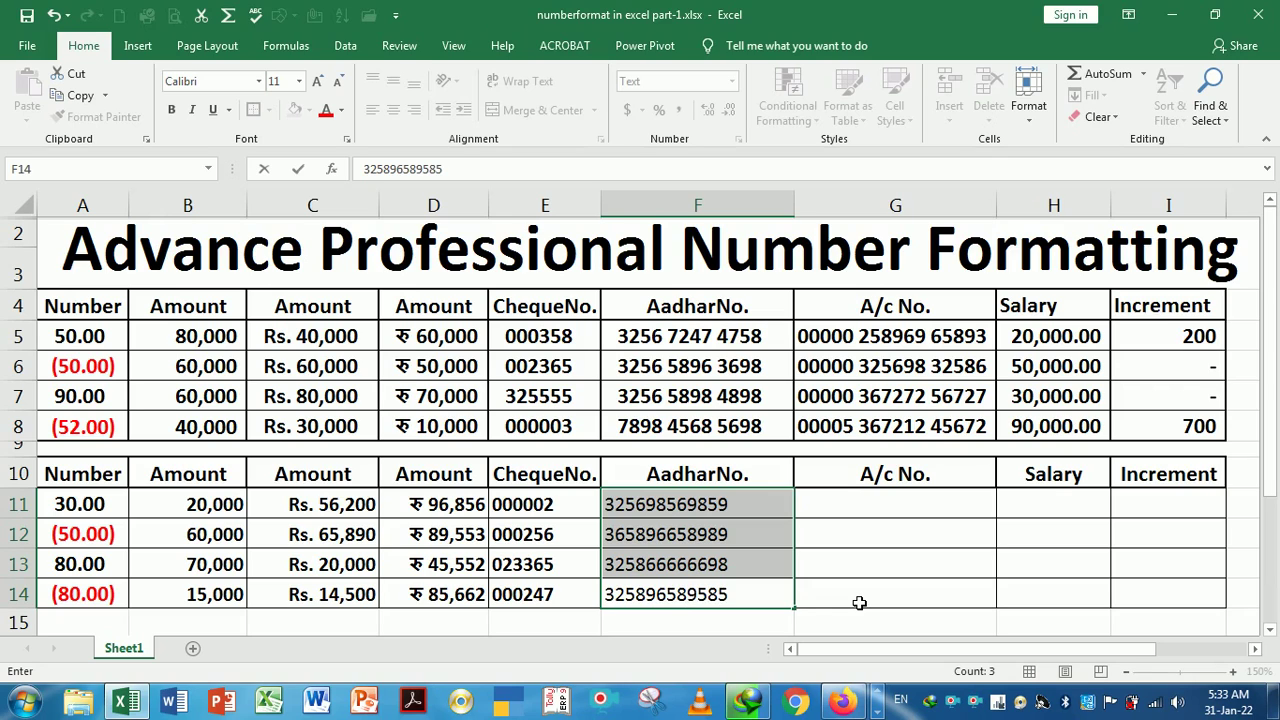
key(Return)
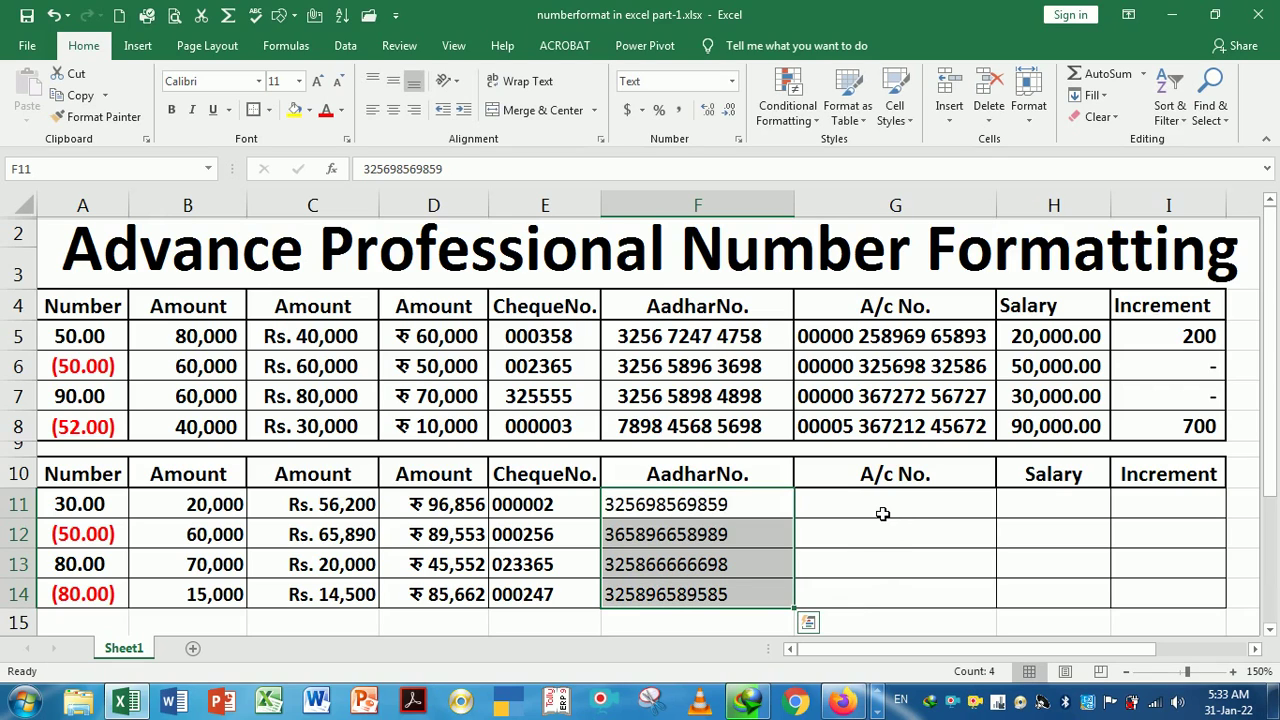
Try entering an account number in G11 with leading zeros and the digit groups separated by spaces.
click(858, 514)
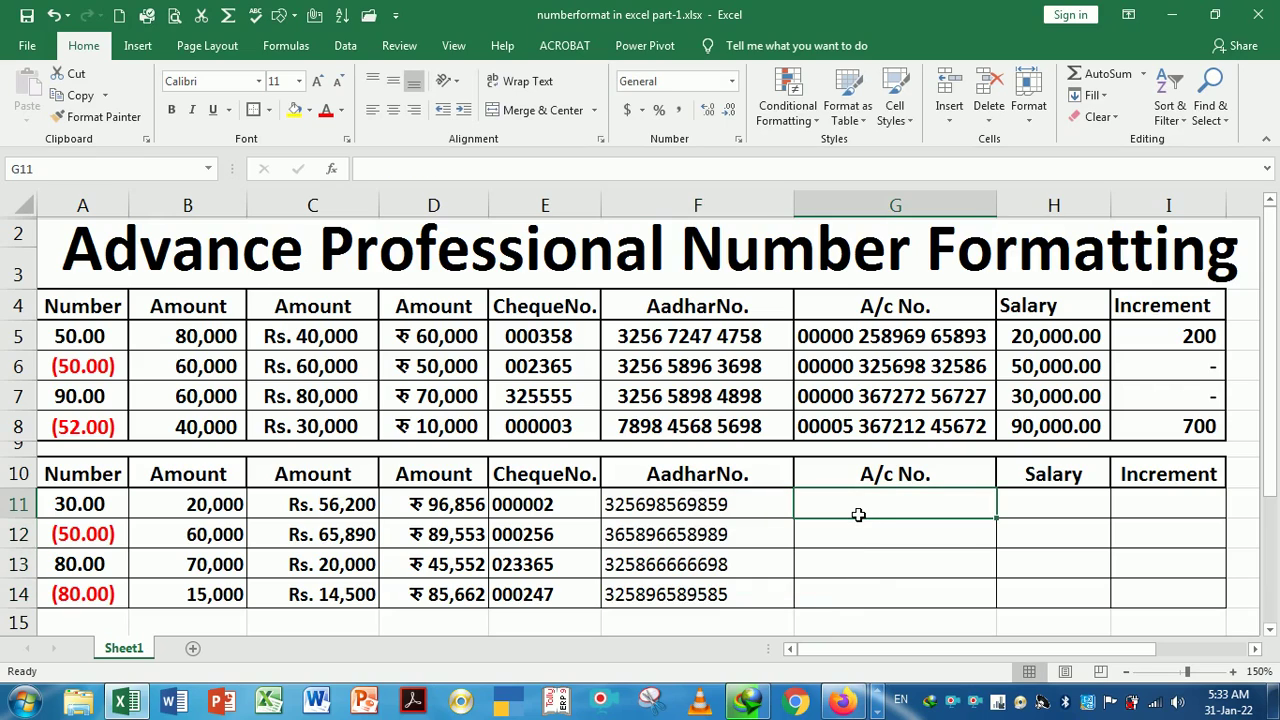
drag(858, 514, 863, 594)
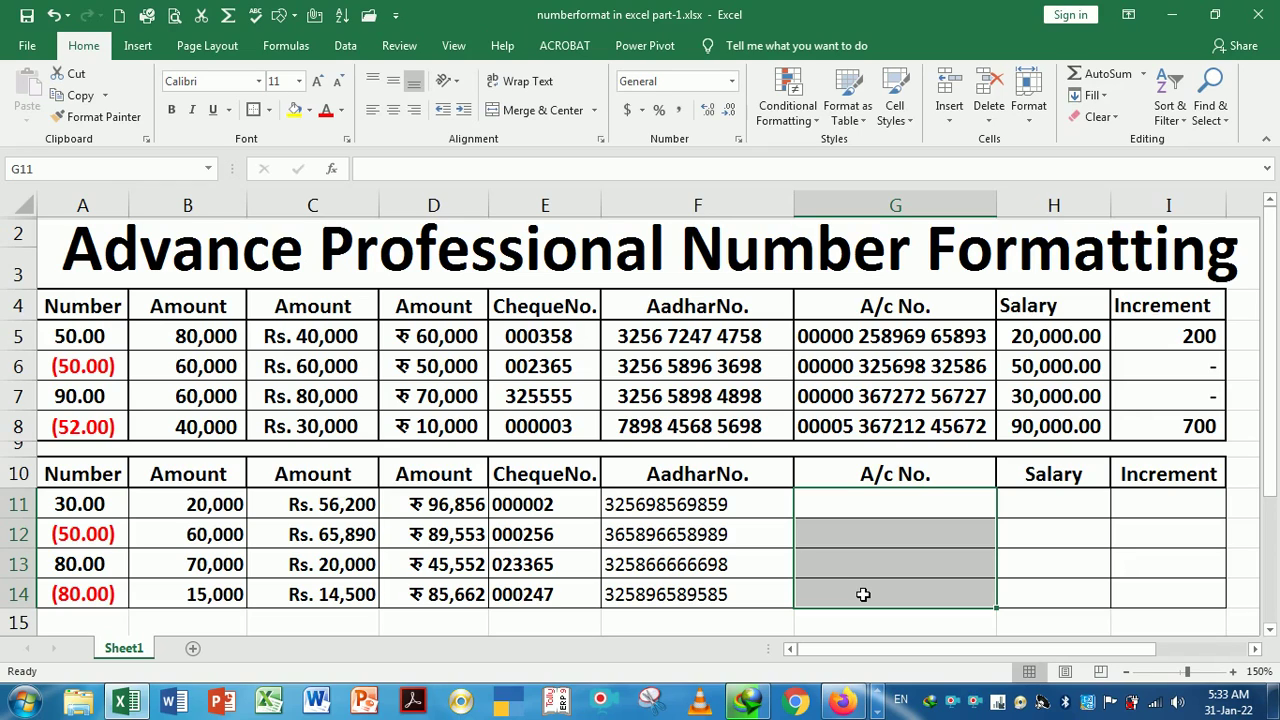
text(0000)
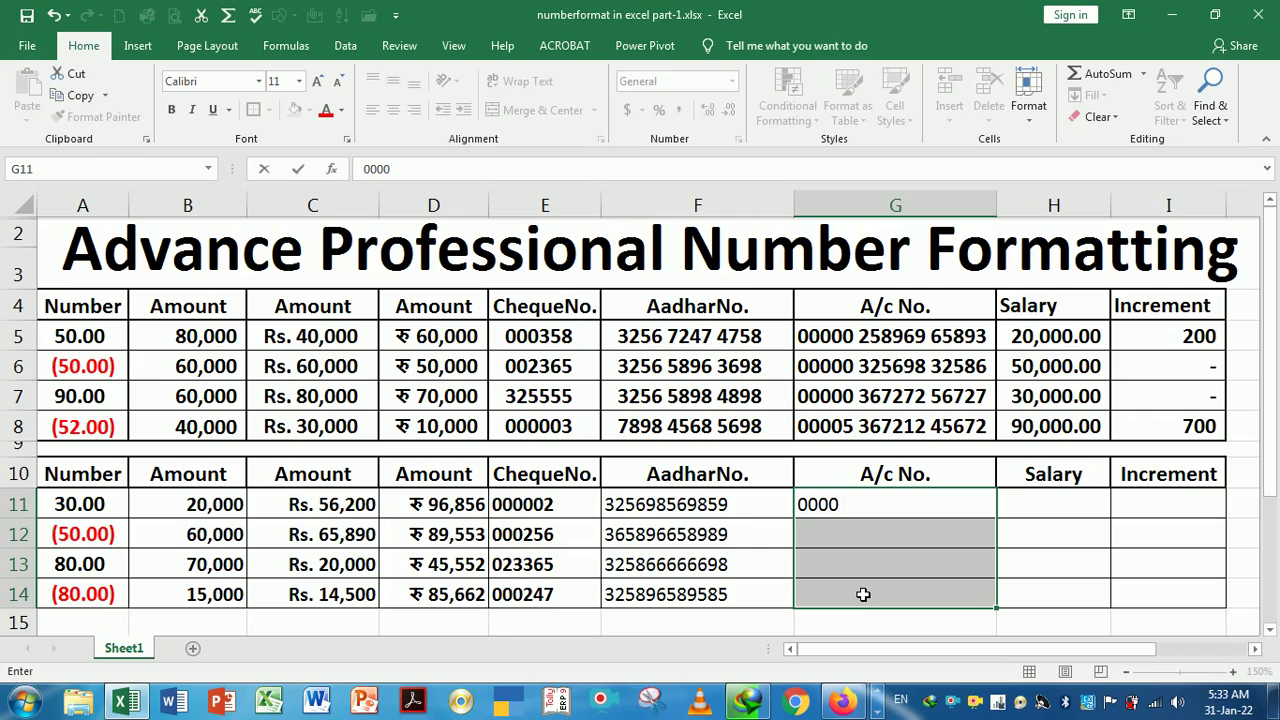
text( 325698)
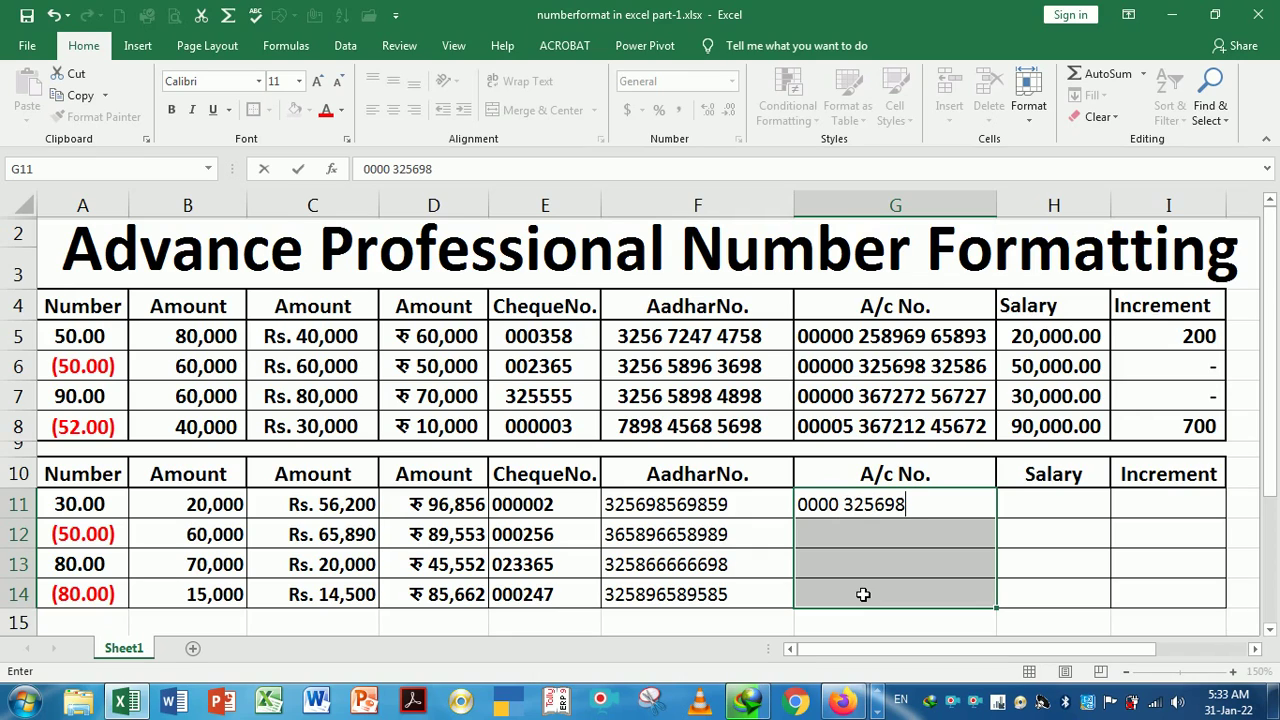
text( 365869)
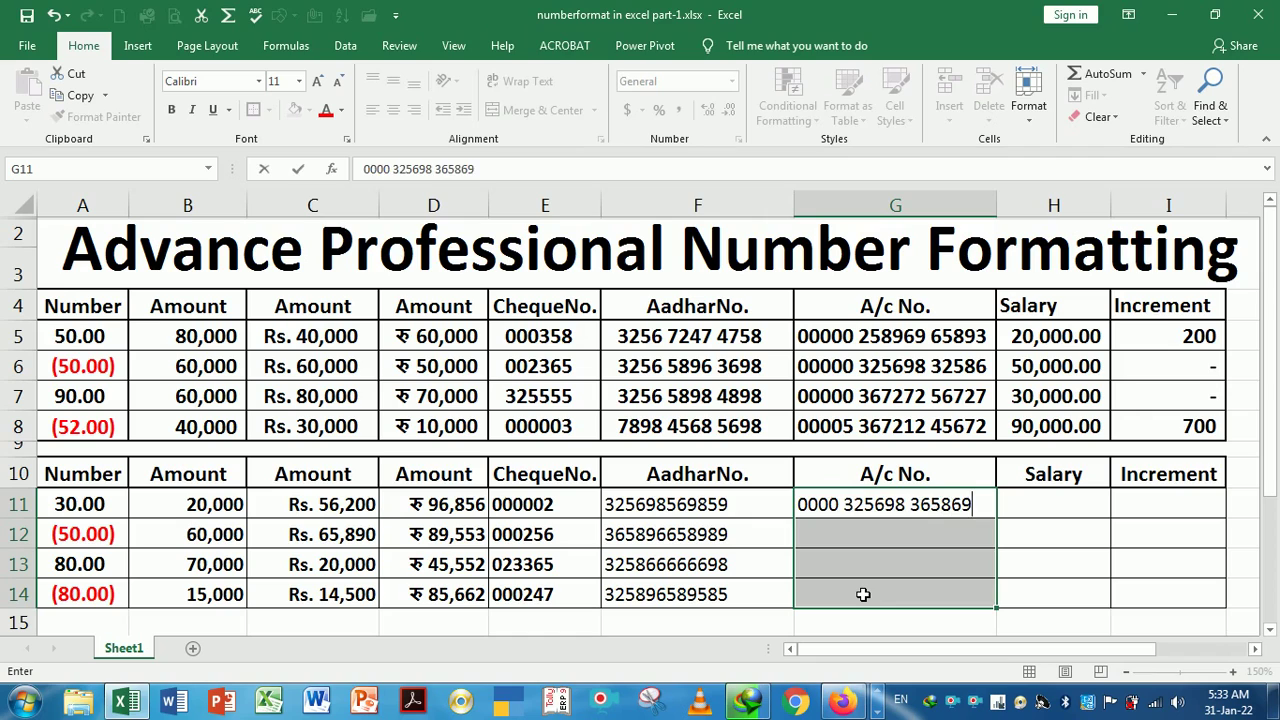
key(Return)
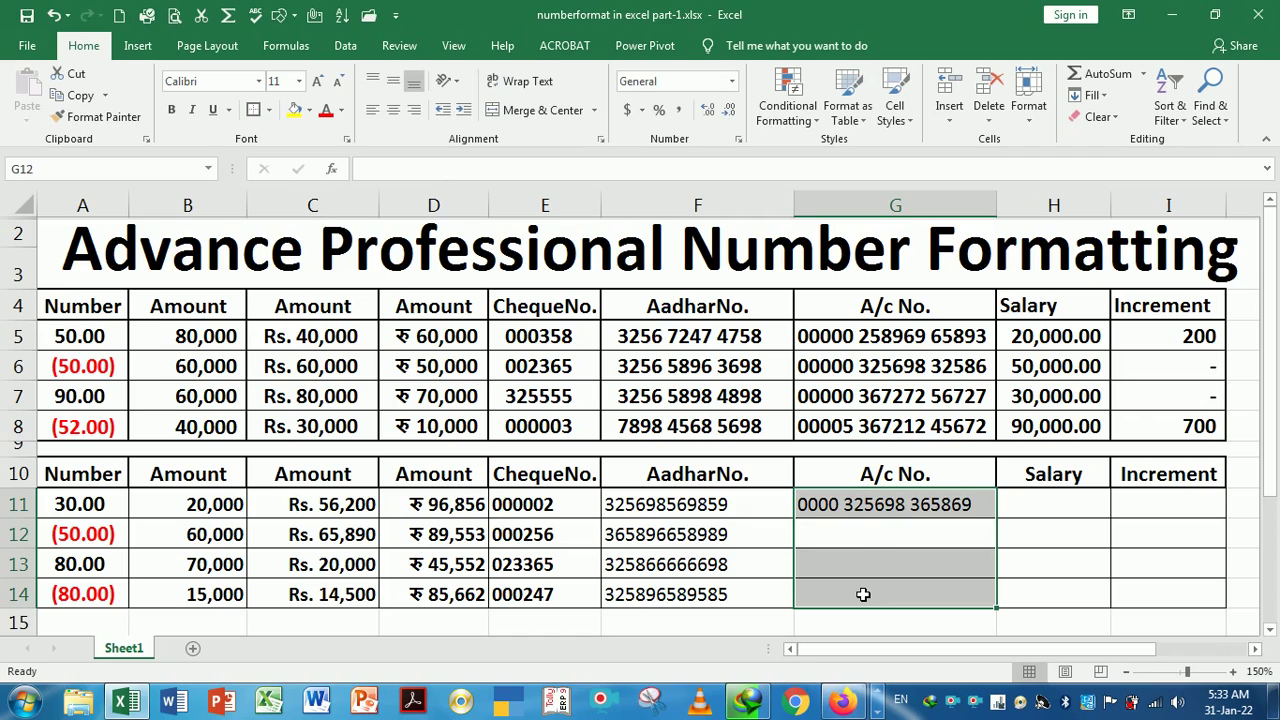
click(854, 549)
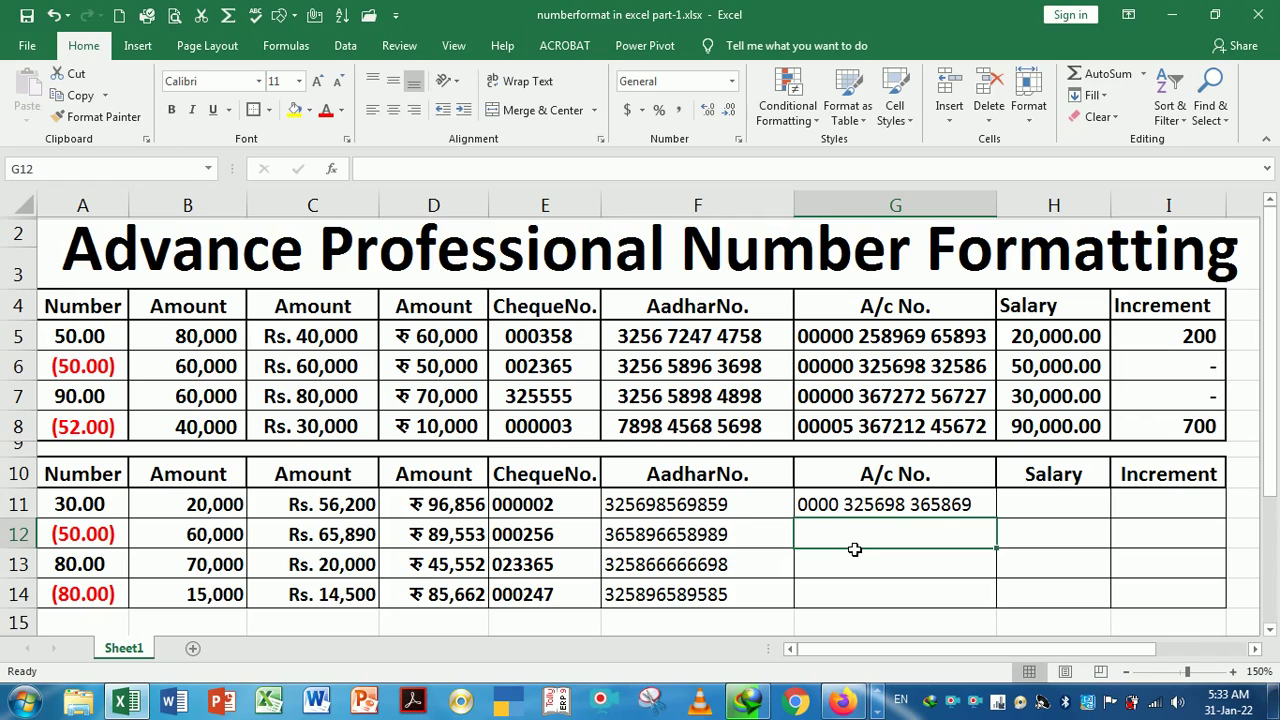
click(847, 509)
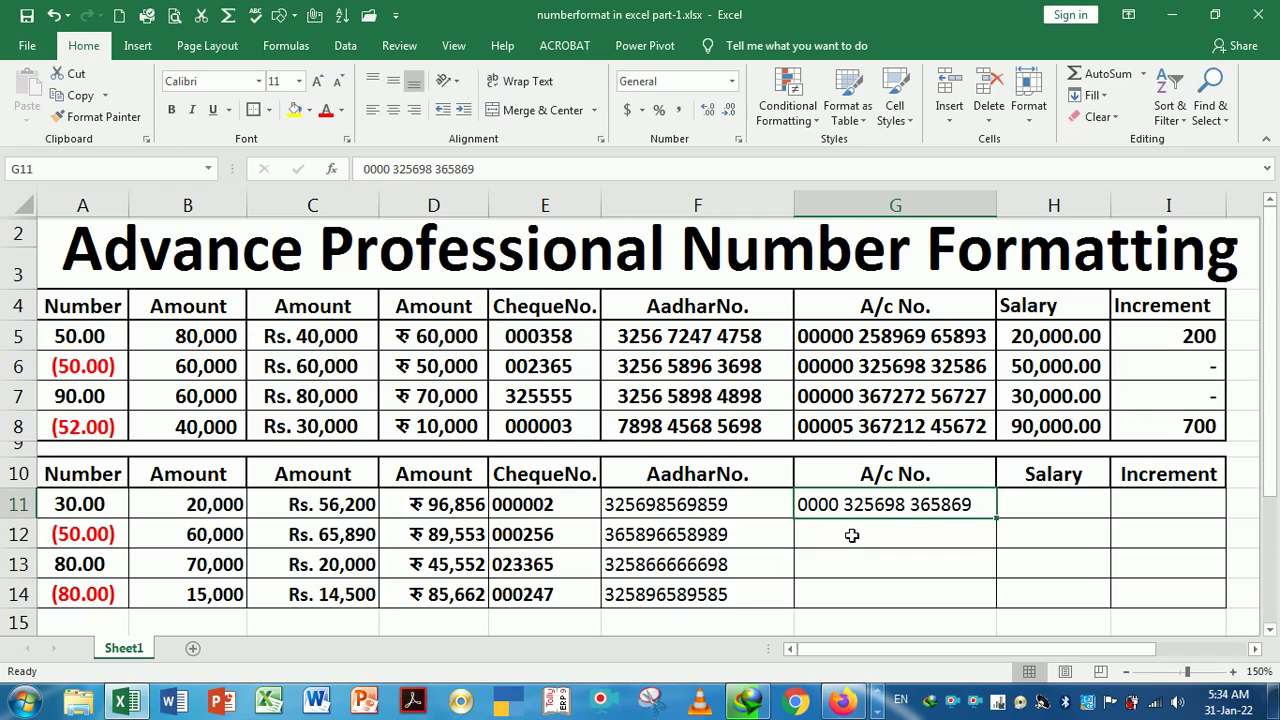
click(851, 541)
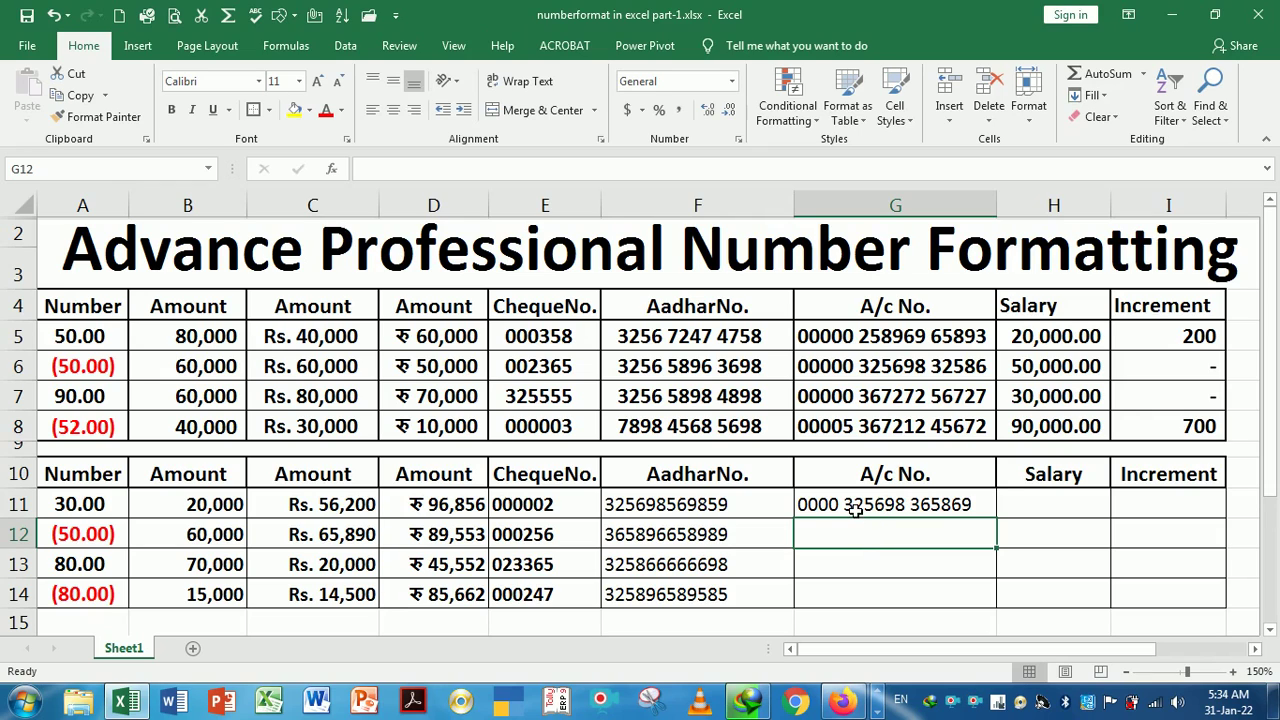
click(855, 509)
drag(855, 509, 866, 617)
click(851, 537)
Clear the contents of the account number cells G11:G14.
click(843, 508)
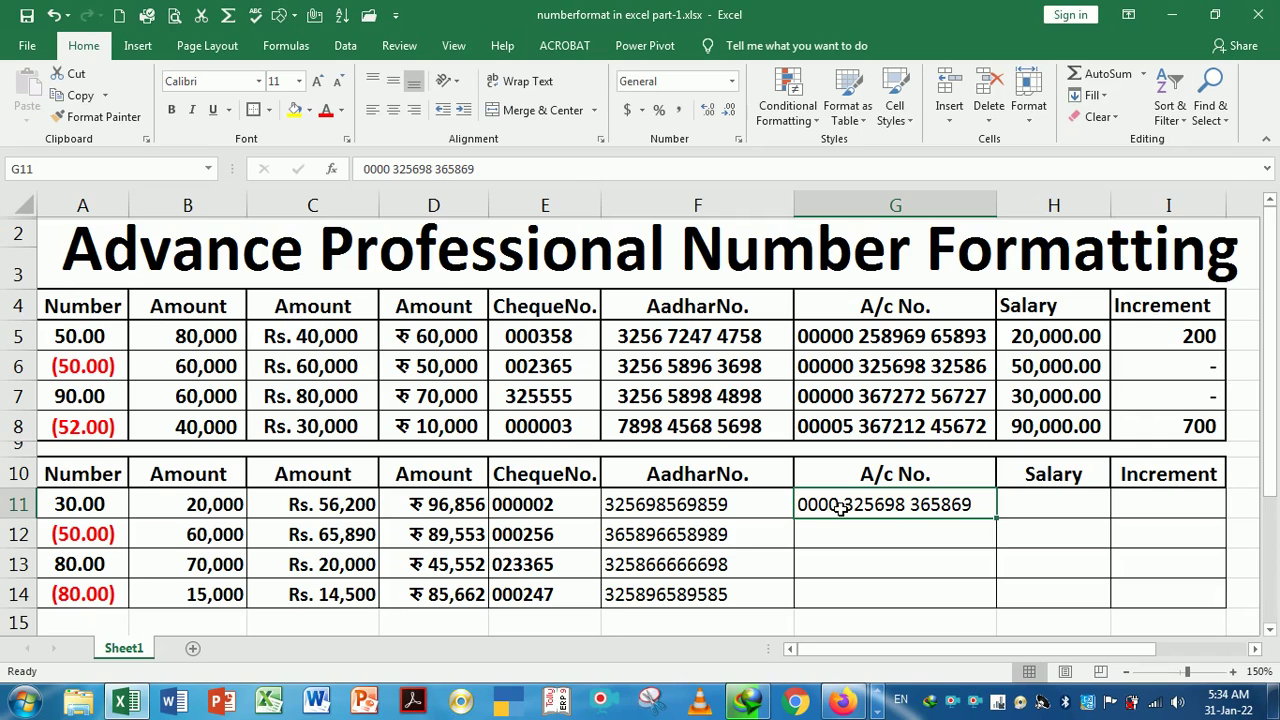
key(shift+Down)
key(shift+Down)
key(shift+Down)
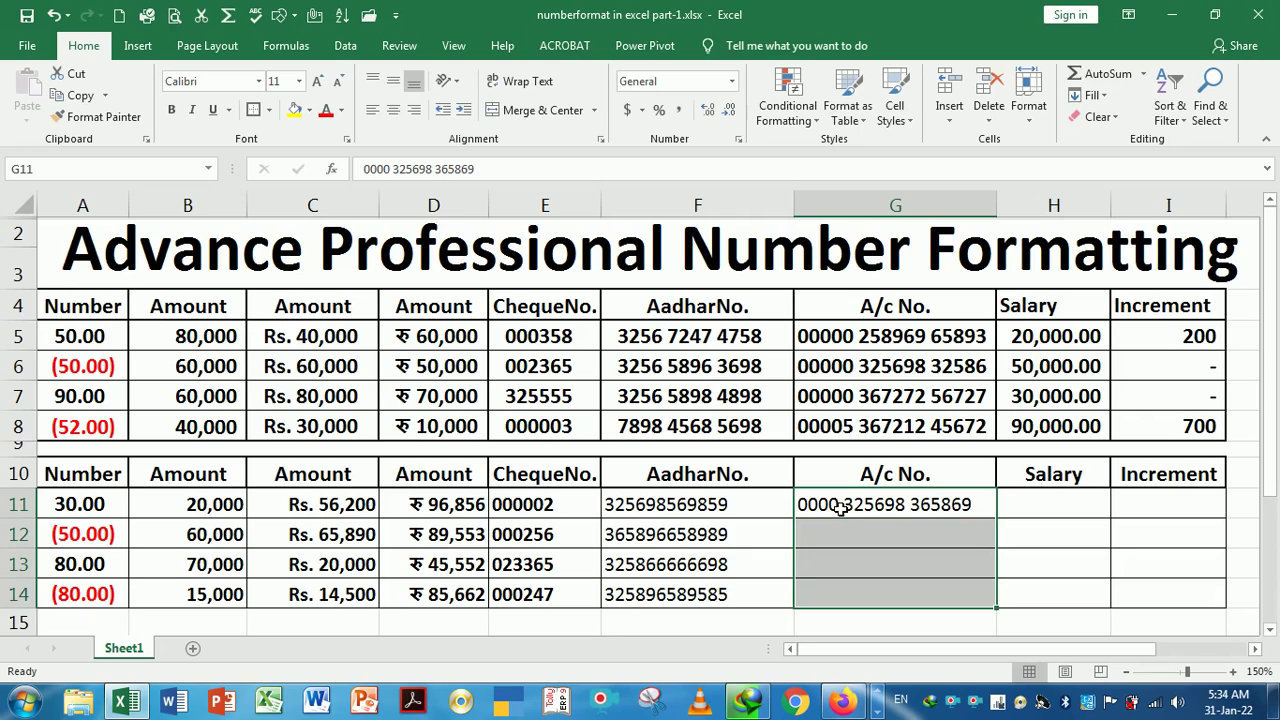
key(Delete)
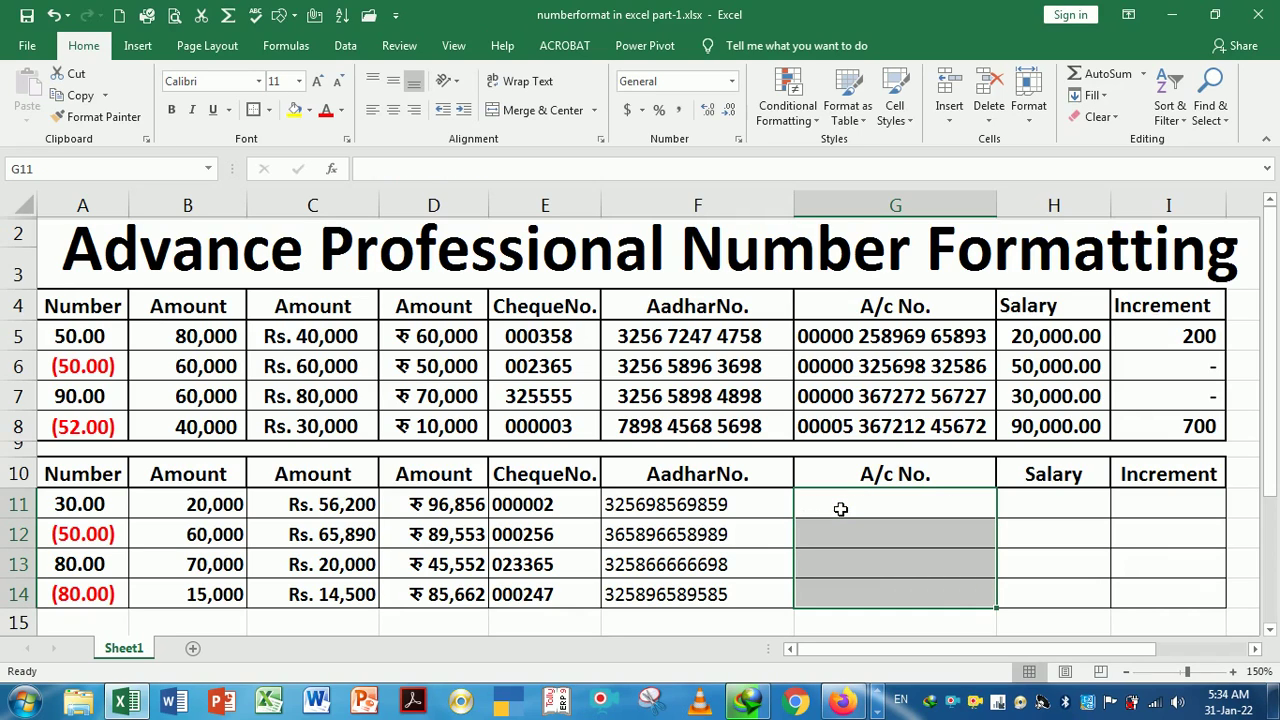
Apply the Text number format to the empty account number cells G11:G14.
key(ctrl+1)
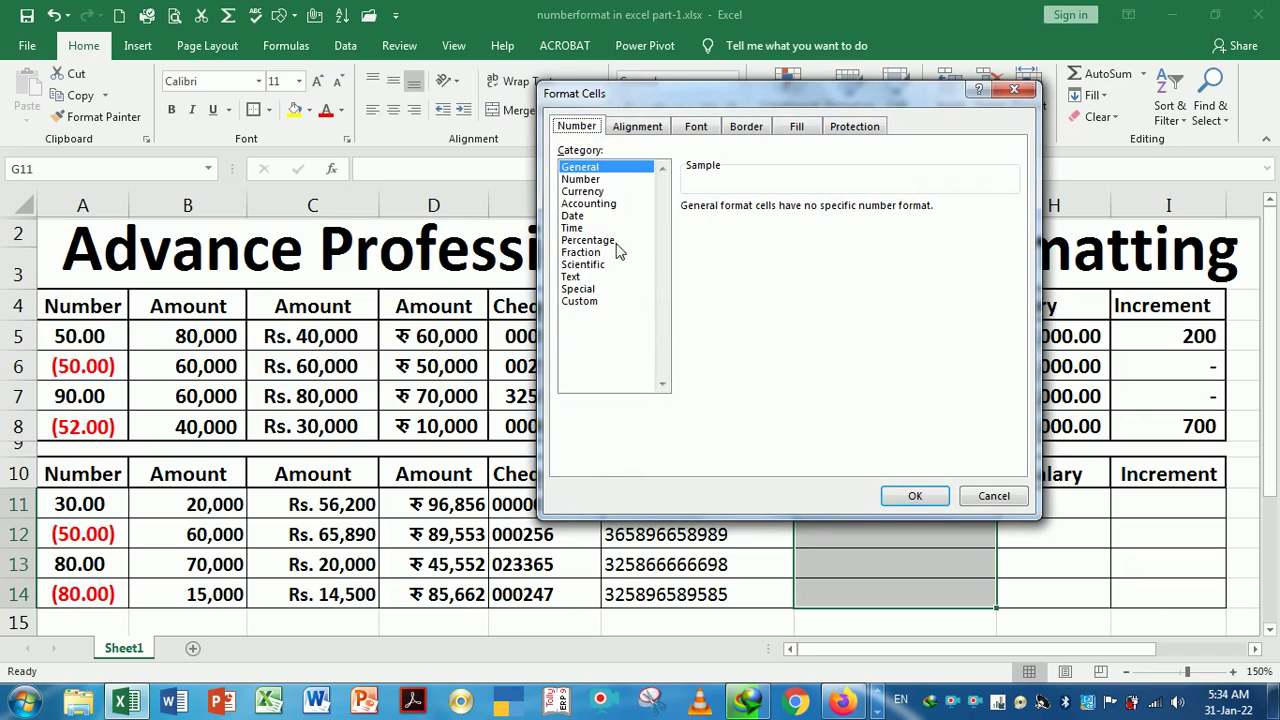
click(582, 265)
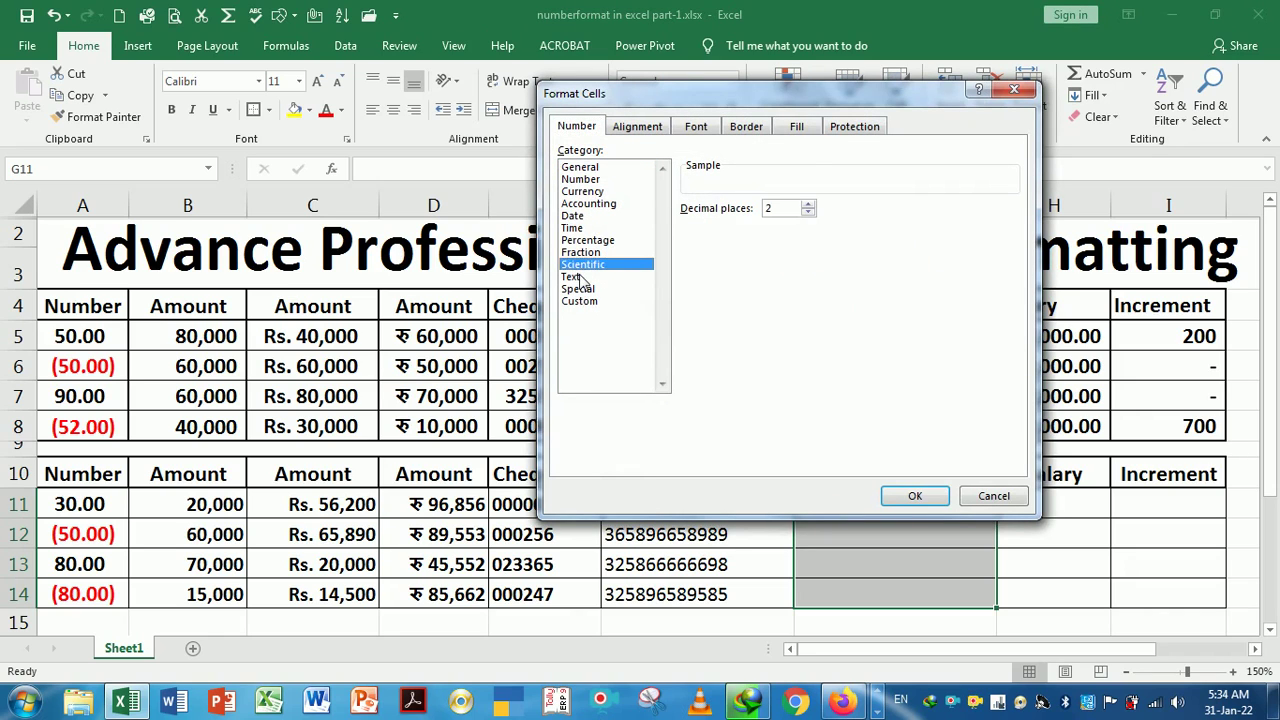
click(575, 277)
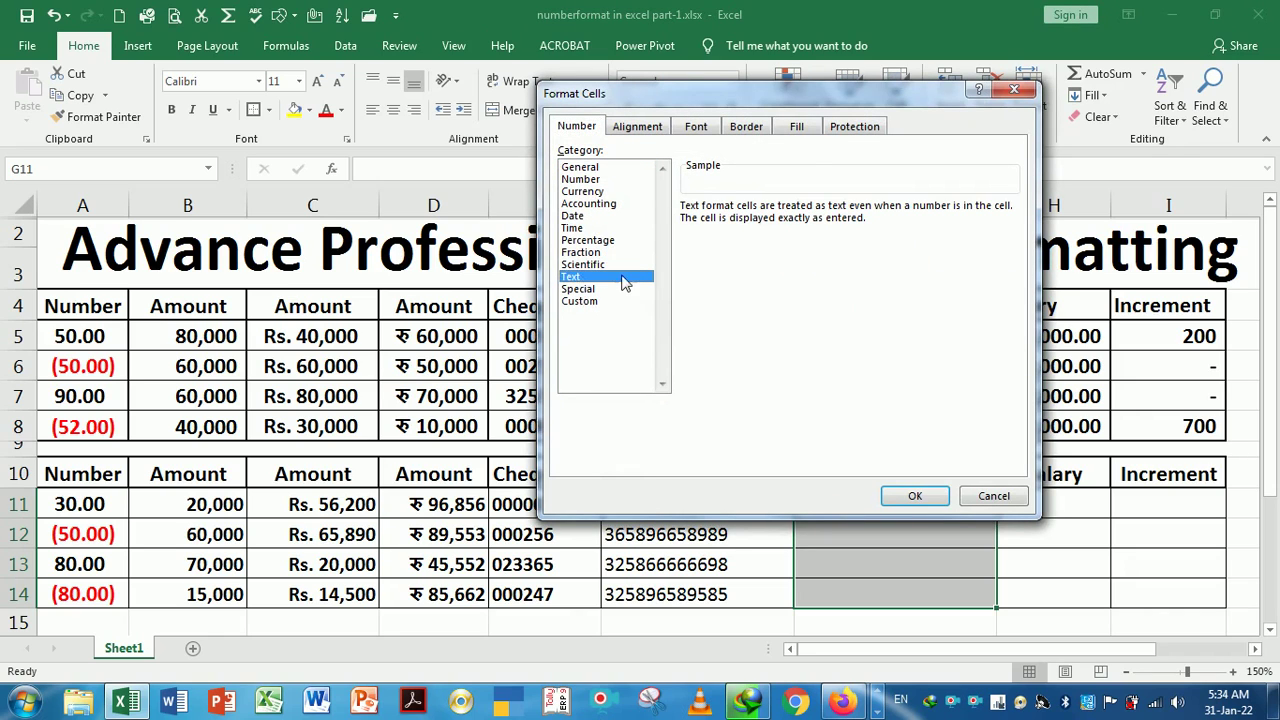
click(907, 497)
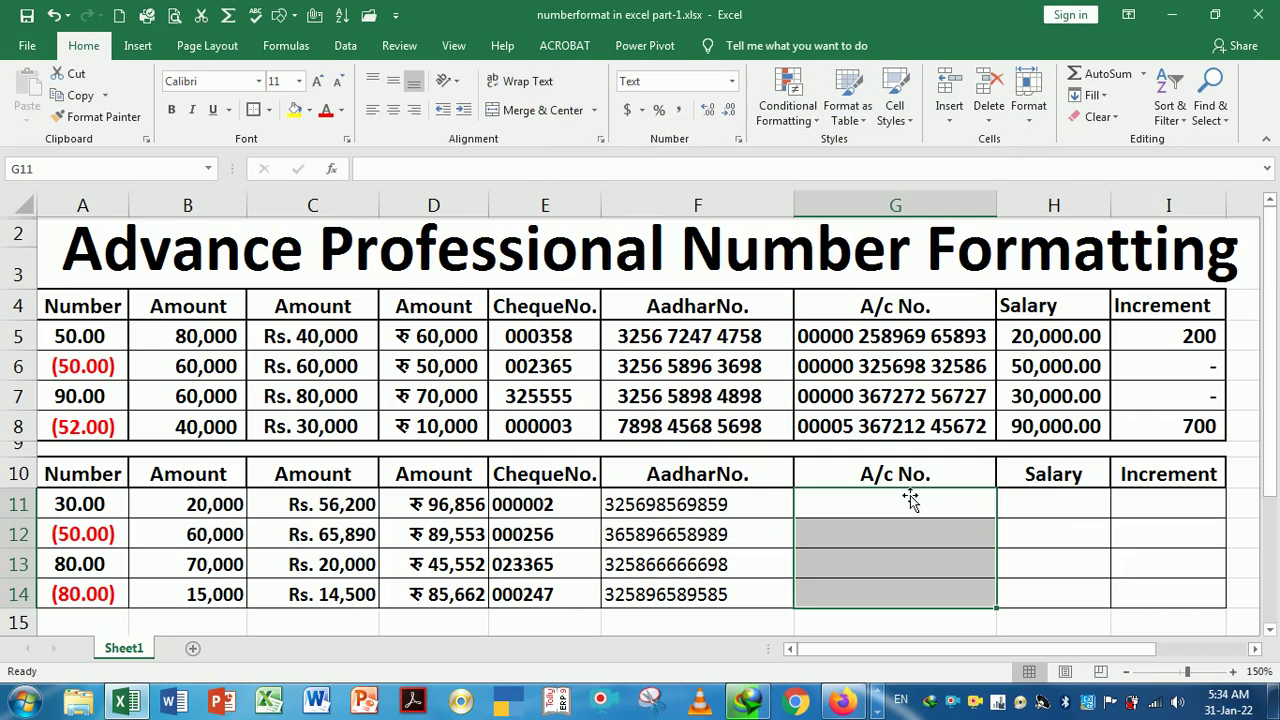
Enter 13-digit account numbers without spaces in cells G11 and G12.
text(2658)
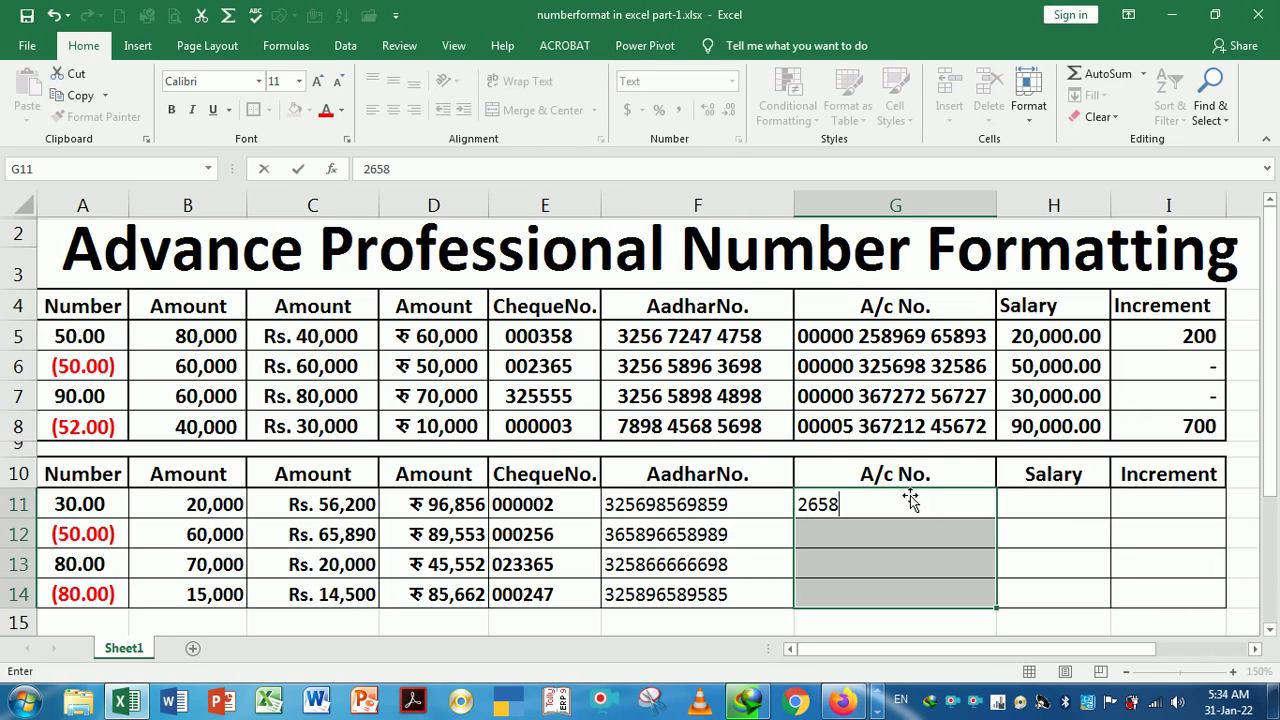
text(654786895)
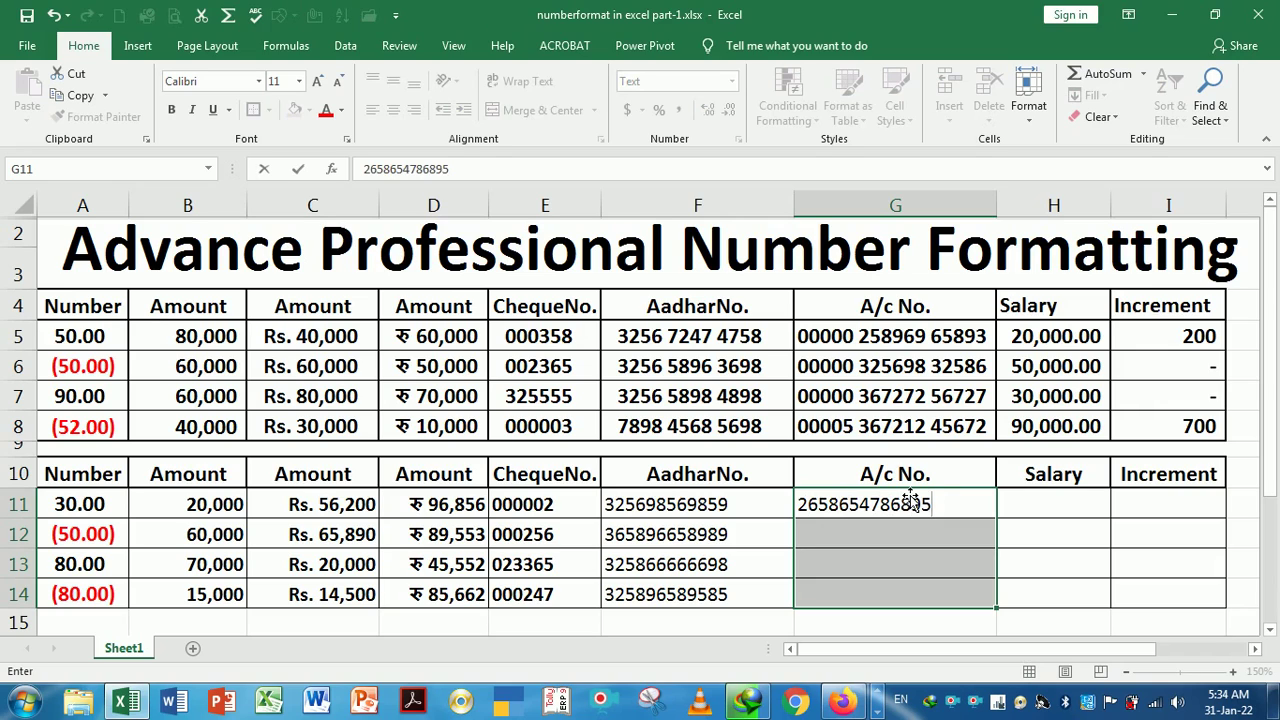
key(Return)
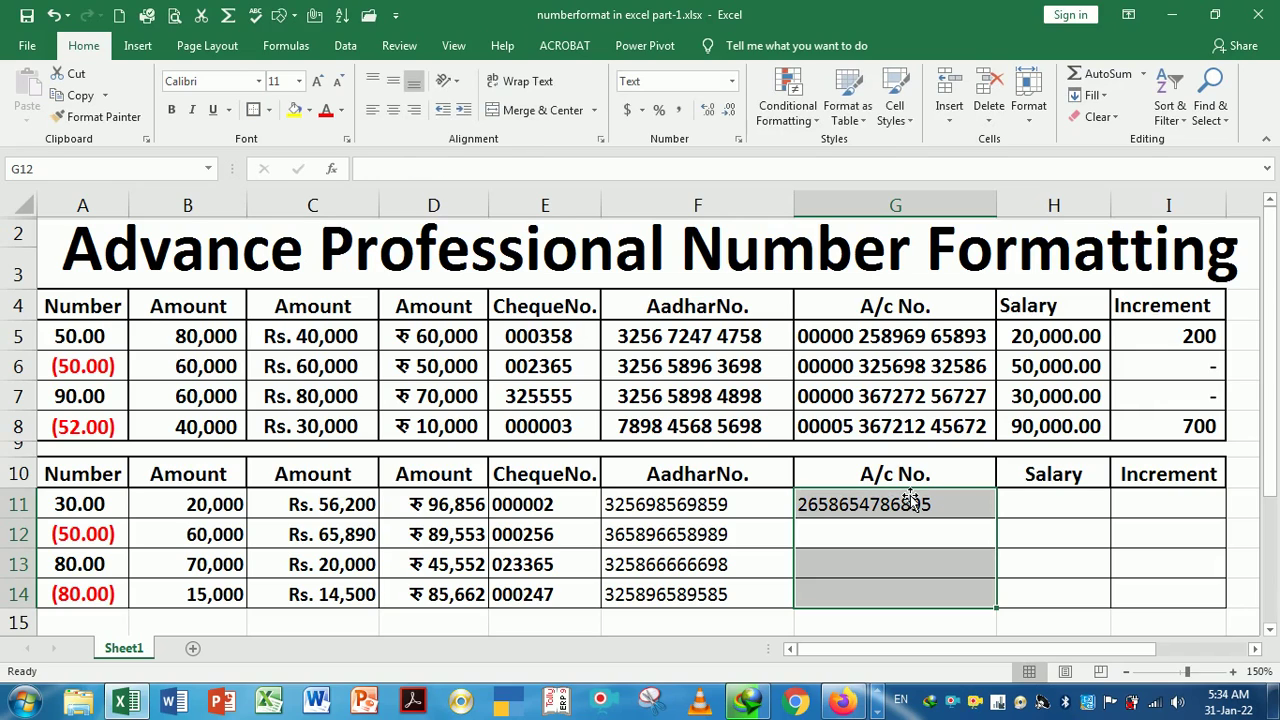
text(365896589)
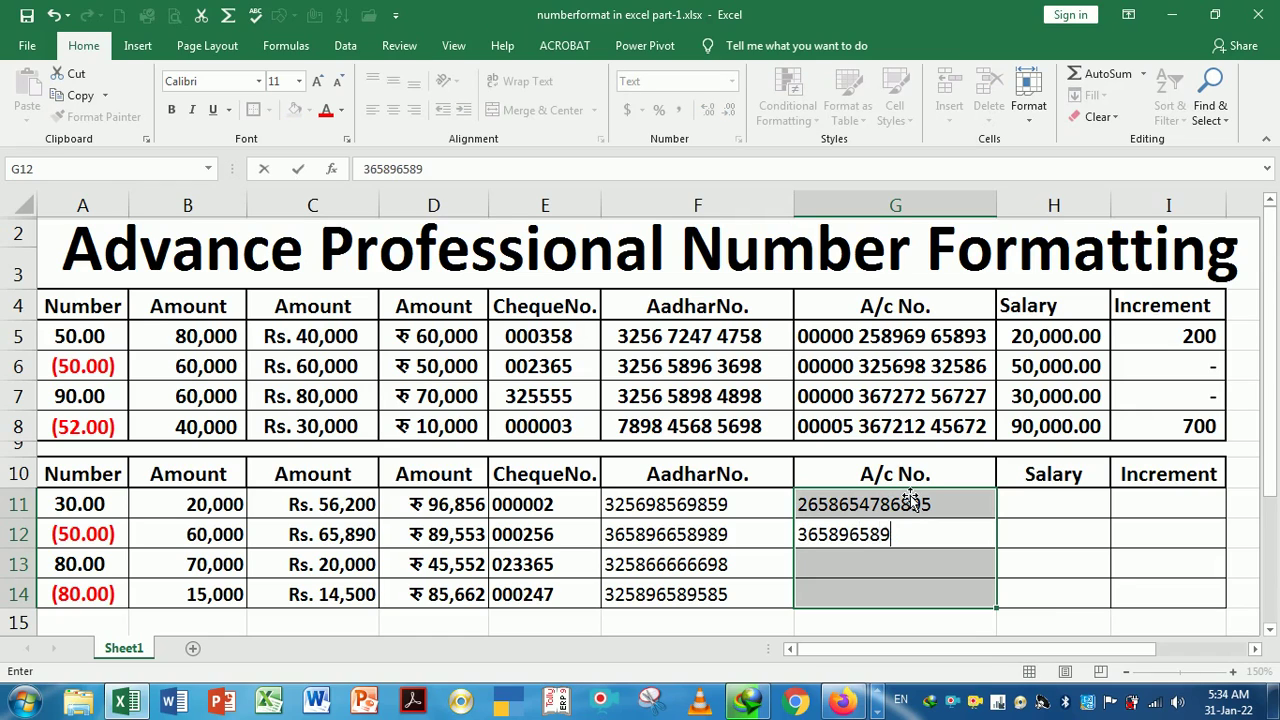
text(5889)
key(Return)
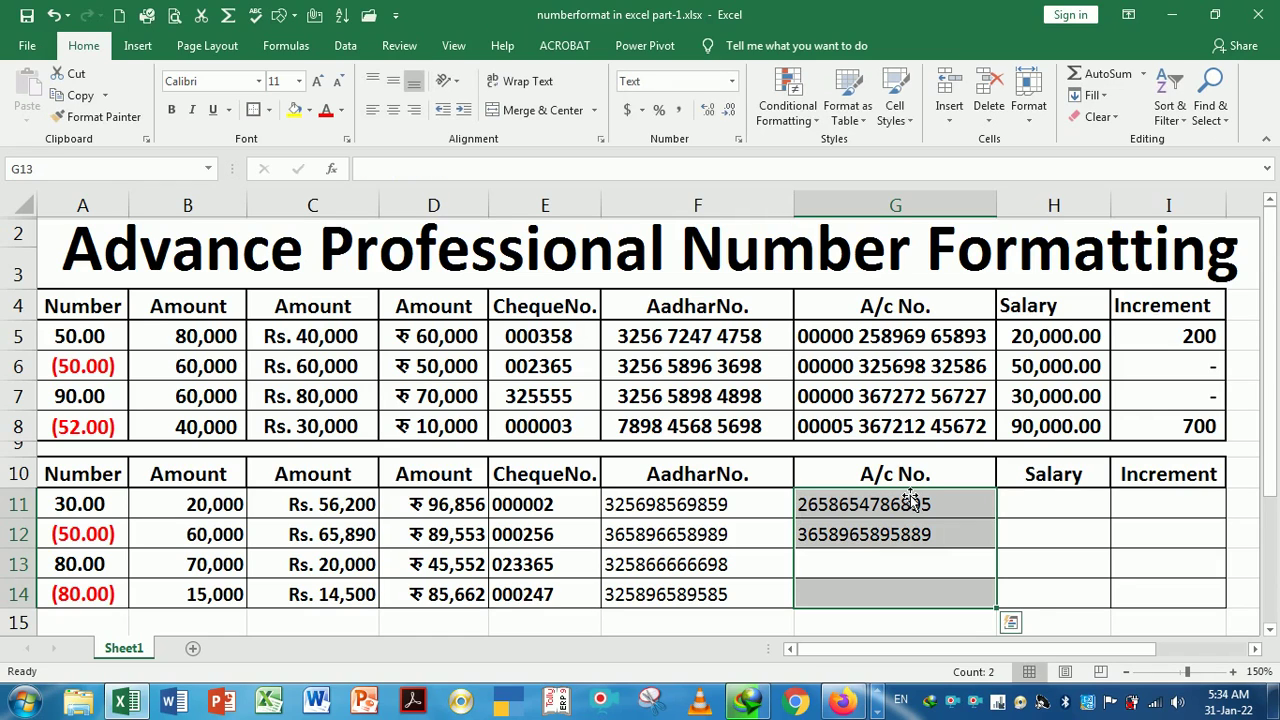
Fill the account number from G11 down to G14.
click(1010, 622)
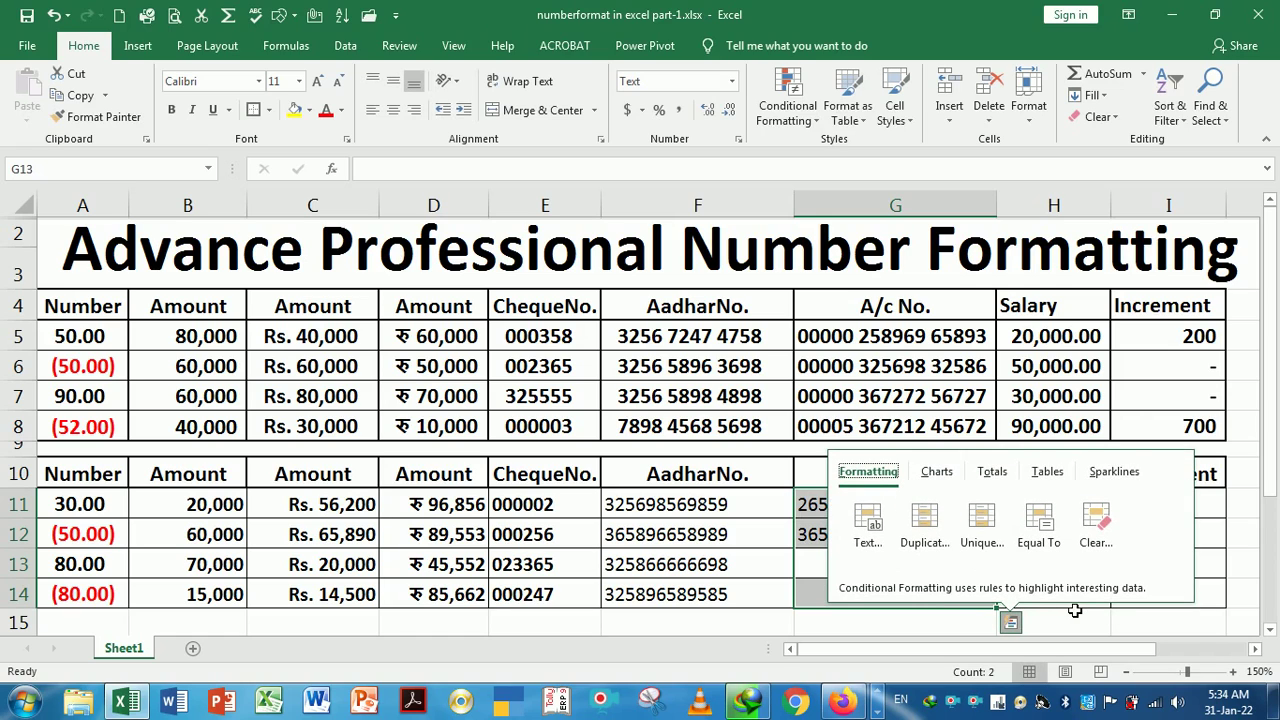
key(Escape)
key(ctrl+d)
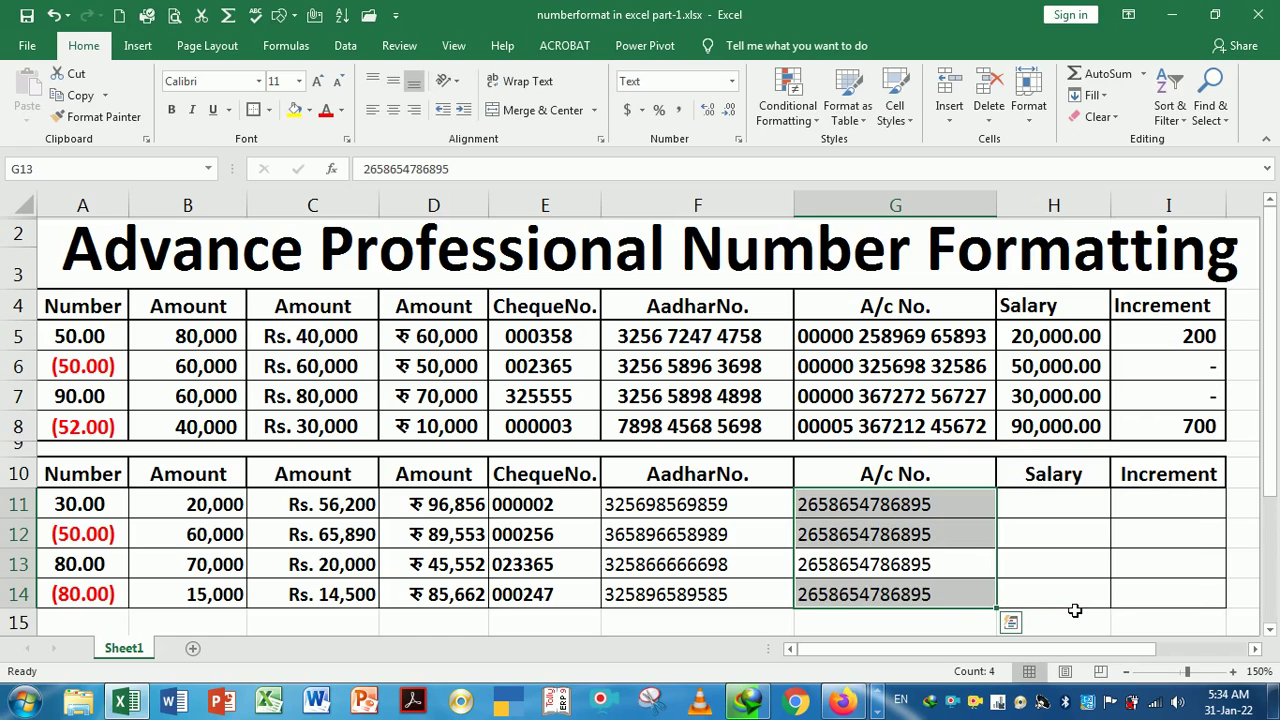
click(965, 510)
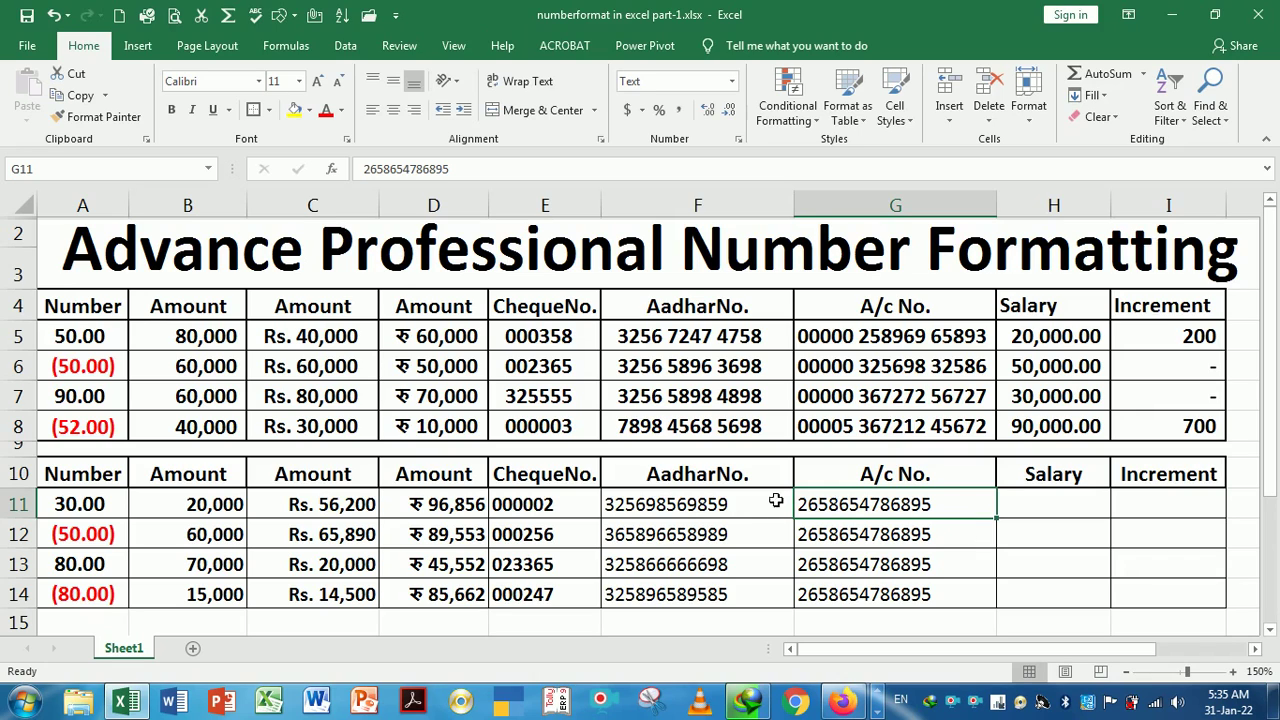
click(739, 510)
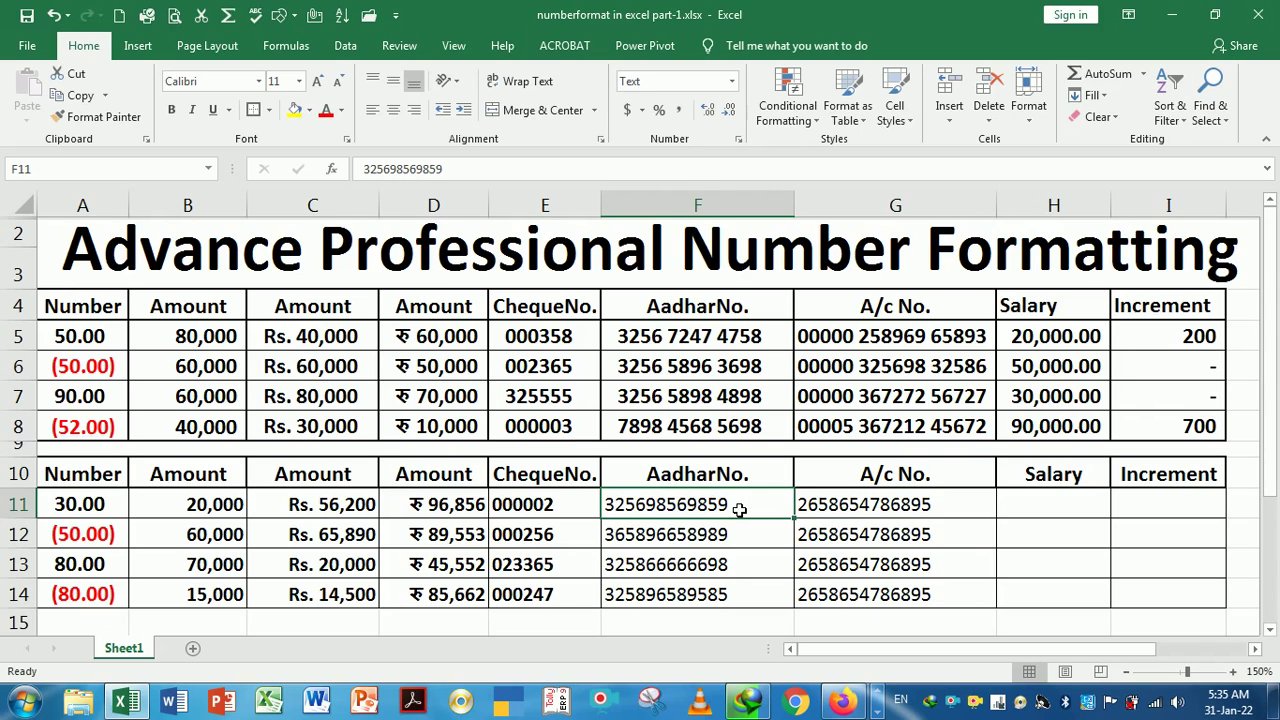
click(821, 513)
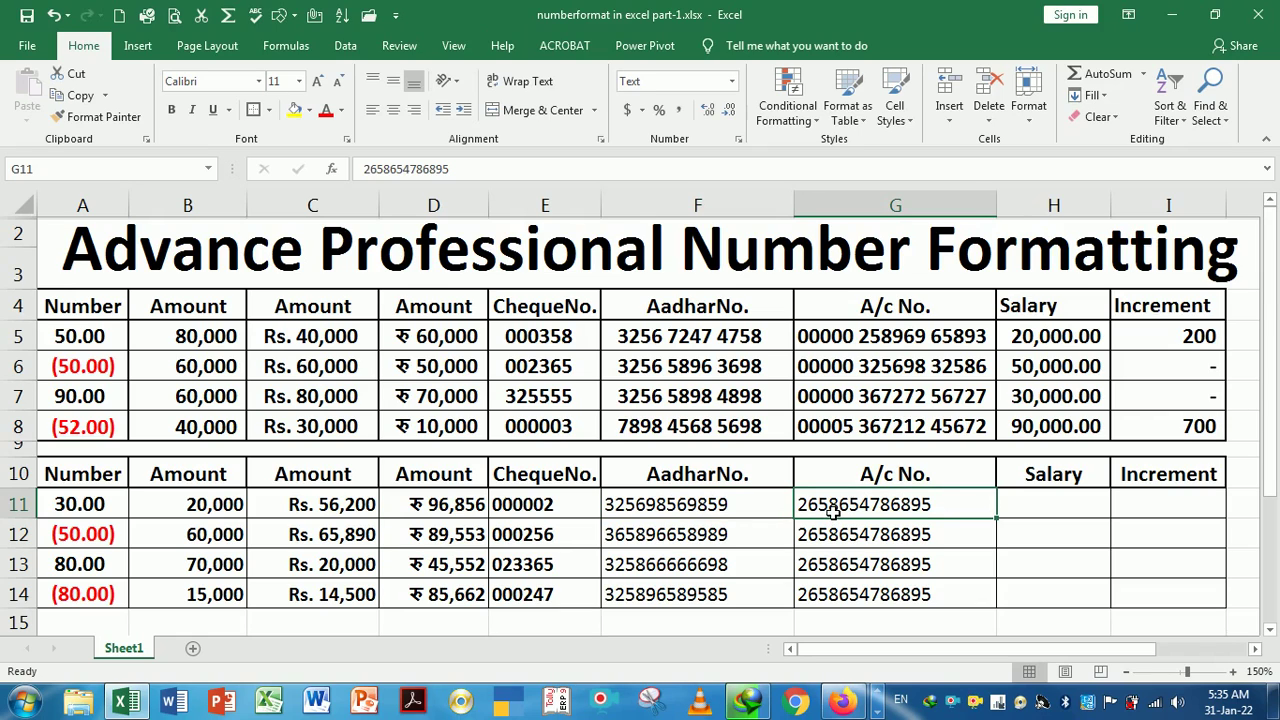
Enter the salaries 20000, 60000, 8000 and 5000 in cells H11 to H14.
click(1023, 506)
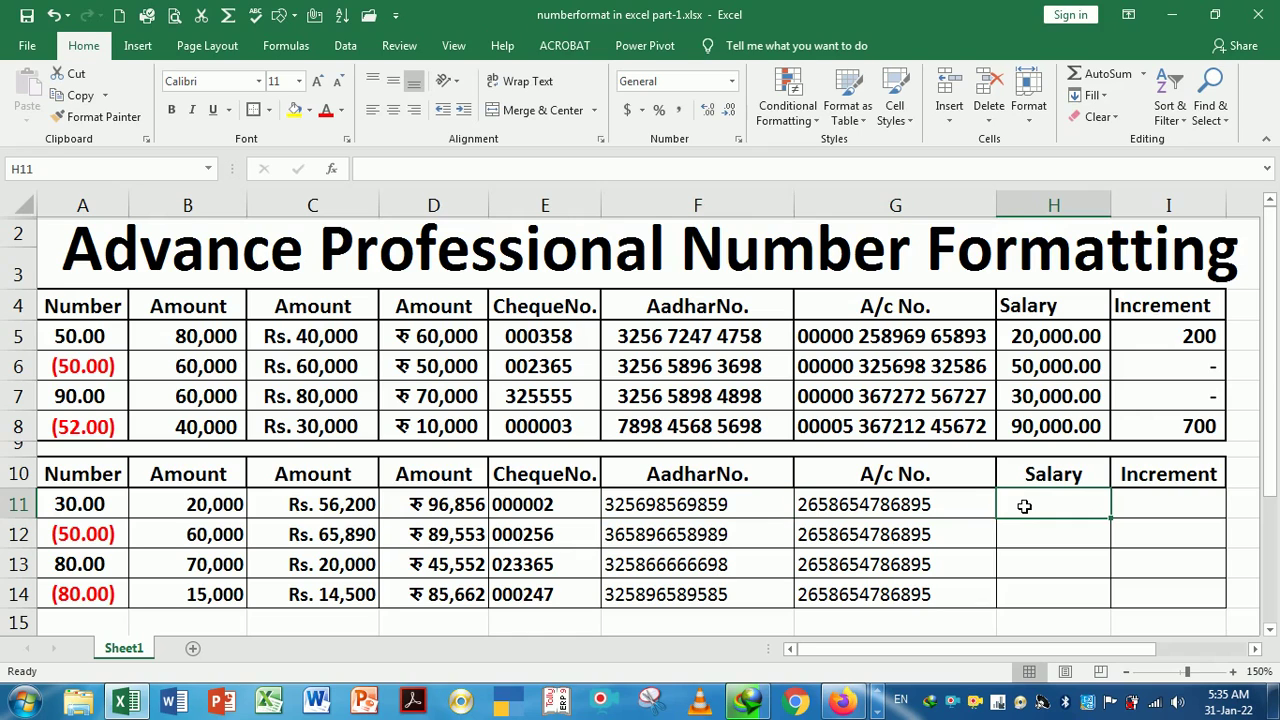
text(20000)
key(Return)
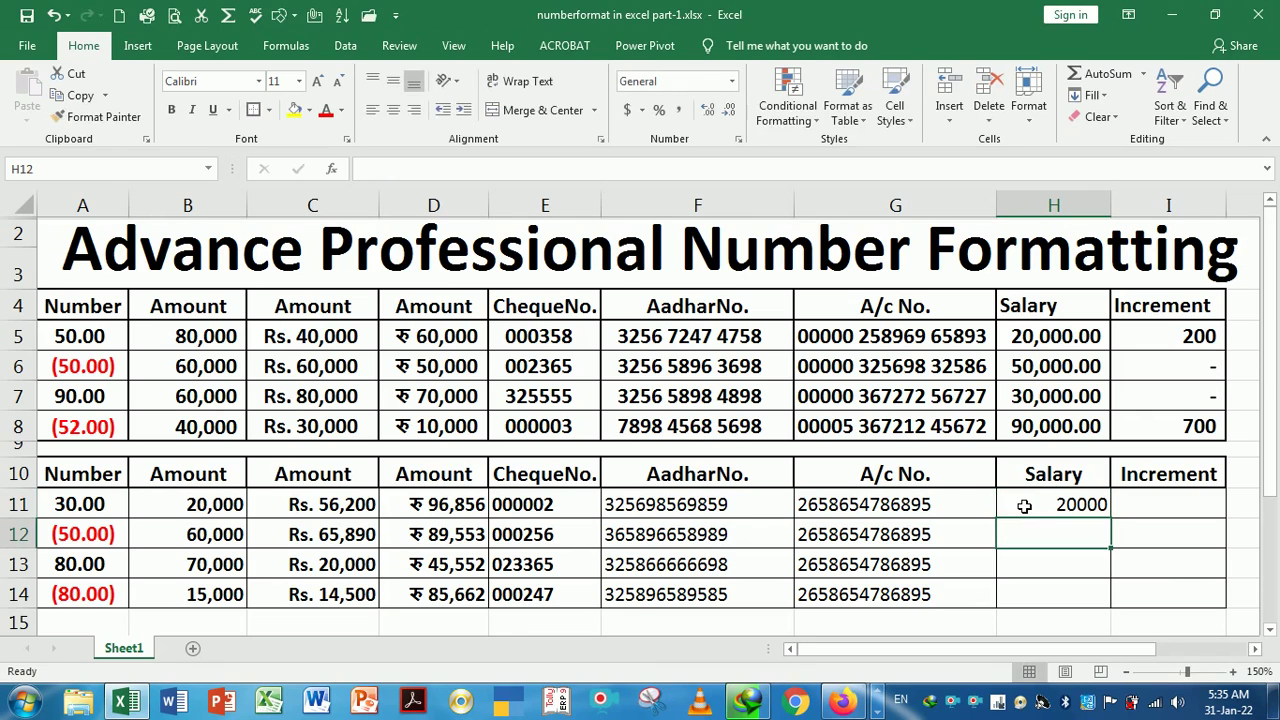
text(60000)
key(Return)
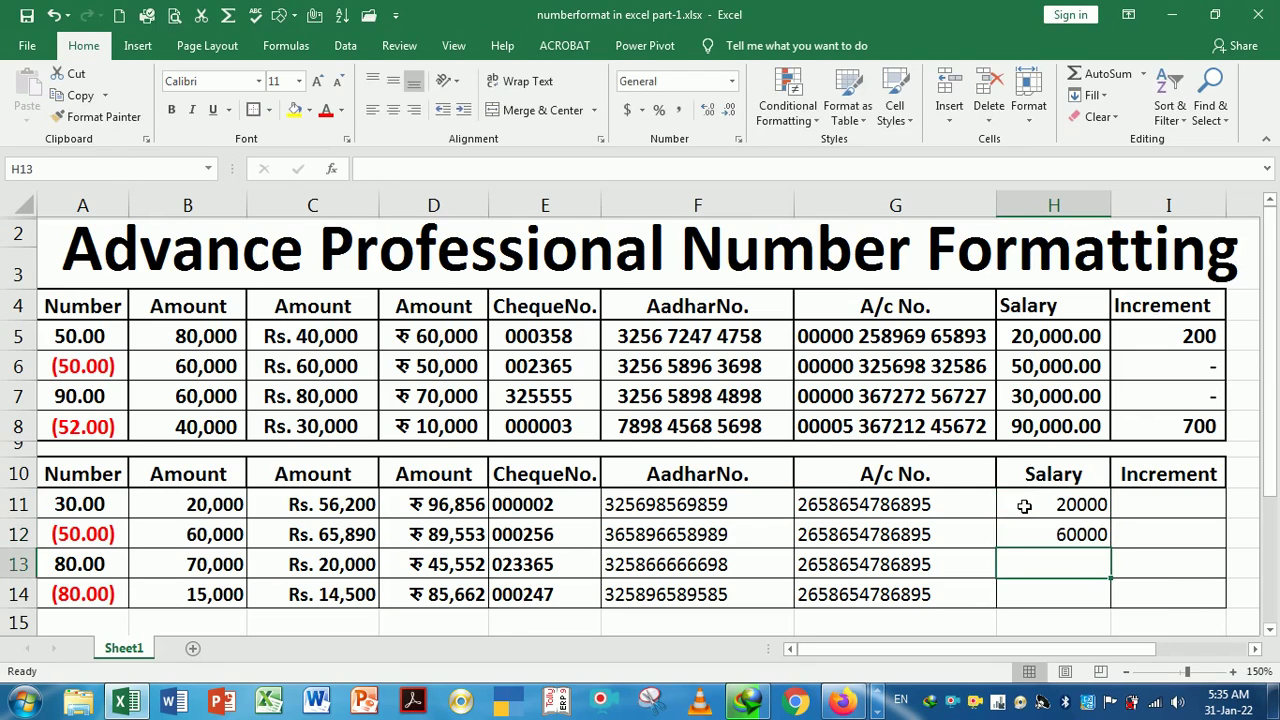
text(8000)
key(Return)
text(5000)
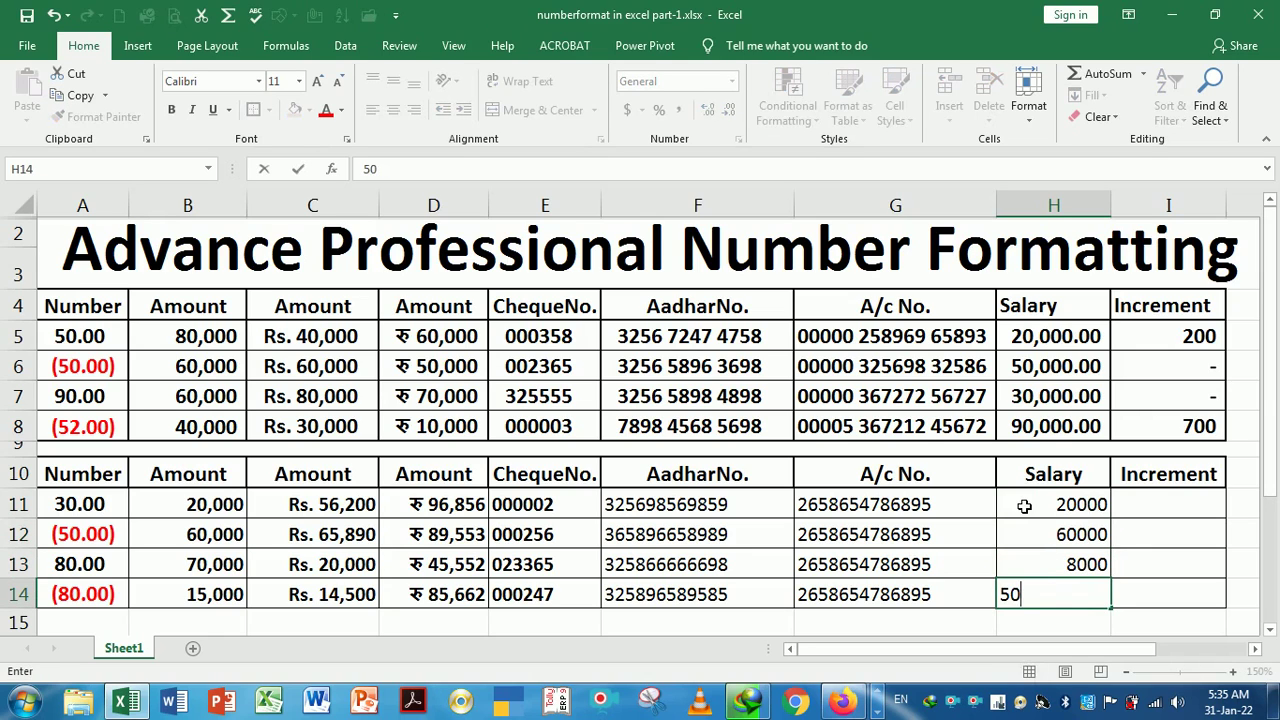
key(Return)
Choose the Currency number format with 0 decimal places for the salary cells H11:H14.
drag(1024, 507, 1052, 593)
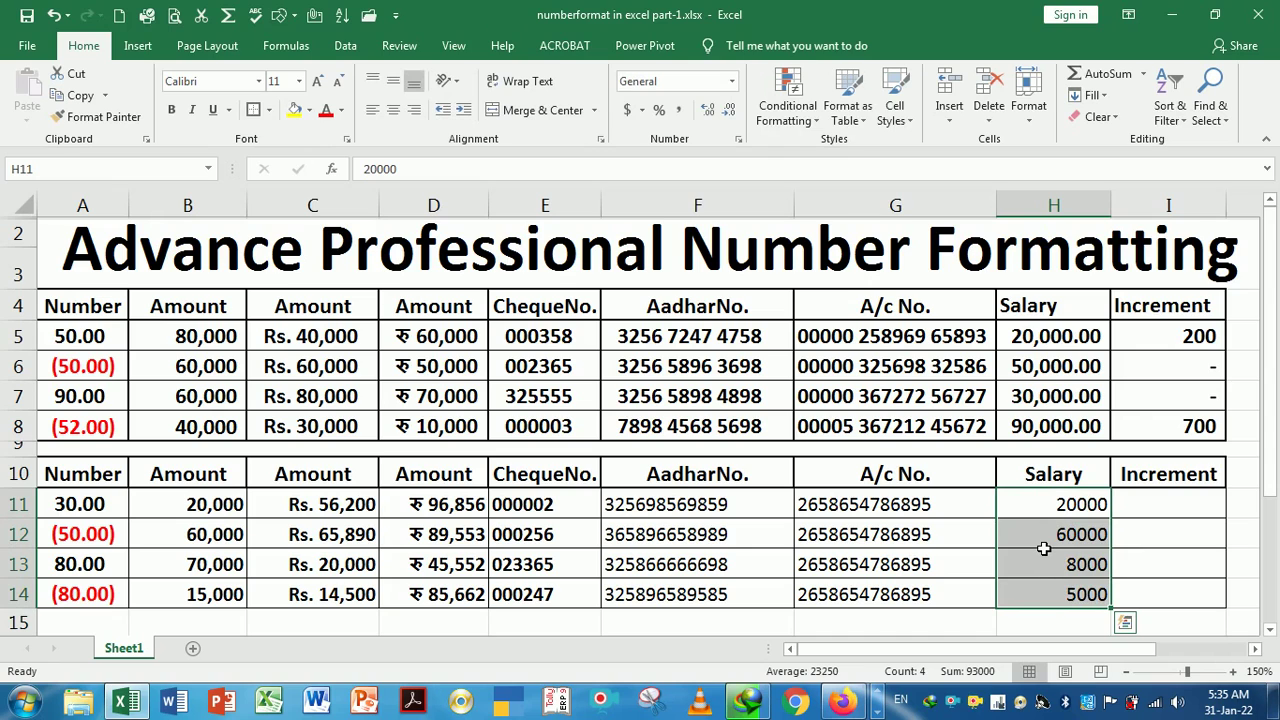
right_click(1043, 548)
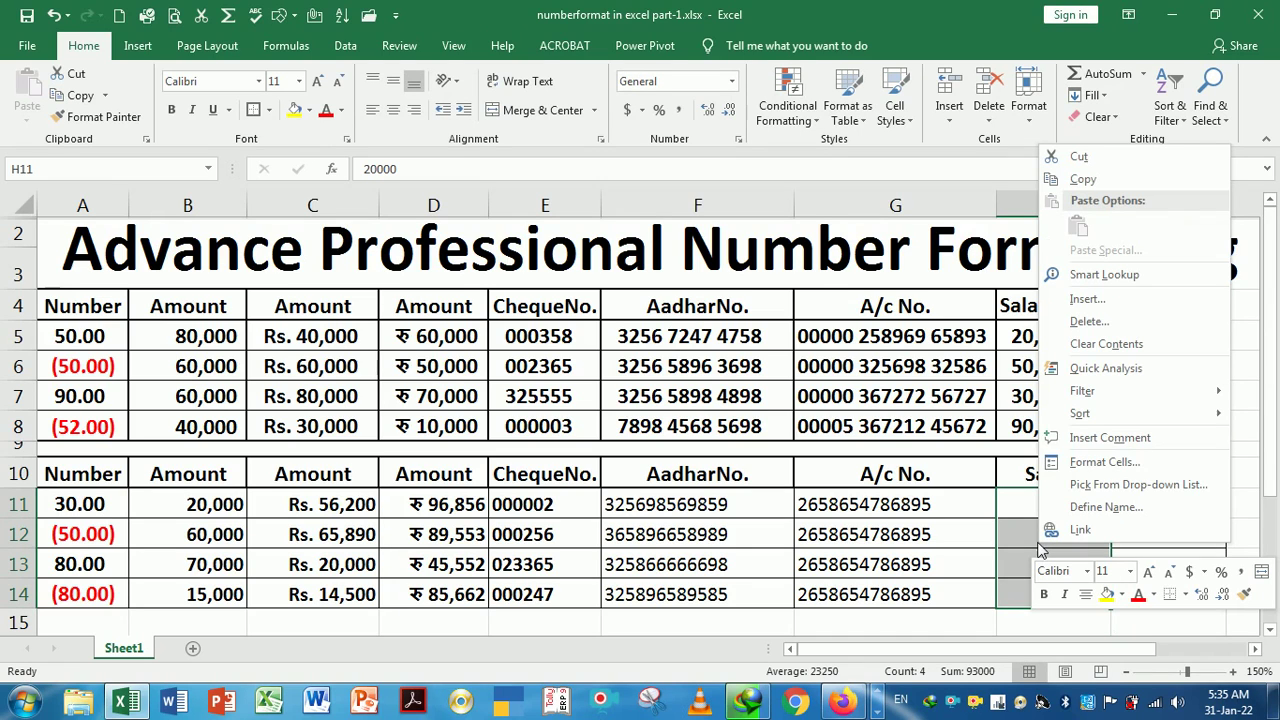
click(1103, 466)
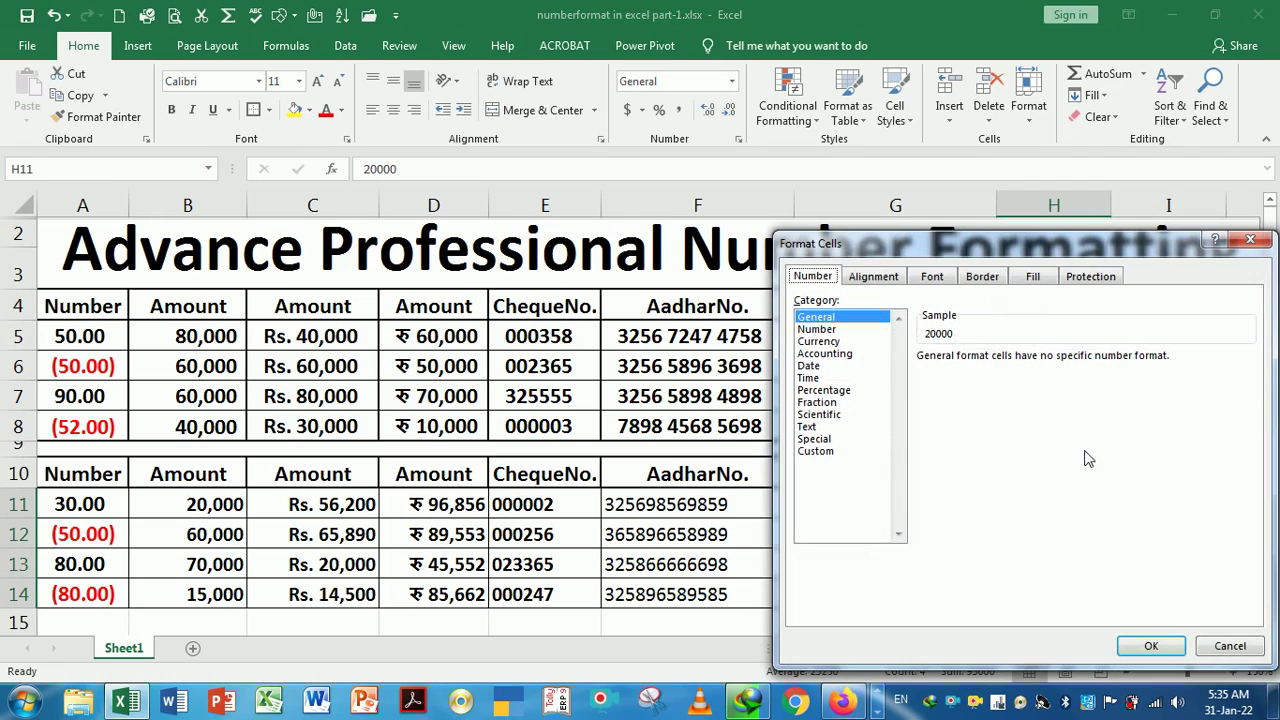
click(821, 343)
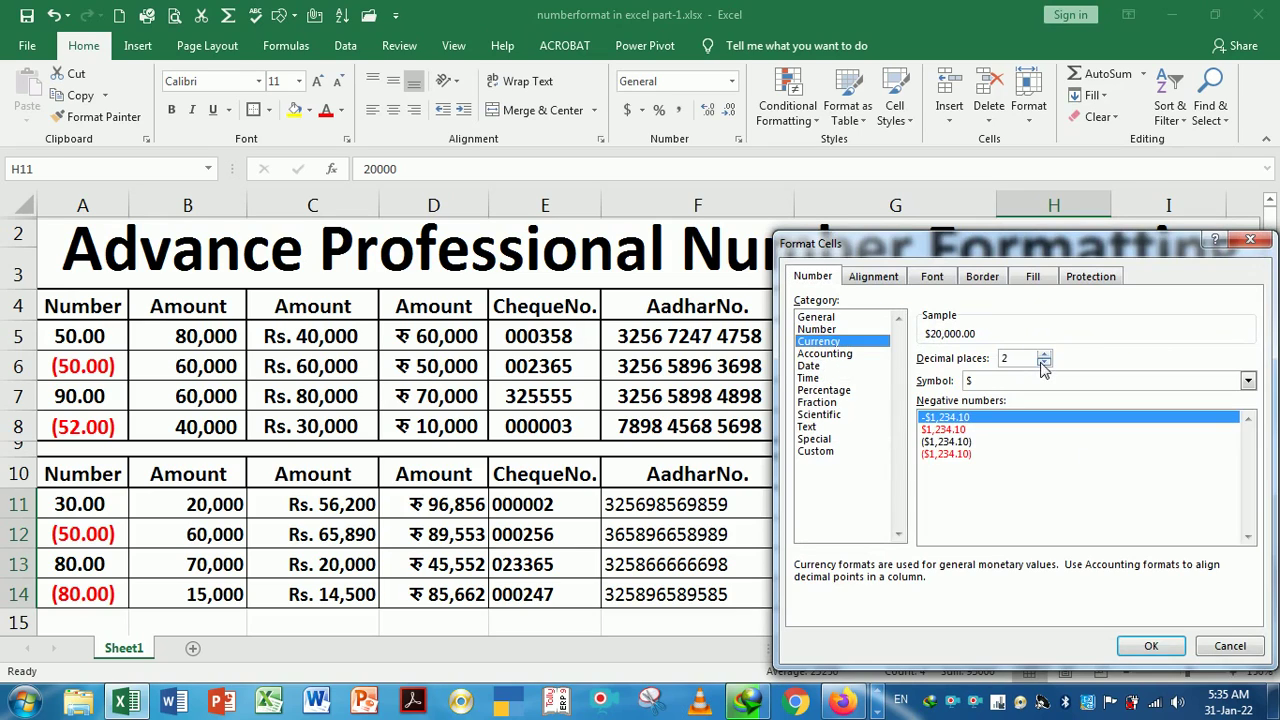
click(1045, 363)
click(1045, 363)
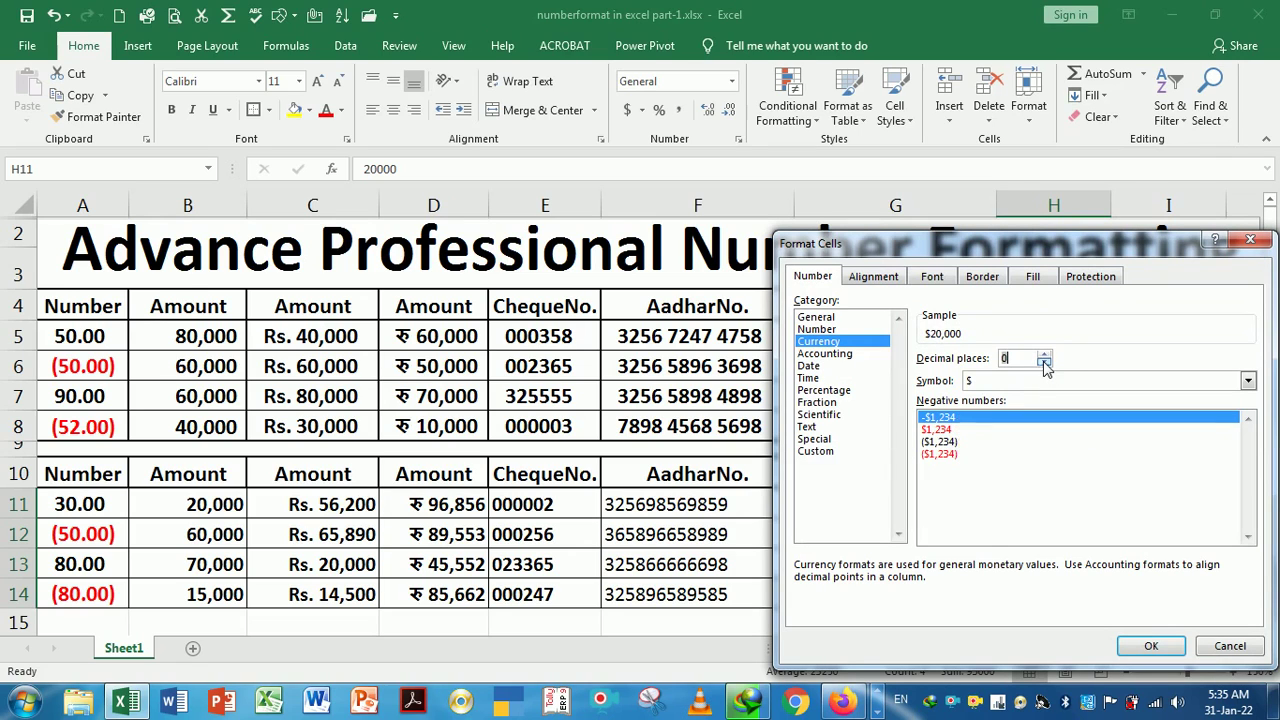
Set the currency symbol to INR and apply the format to the salary cells.
click(1248, 382)
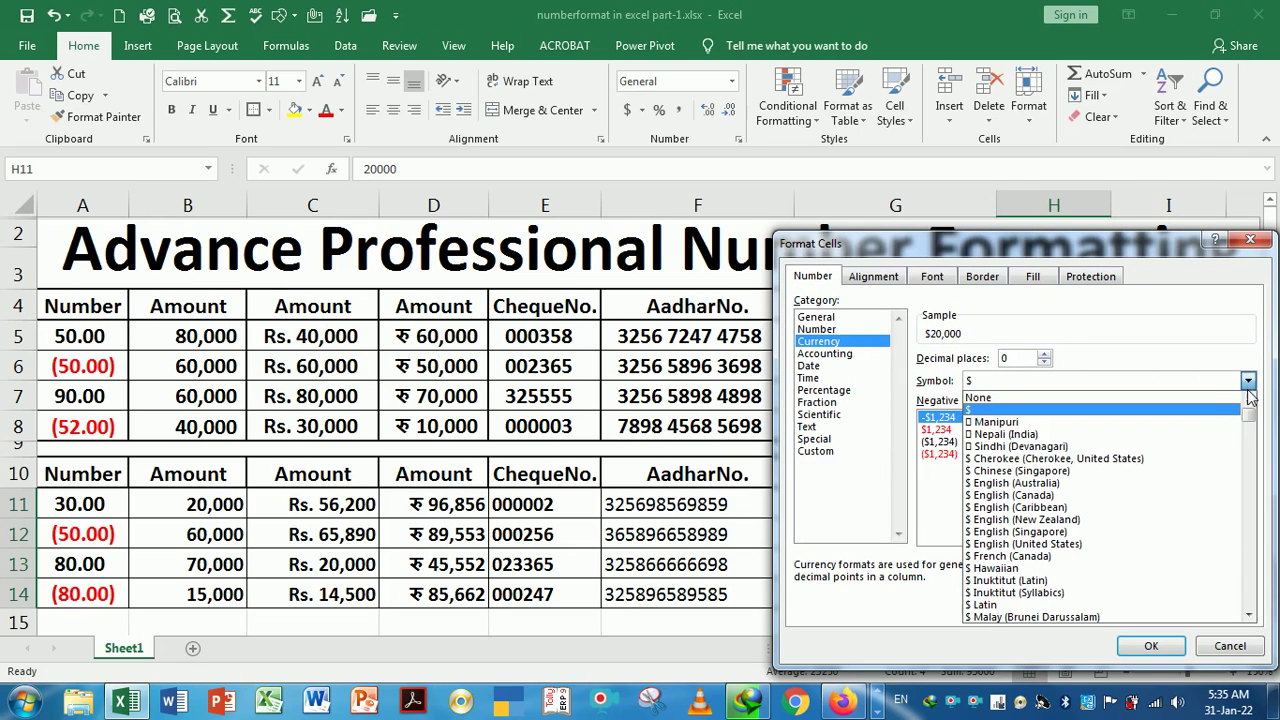
drag(1250, 424, 1243, 553)
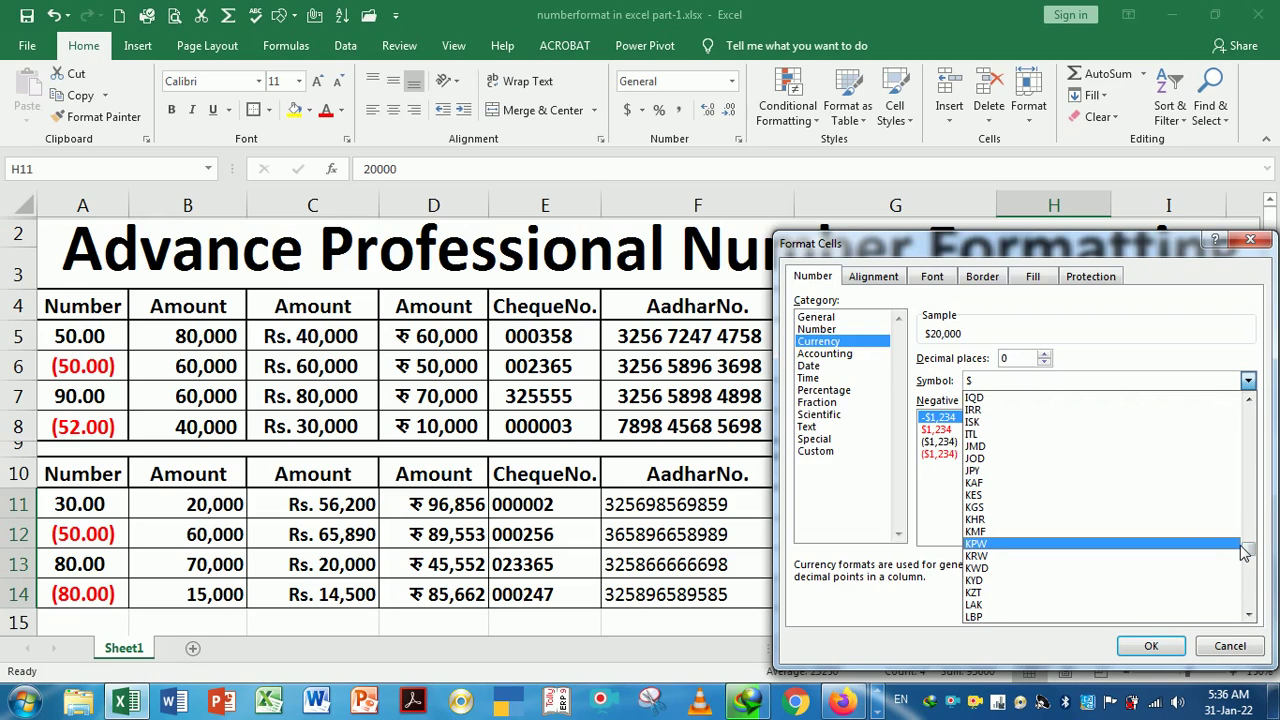
key(i)
key(Down)
key(Down)
key(Down)
key(Down)
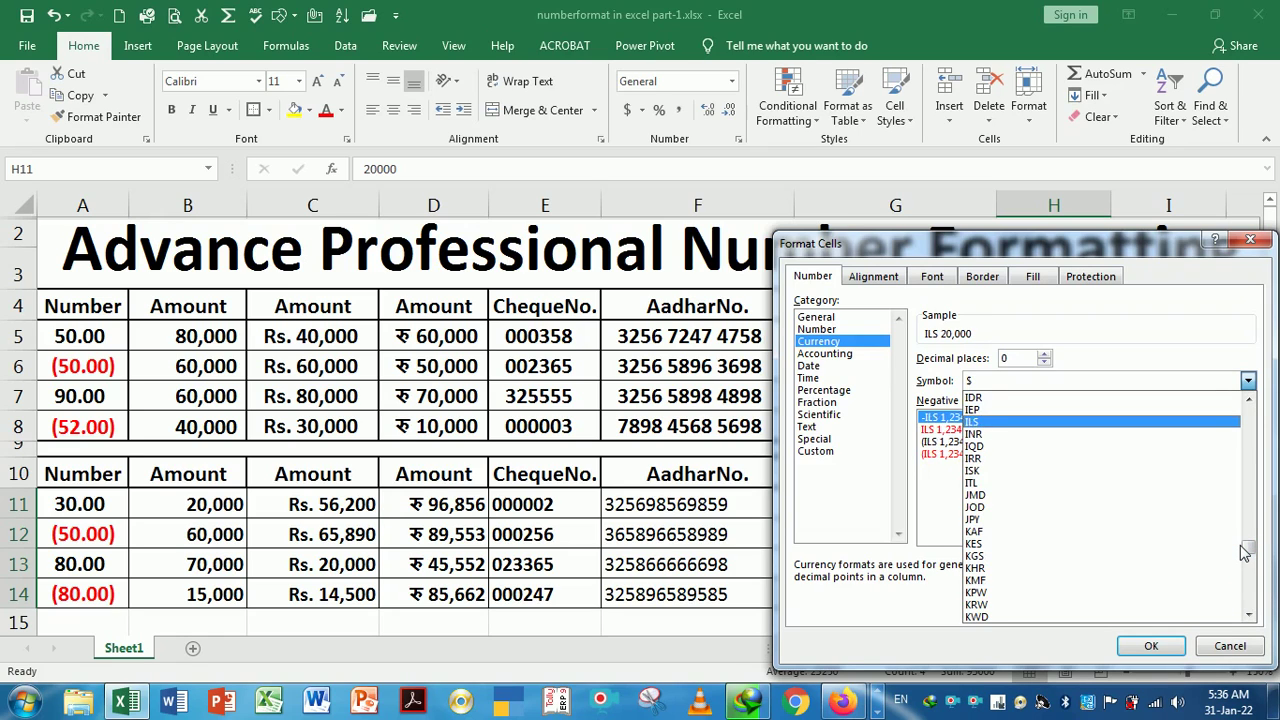
key(Up)
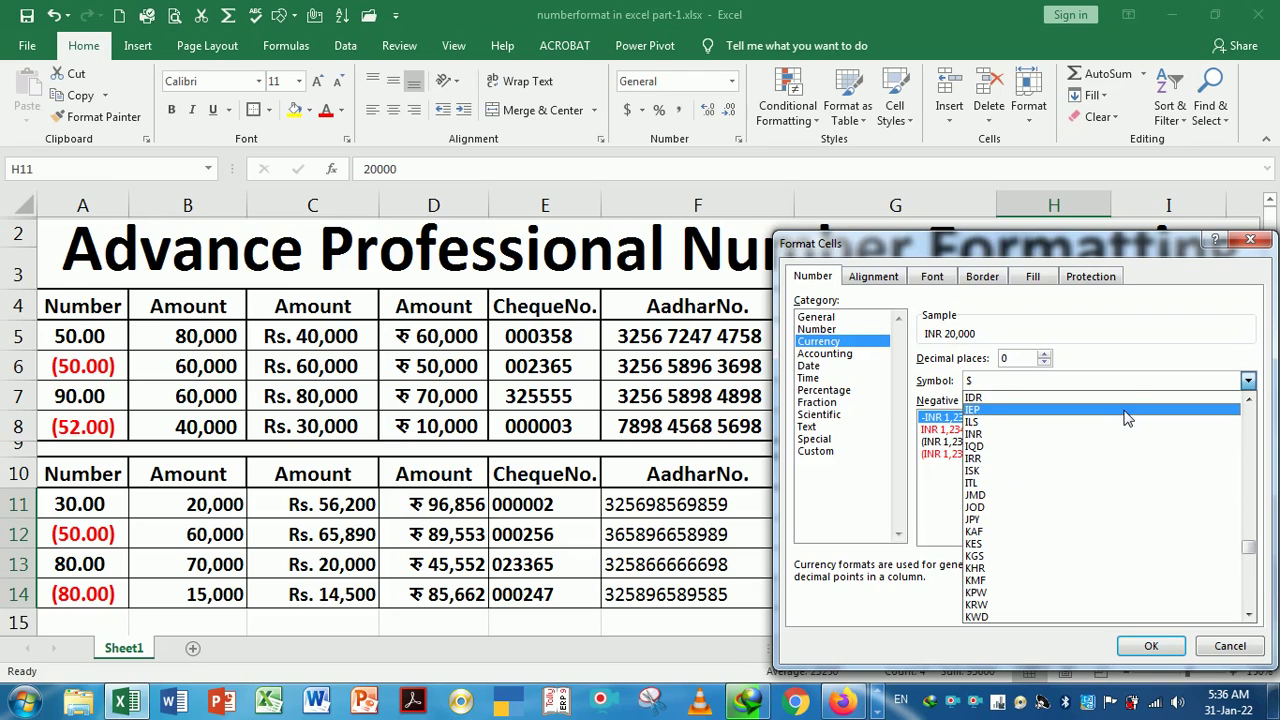
click(1100, 441)
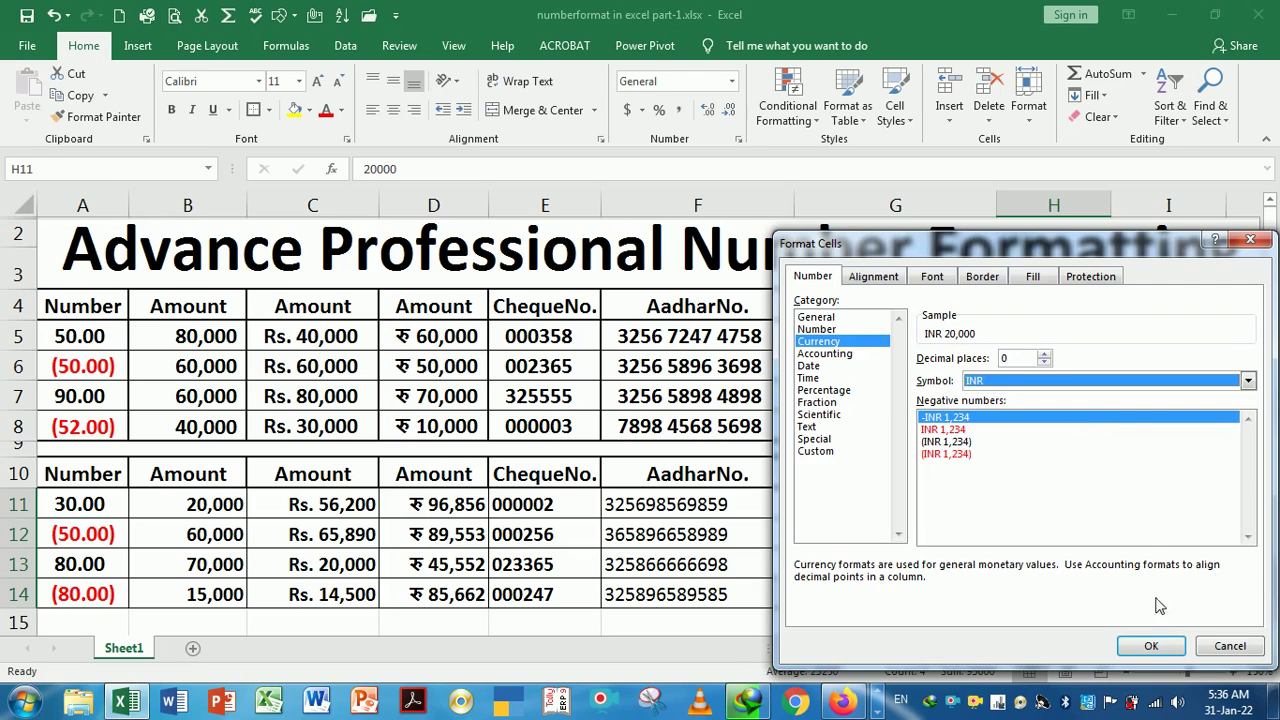
click(1151, 646)
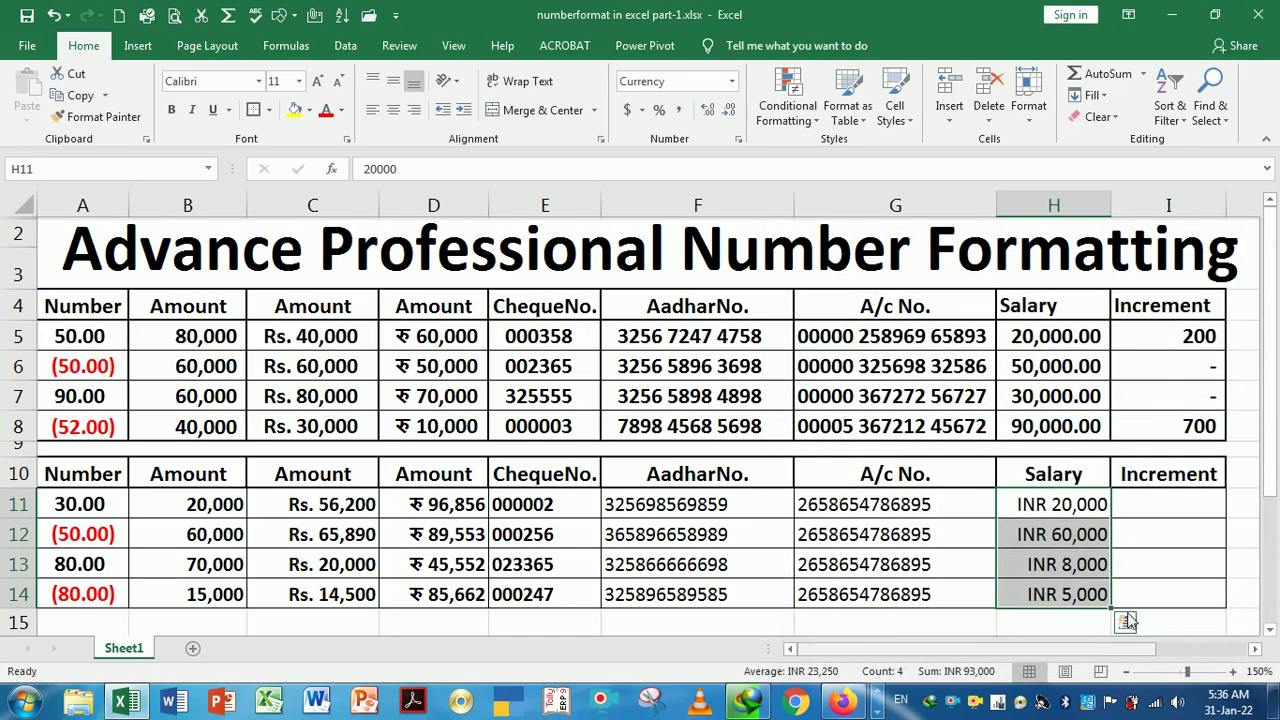
click(1082, 546)
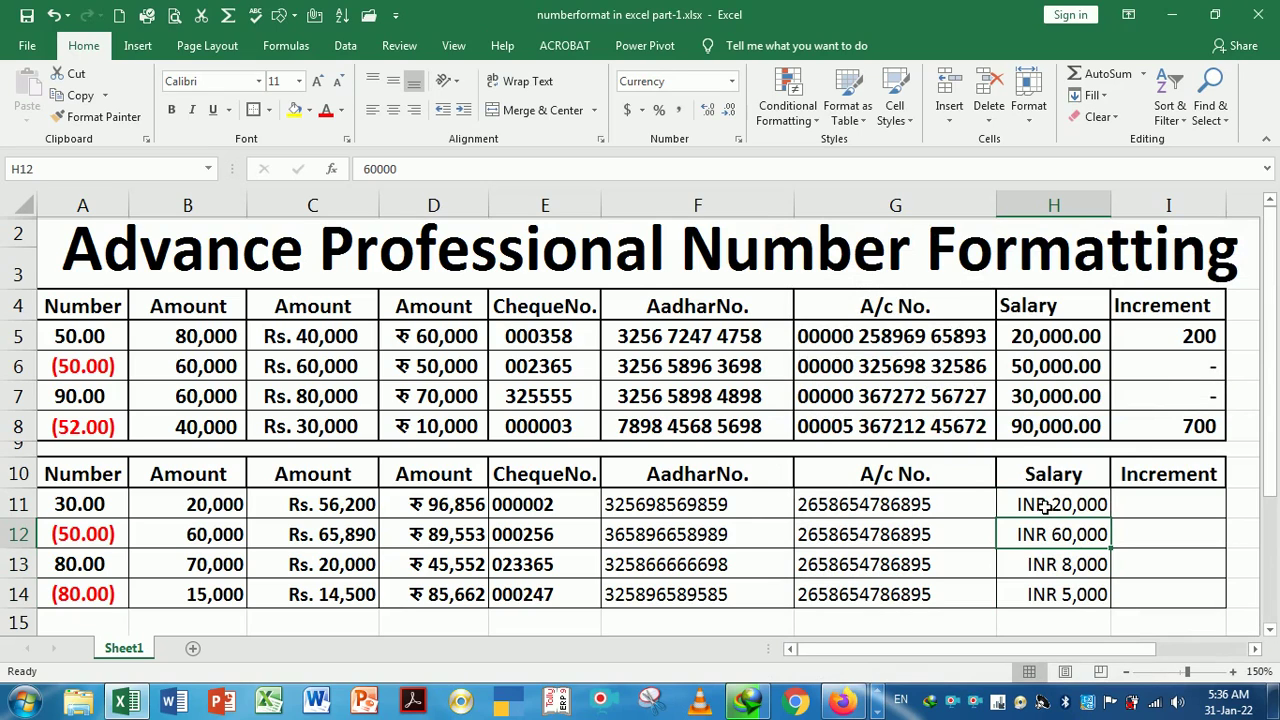
Enter the increments 6000 in cell I11 and 9000 in cell I13 of the lower table.
click(1160, 344)
click(1163, 514)
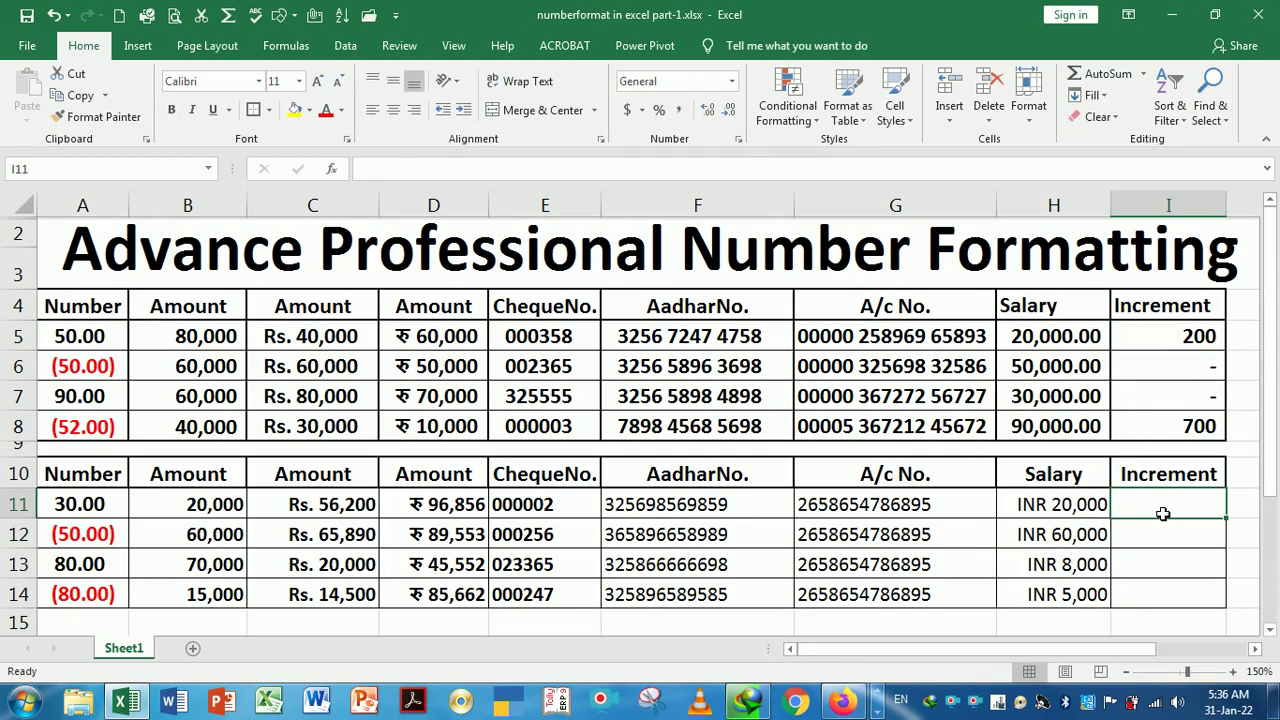
text(6000)
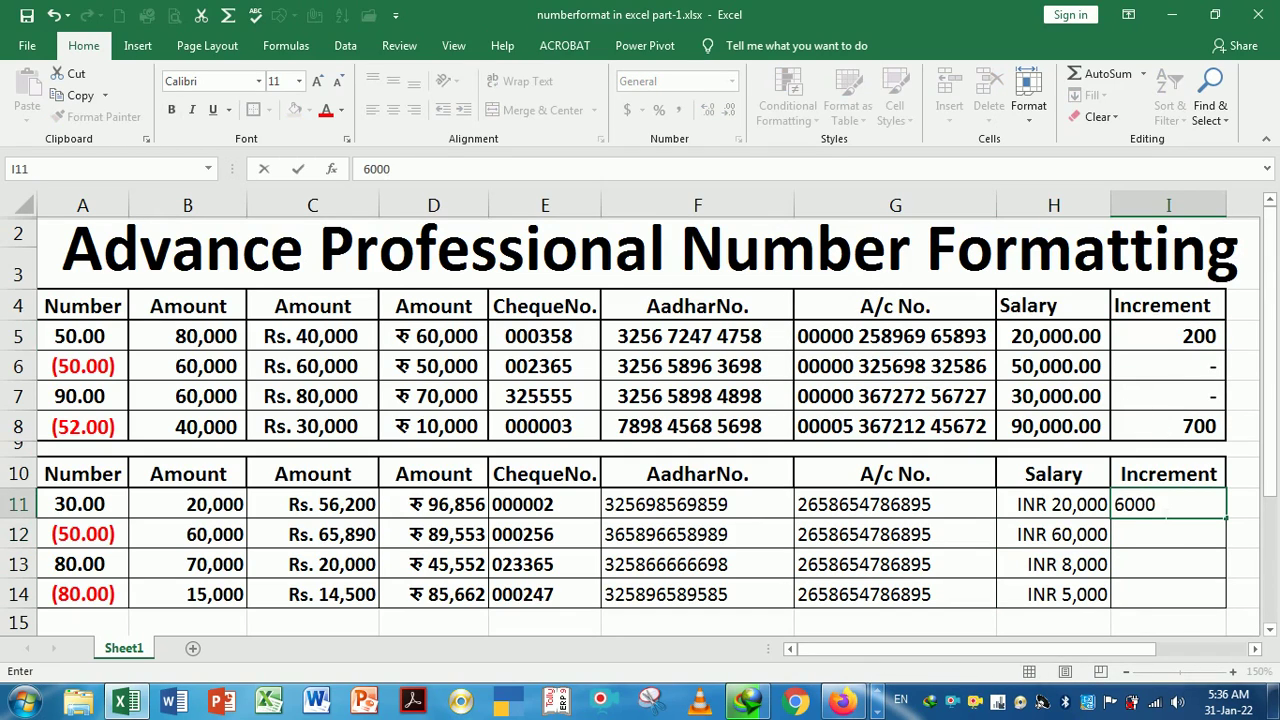
key(Return)
key(Return)
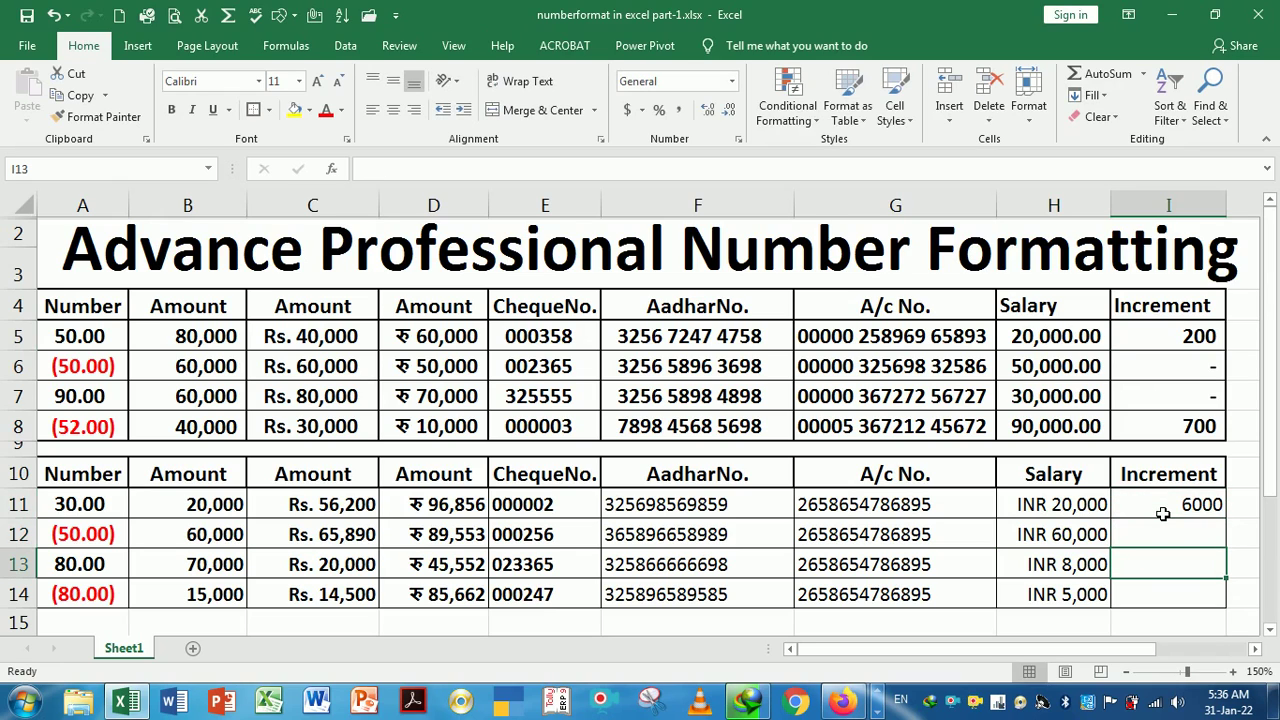
text(9000)
key(Return)
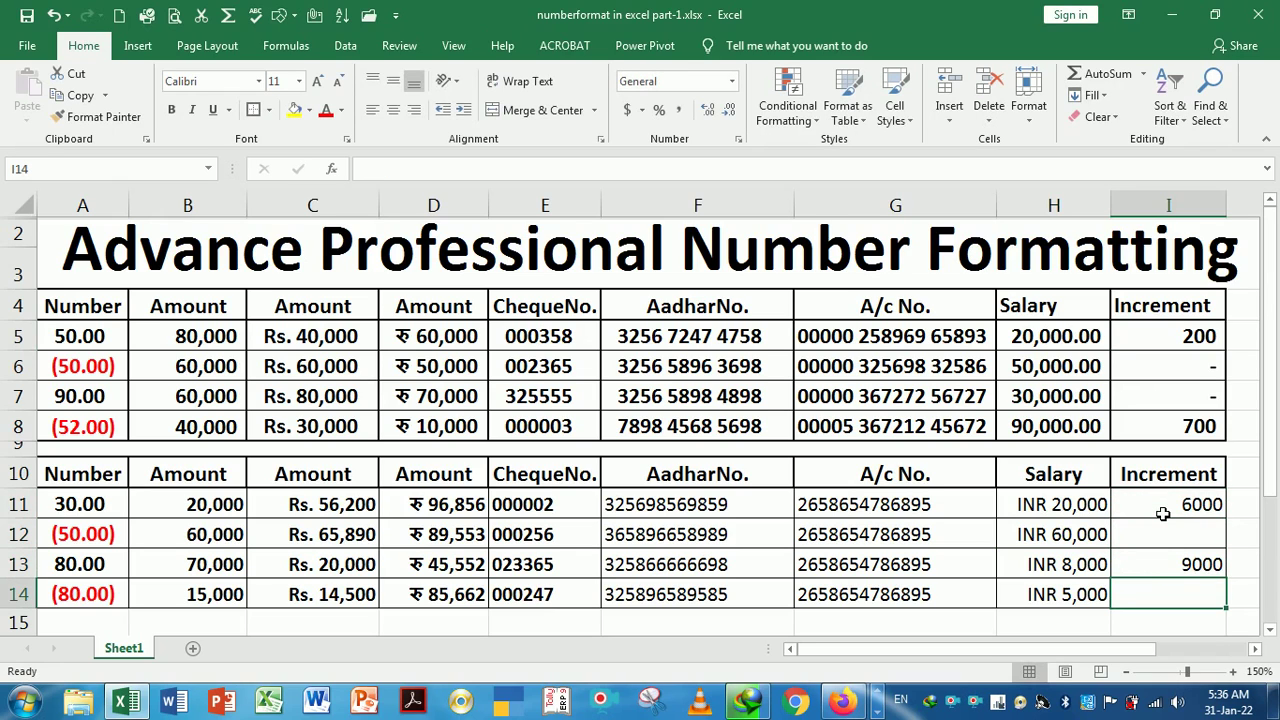
Enter an increment of 0 in cells I12 and I14.
click(1165, 537)
text(0)
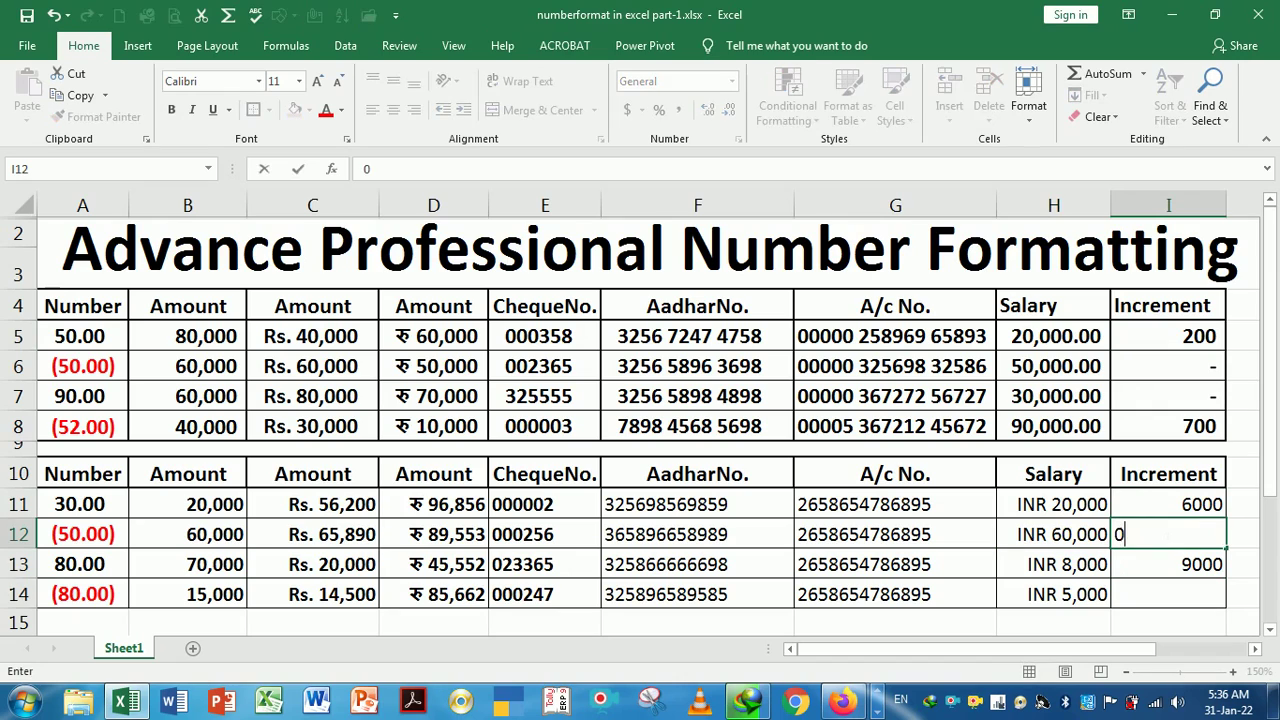
key(Return)
key(Return)
text(0)
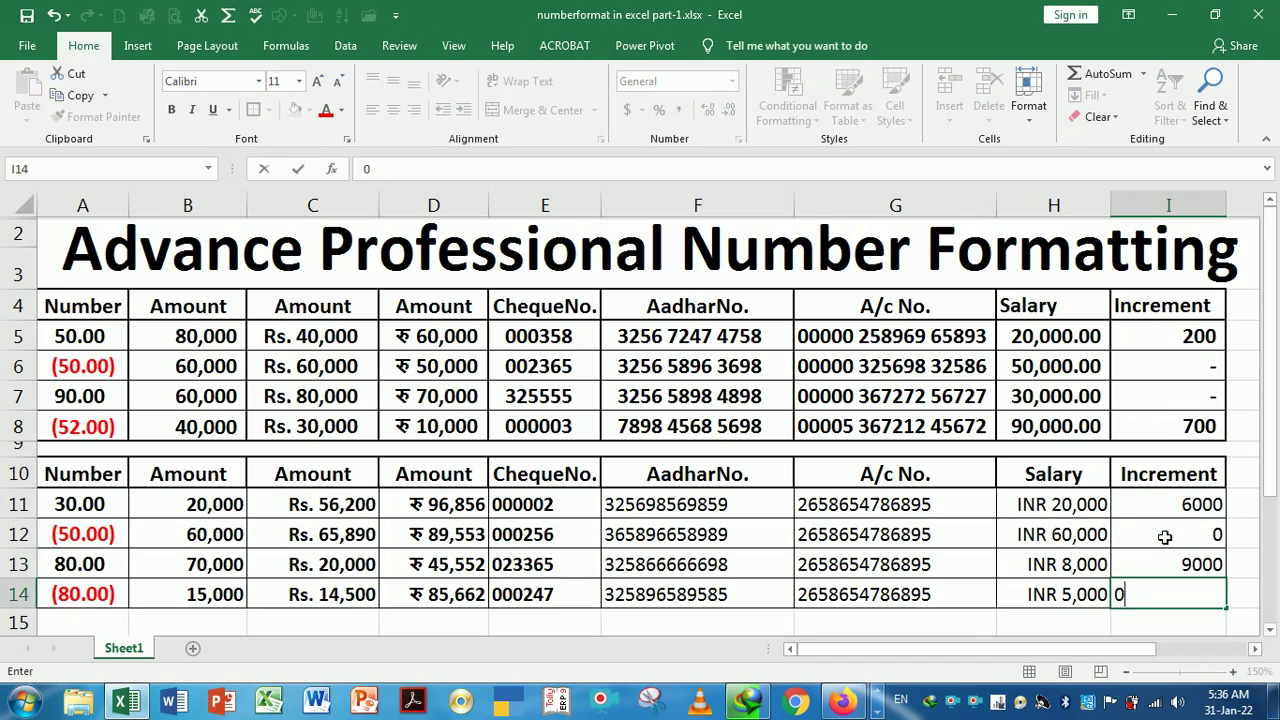
key(Return)
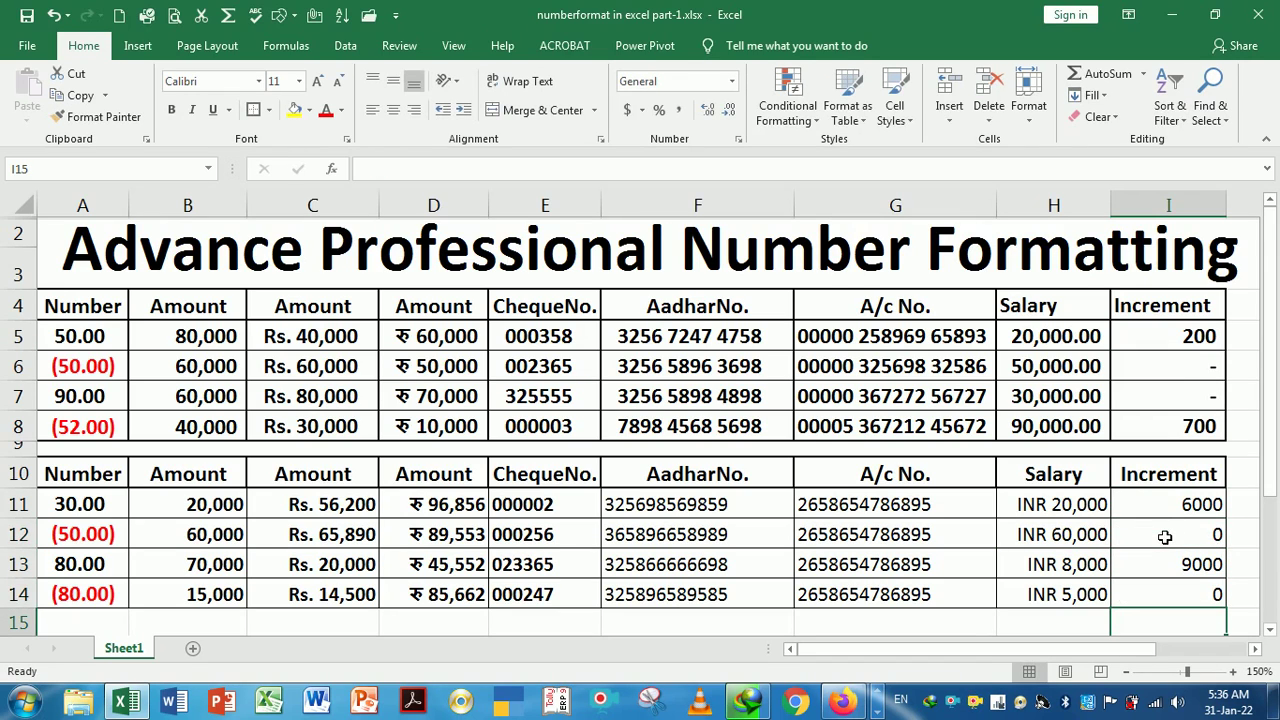
Format the increment cells I11:I14 as Accounting with 0 decimal places and the currency symbol set to None.
click(1181, 366)
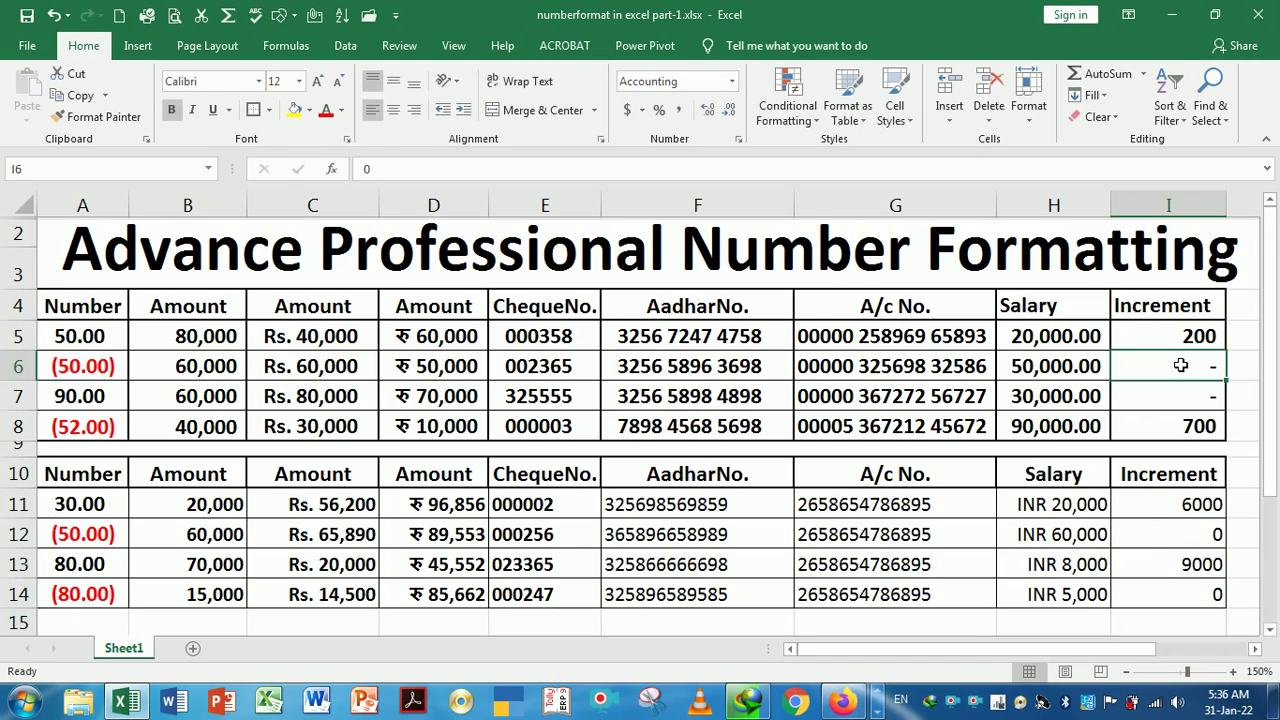
click(1198, 534)
drag(1166, 510, 1174, 604)
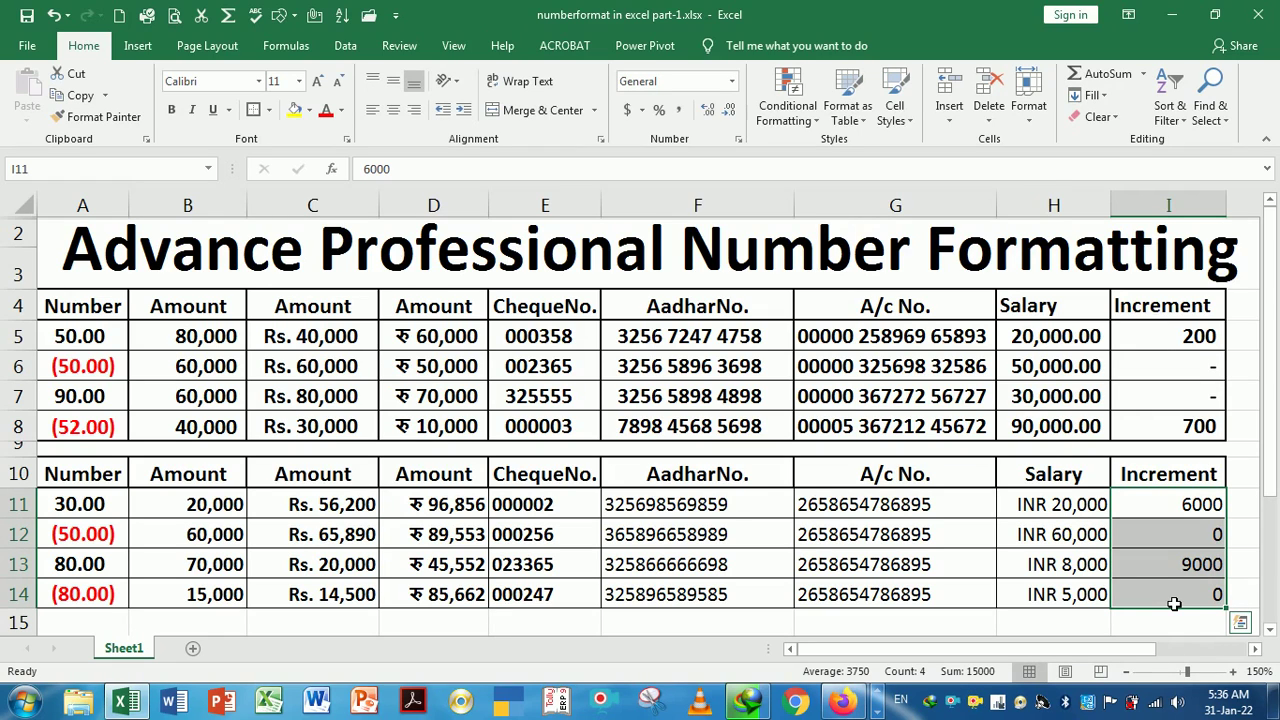
key(ctrl+1)
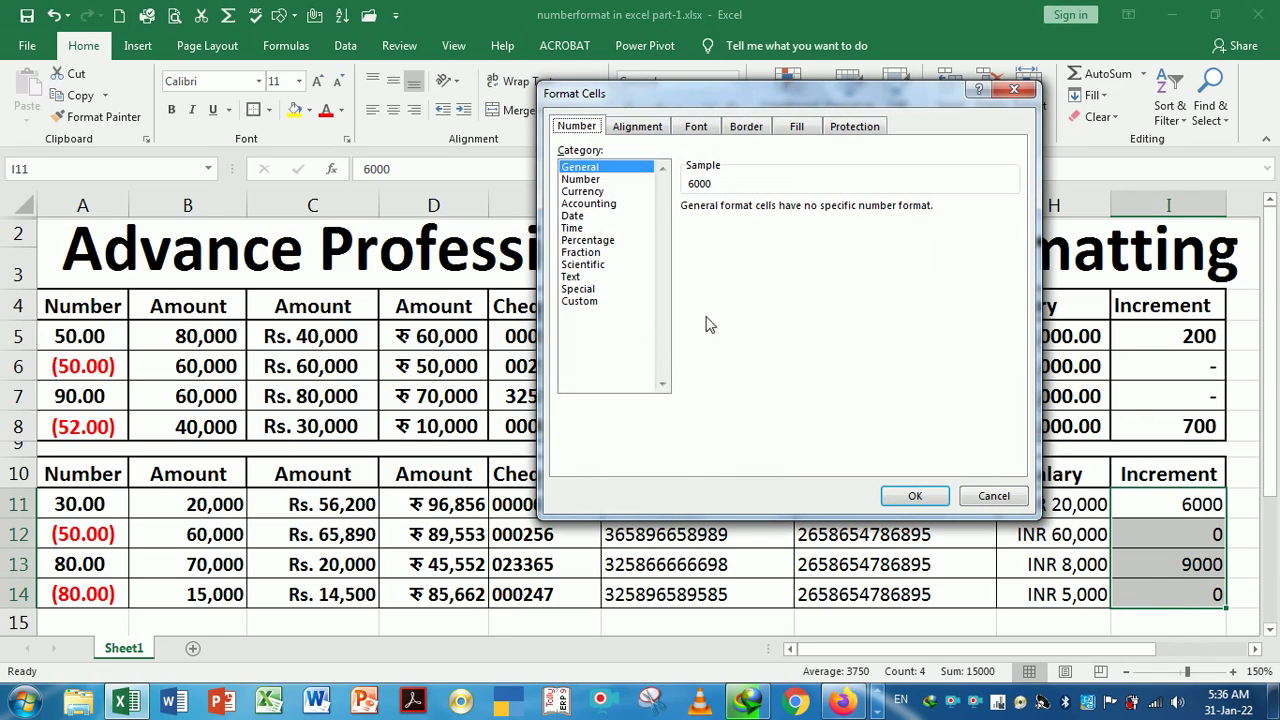
click(589, 205)
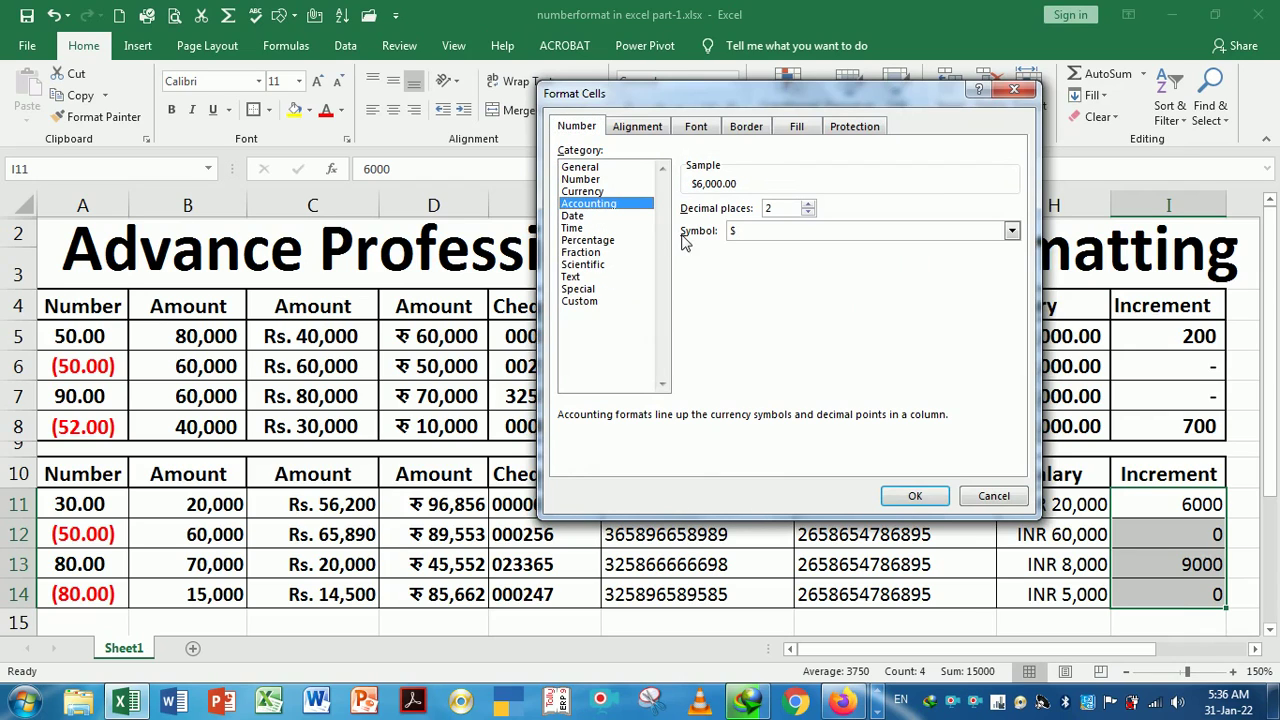
click(807, 204)
click(807, 211)
click(807, 211)
click(807, 211)
click(1013, 231)
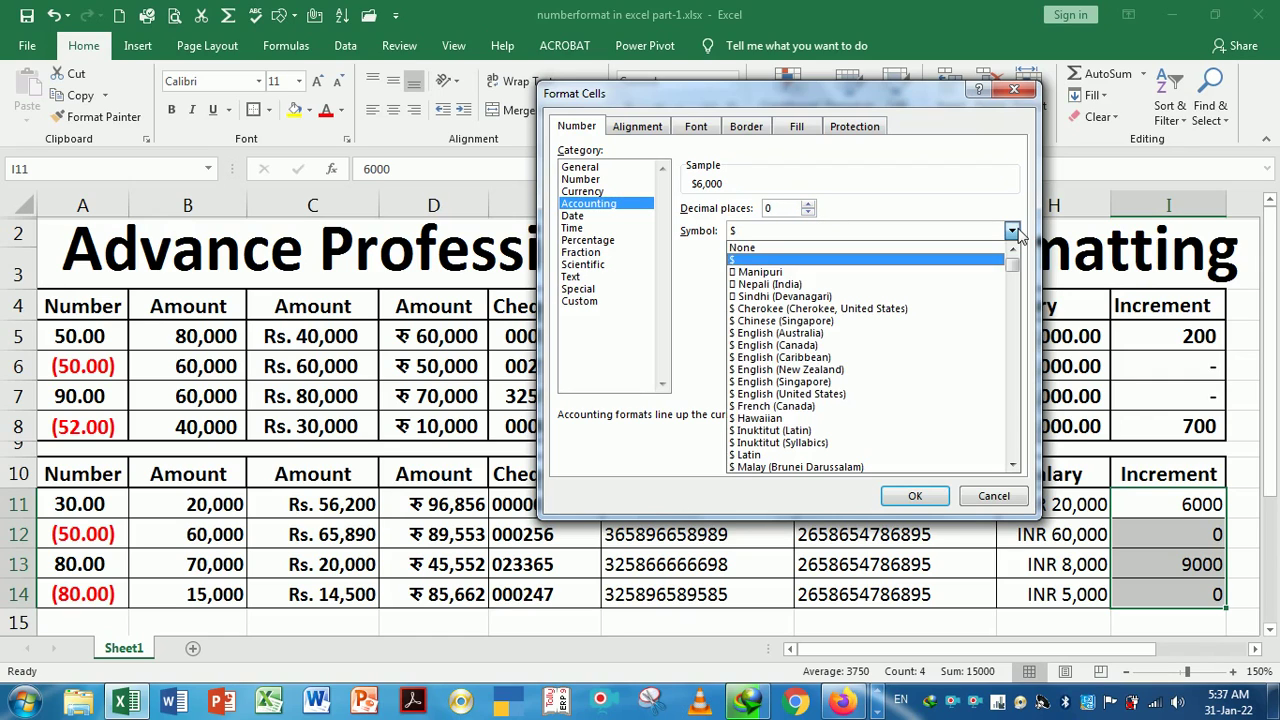
click(831, 250)
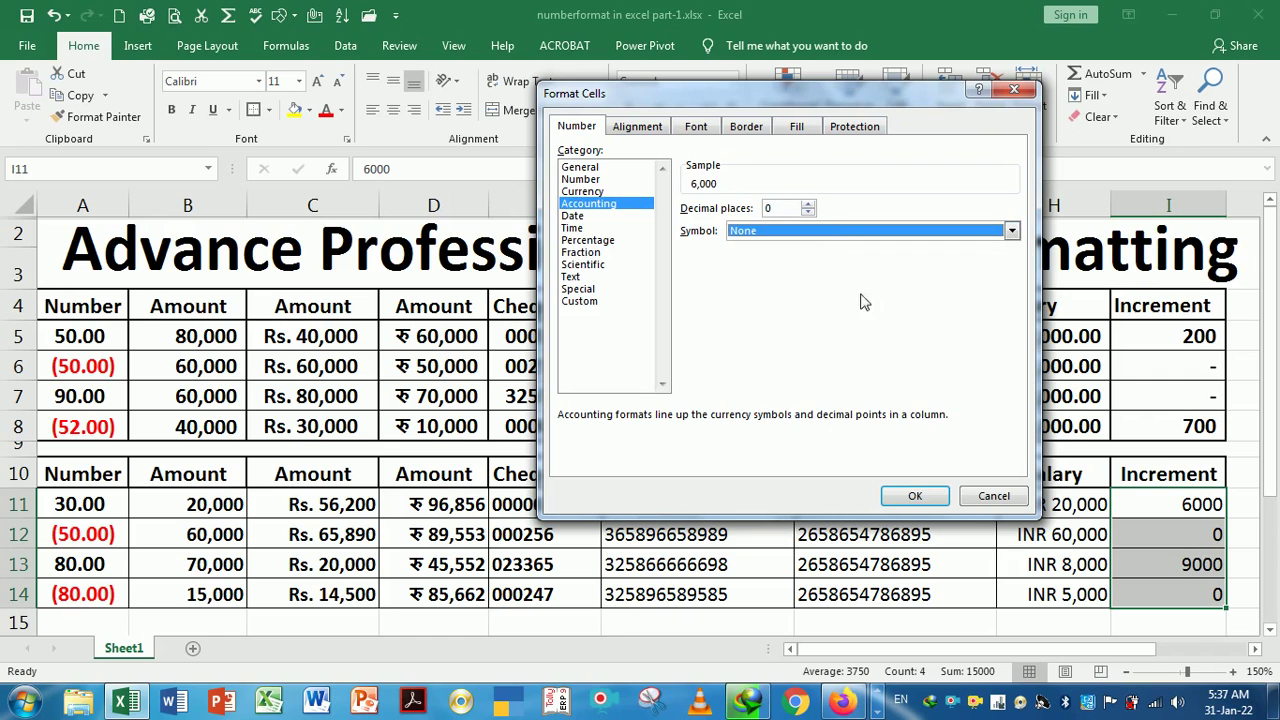
click(920, 497)
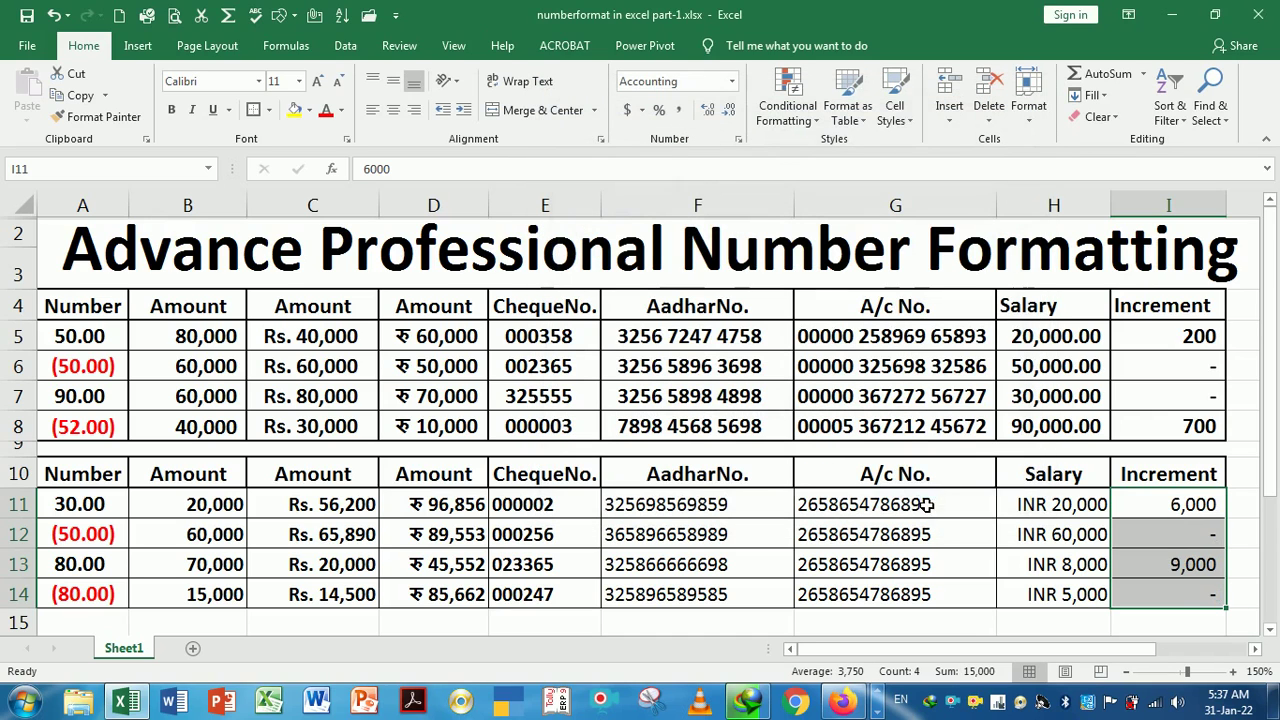
click(1171, 548)
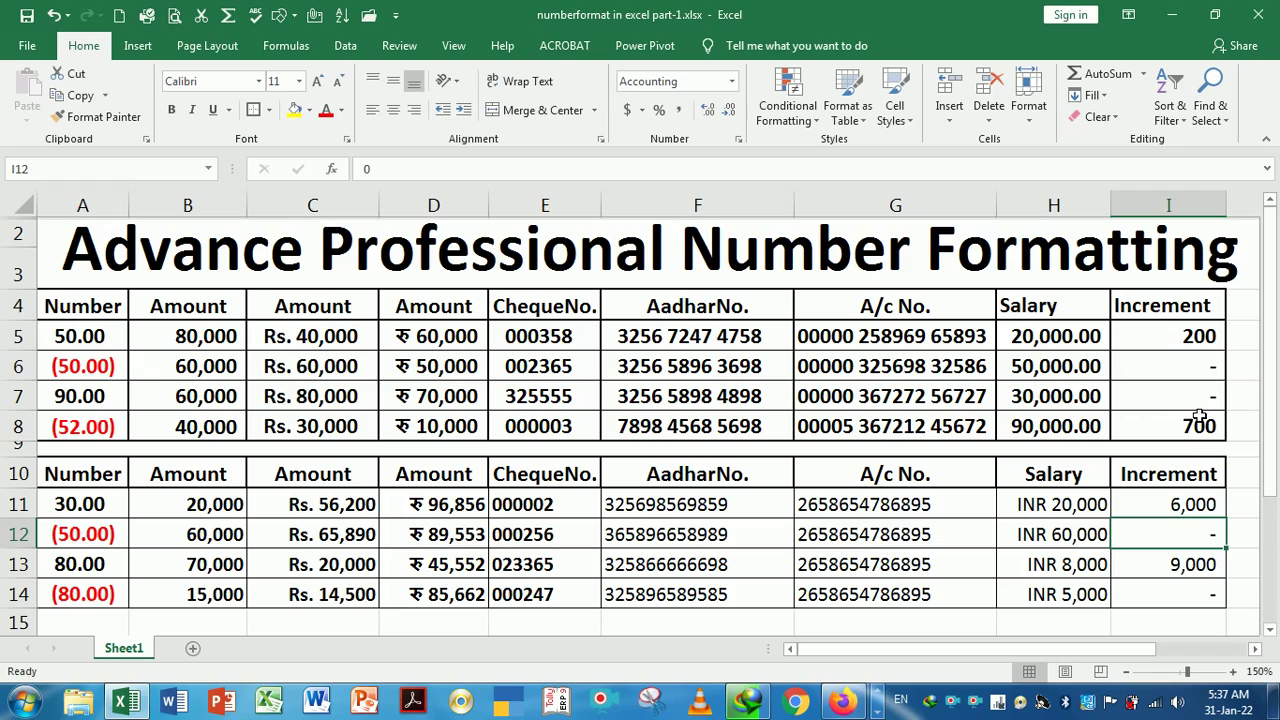
click(1199, 601)
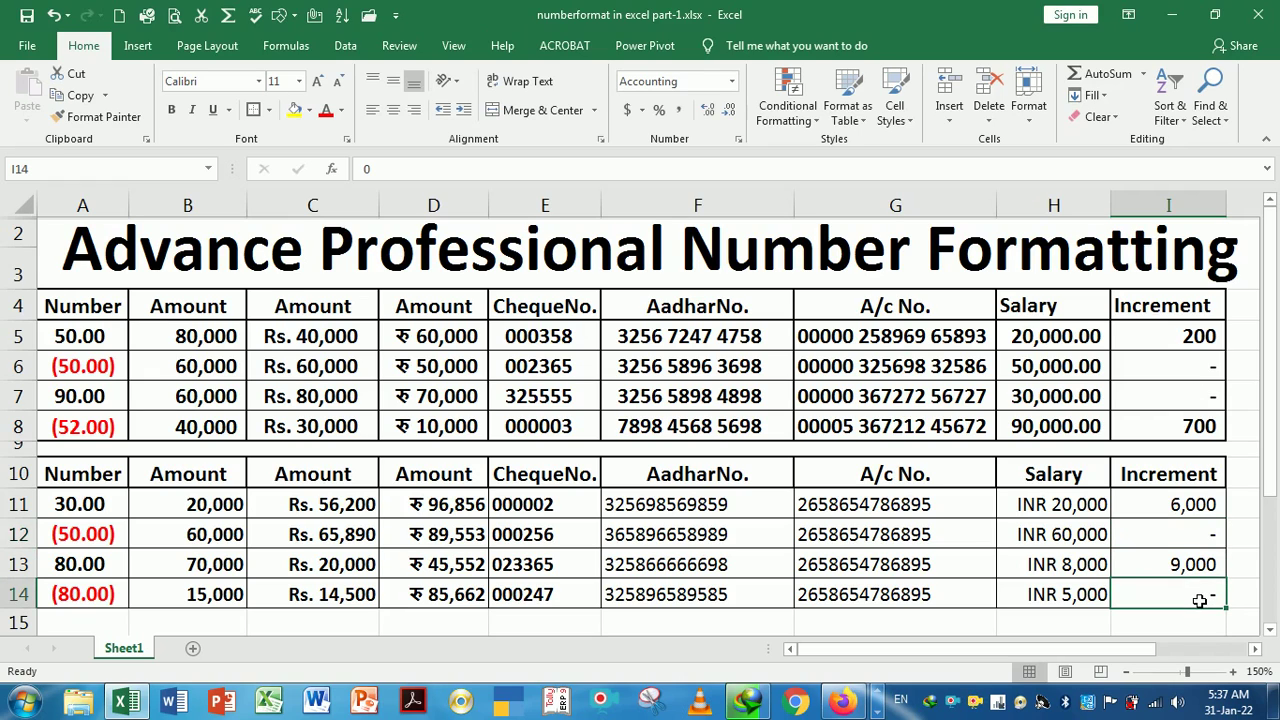
click(1182, 539)
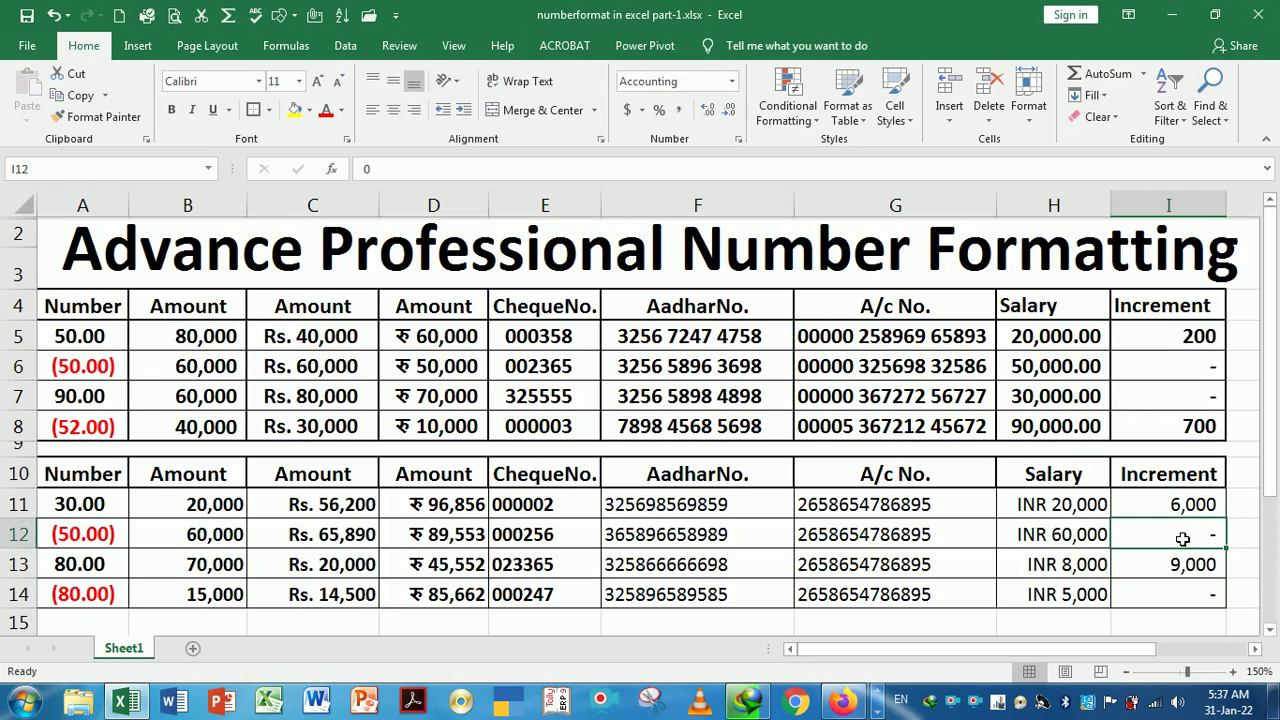